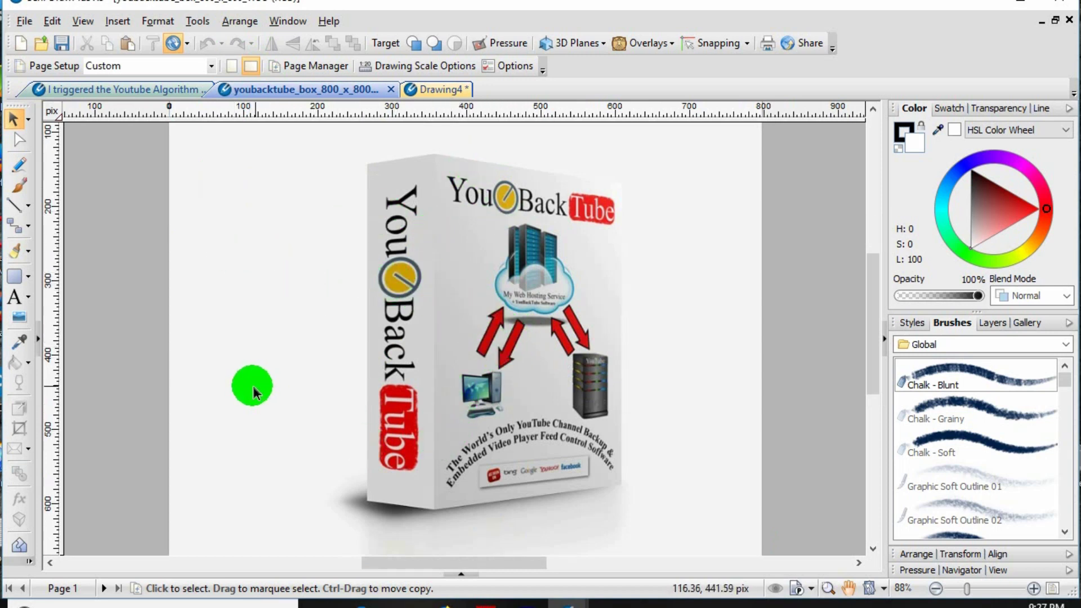
Look over the open Drawing4 and youbacktube box drawings and display the "I triggered the Youtube Algorithm" thumbnail drawing
click(435, 89)
right_click(435, 89)
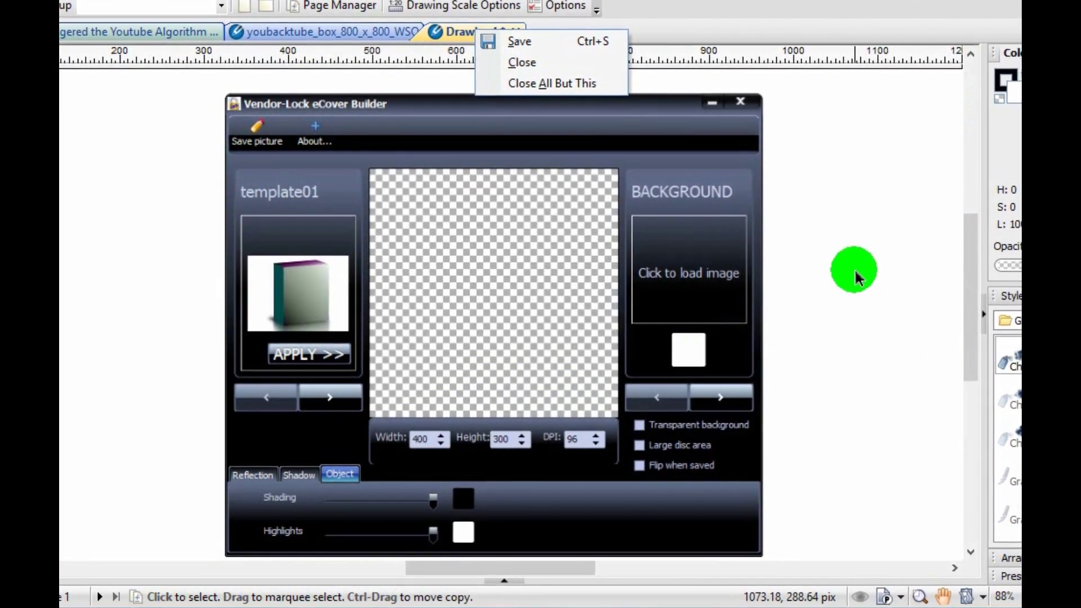
click(362, 28)
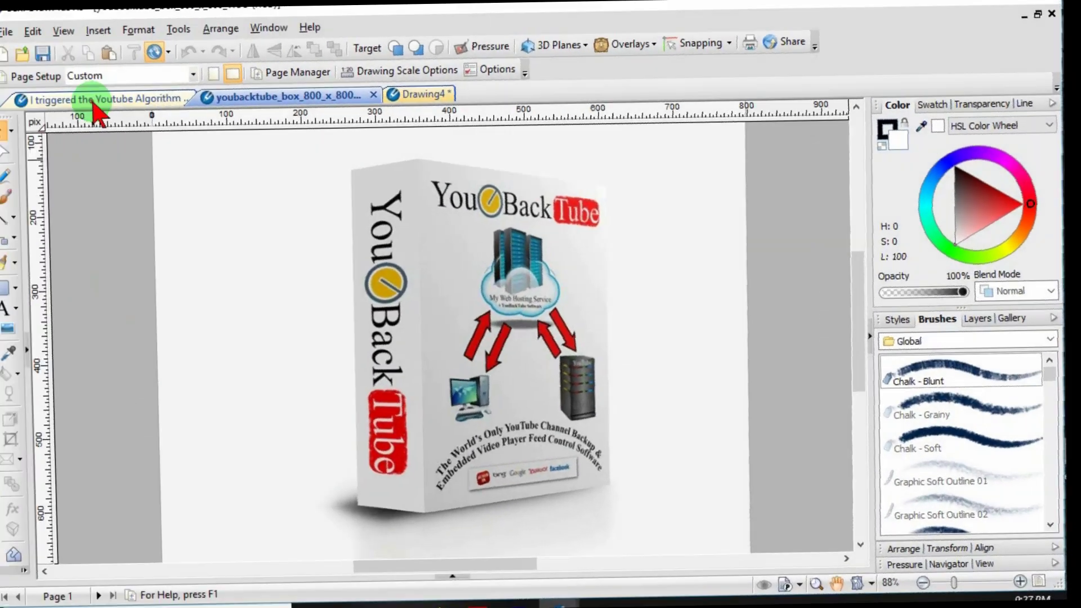
click(110, 90)
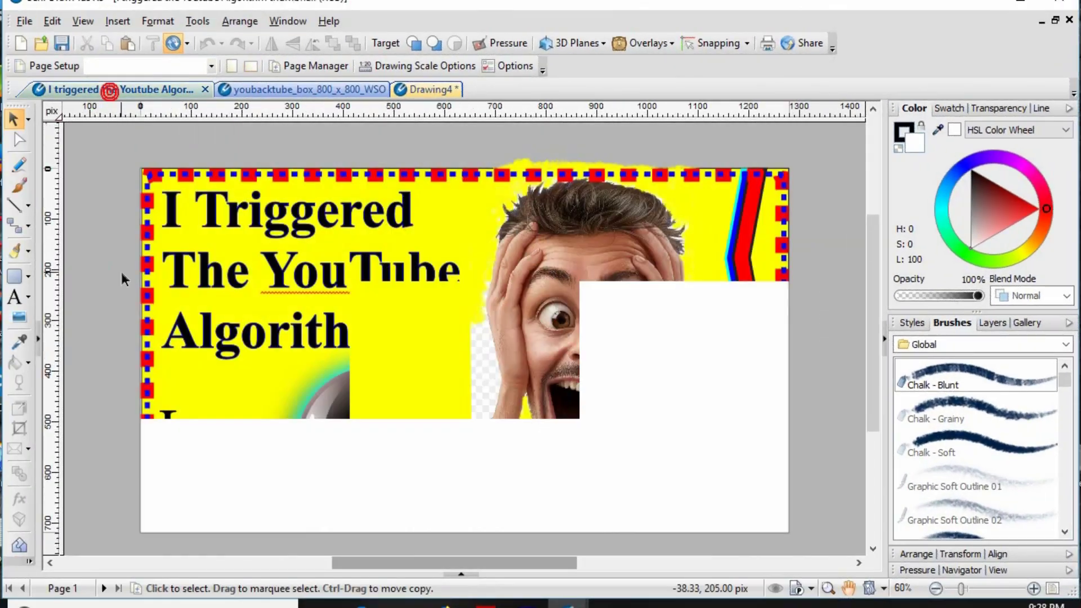
click(123, 278)
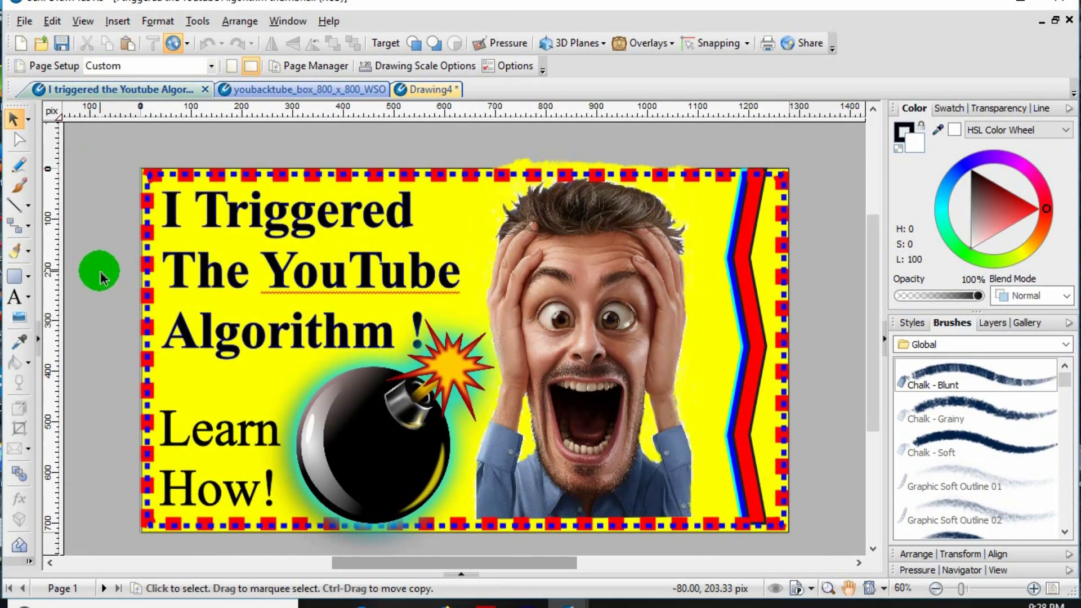
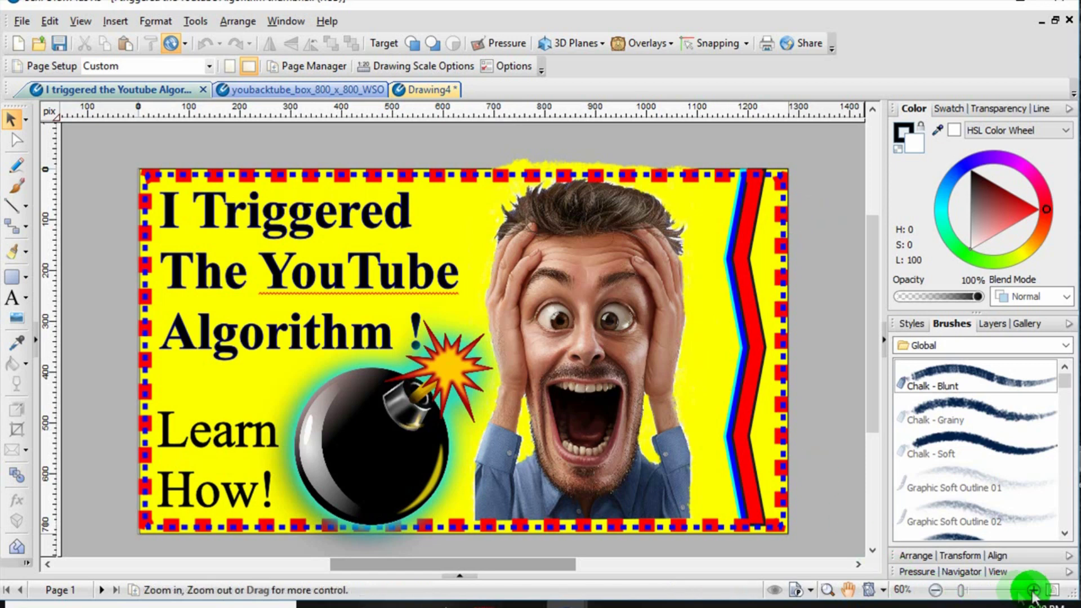
Zoom the thumbnail drawing out to 10% to examine how readable its text and graphics are at a small size
click(936, 593)
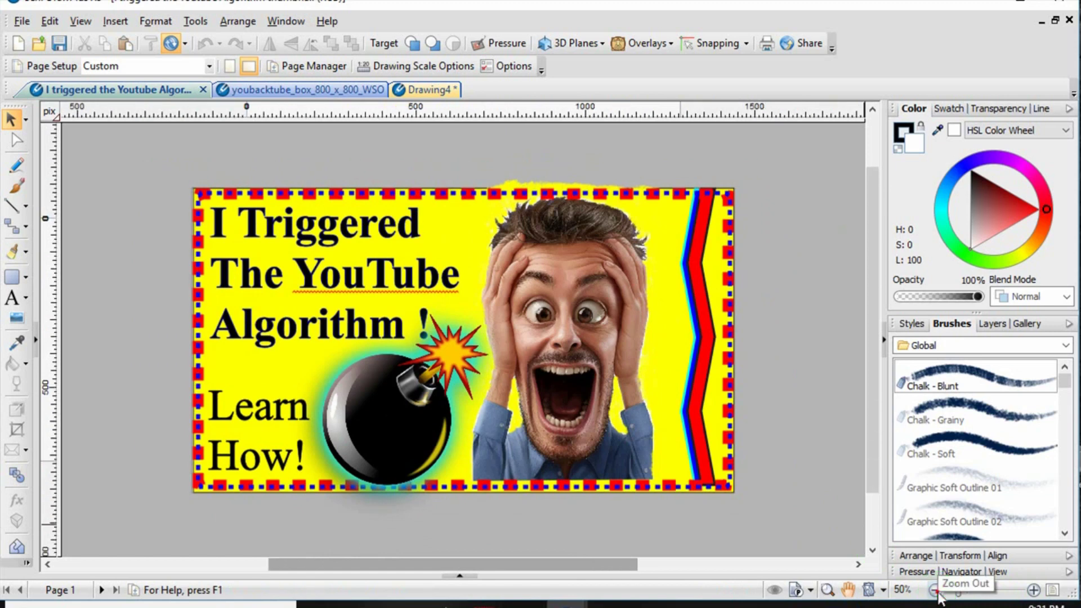
click(934, 591)
click(935, 591)
click(935, 592)
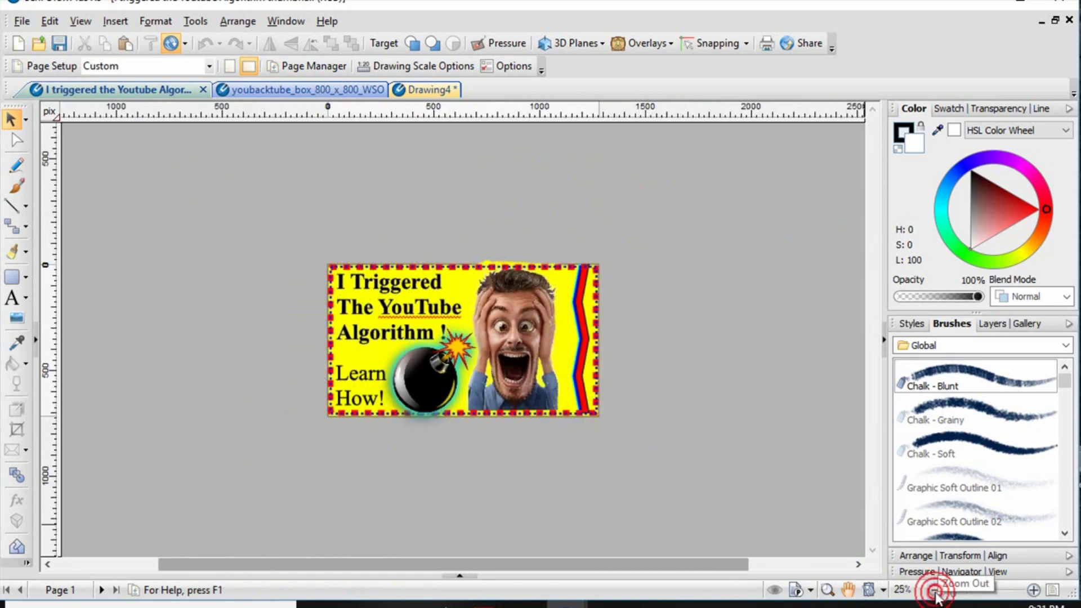
click(935, 592)
click(935, 591)
click(935, 591)
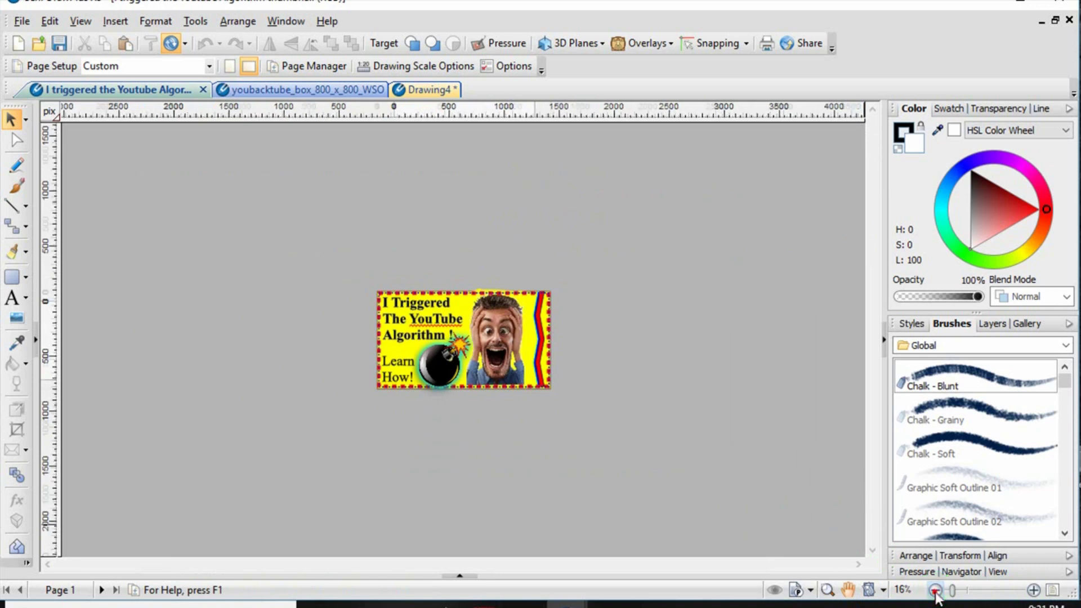
click(935, 592)
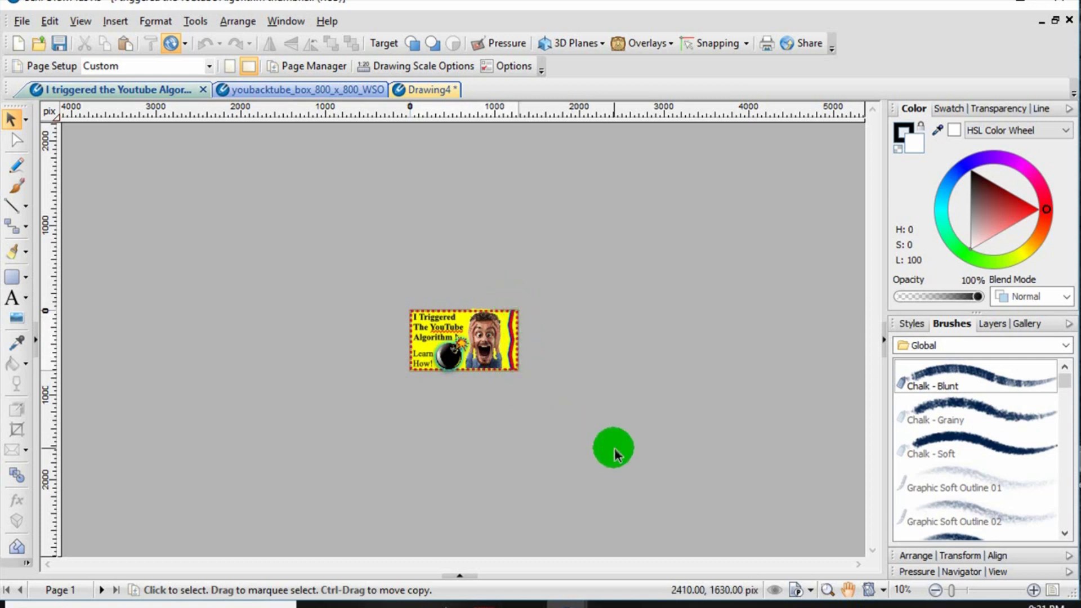
Zoom the thumbnail drawing in to 75% and examine its text, graphics and dashed border along the upper and lower edges
click(1033, 589)
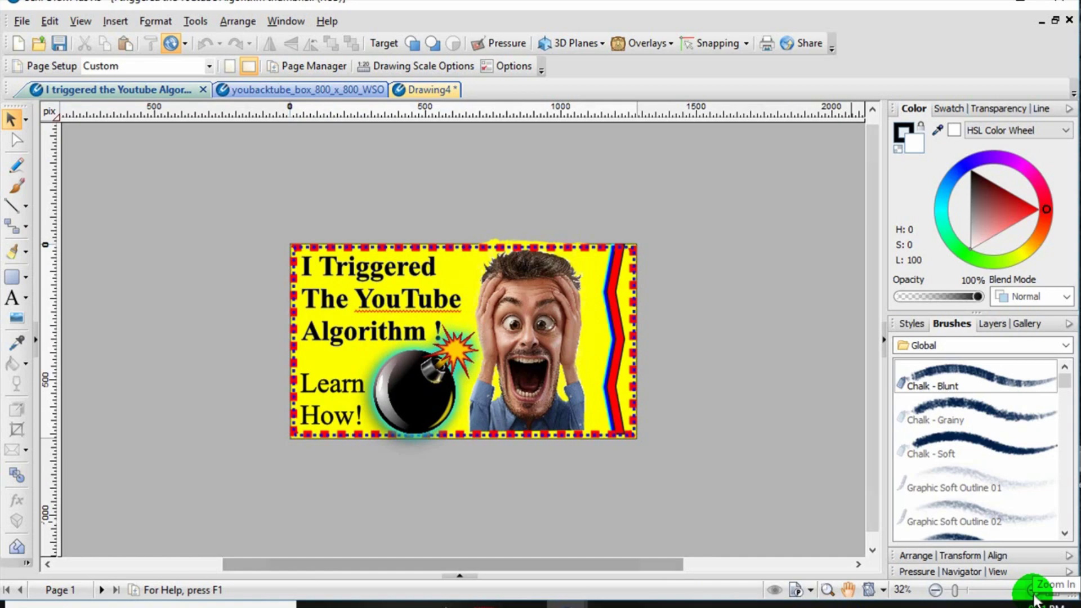
click(1032, 592)
click(1032, 592)
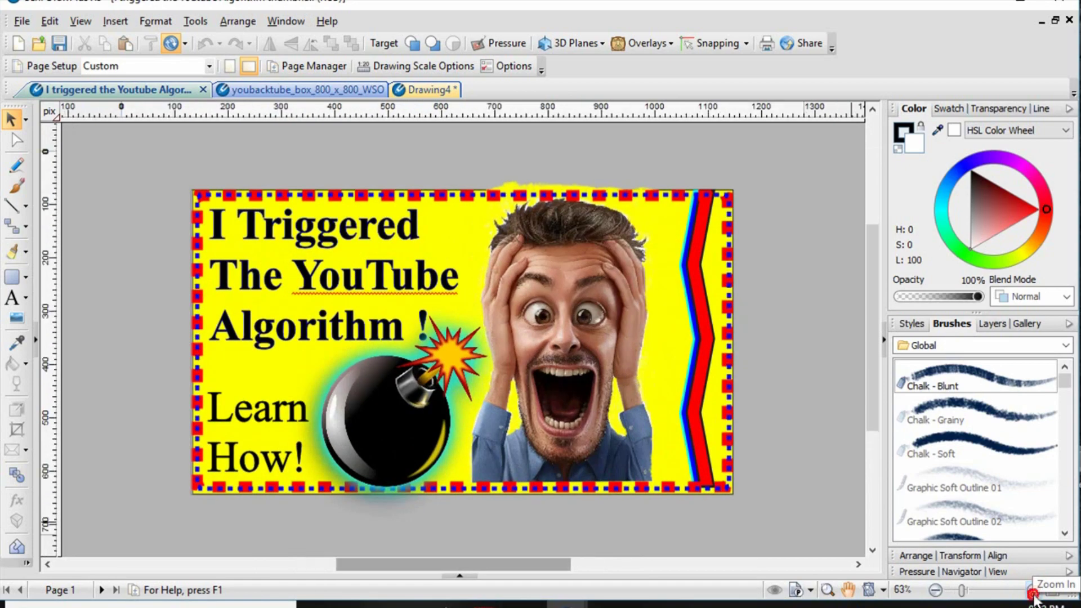
click(1033, 592)
click(1032, 592)
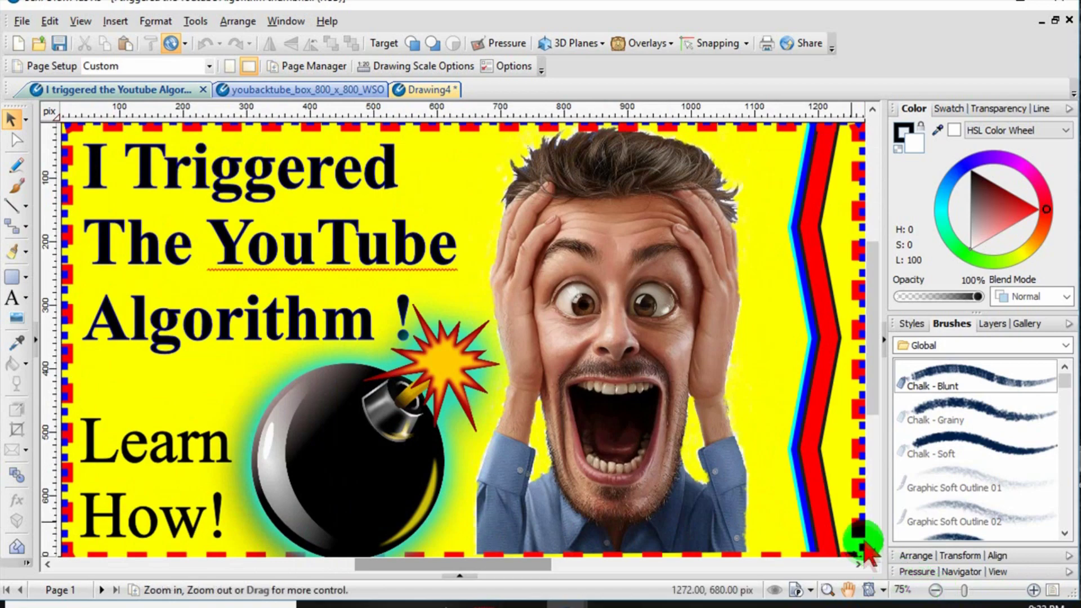
drag(876, 374, 874, 378)
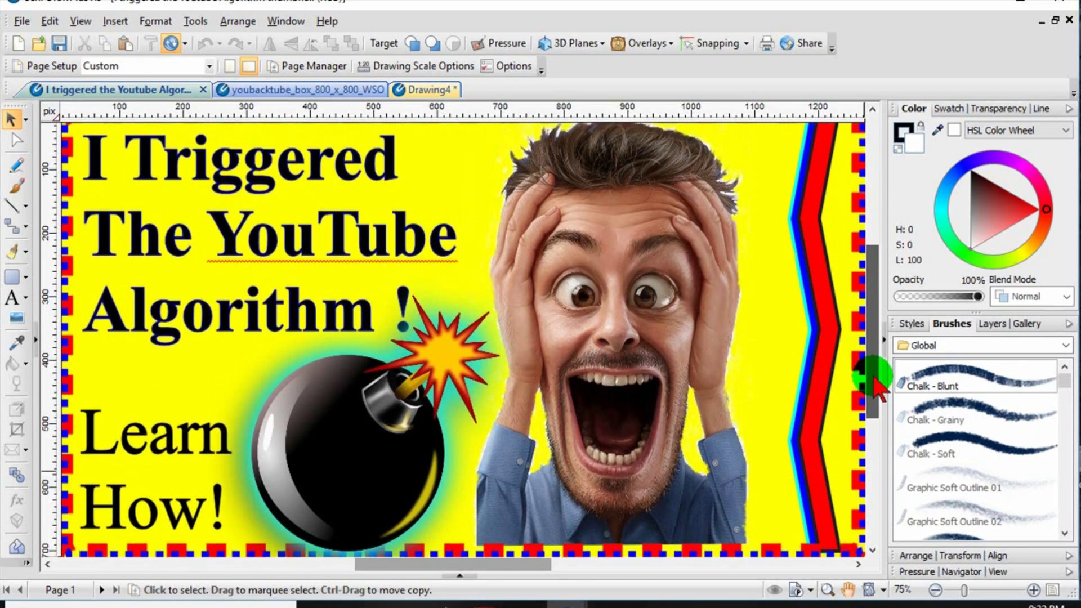
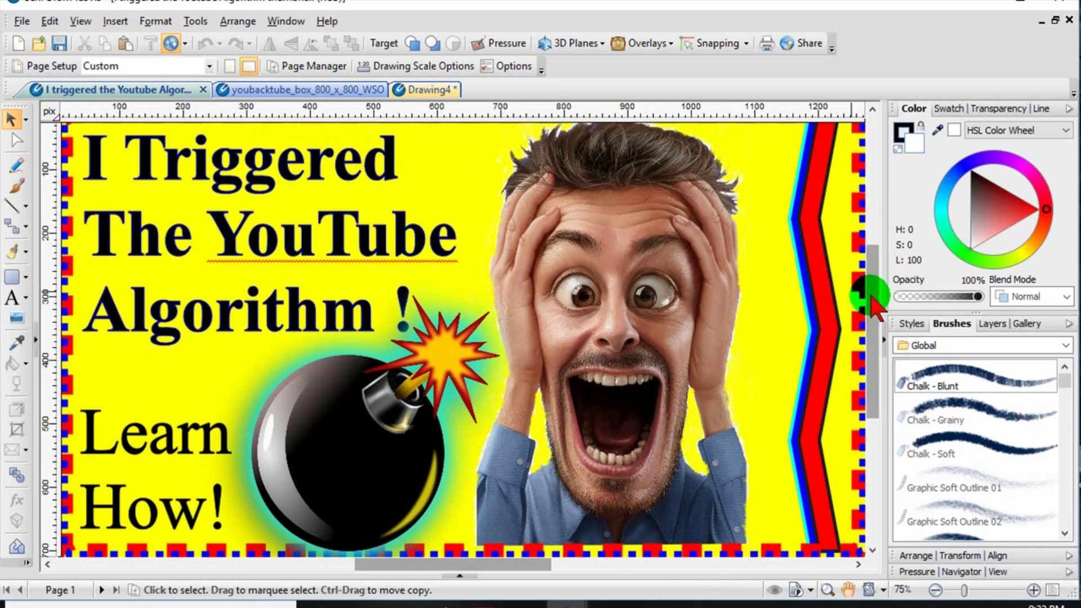
right_click(876, 315)
mouse_move(877, 318)
mouse_down()
mouse_move(878, 338)
mouse_move(878, 297)
mouse_up()
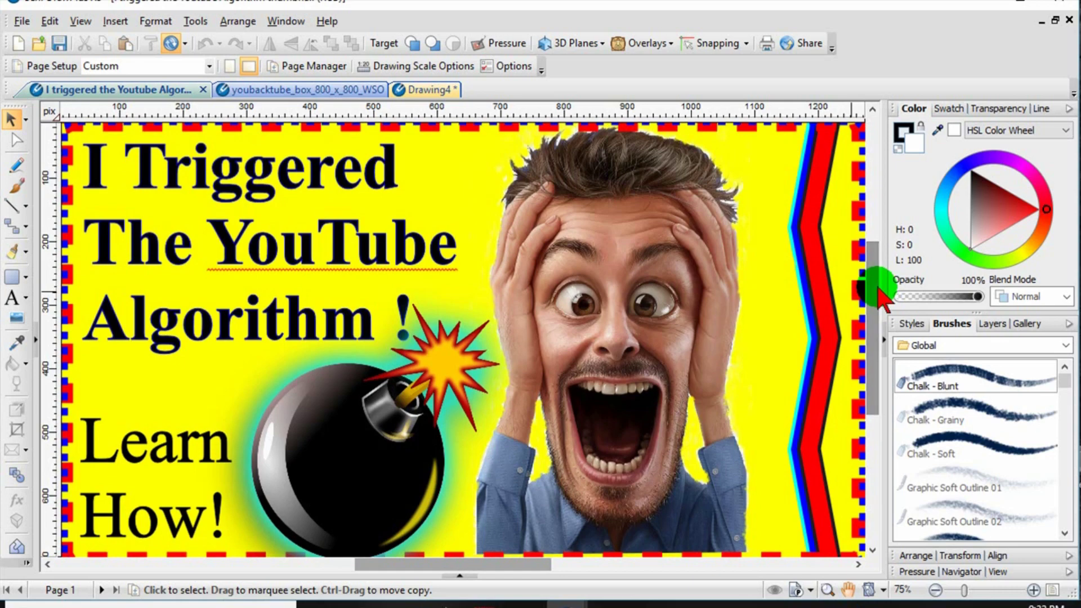
Switch to the web browser, search Google for "plants" and show the image results
click(435, 604)
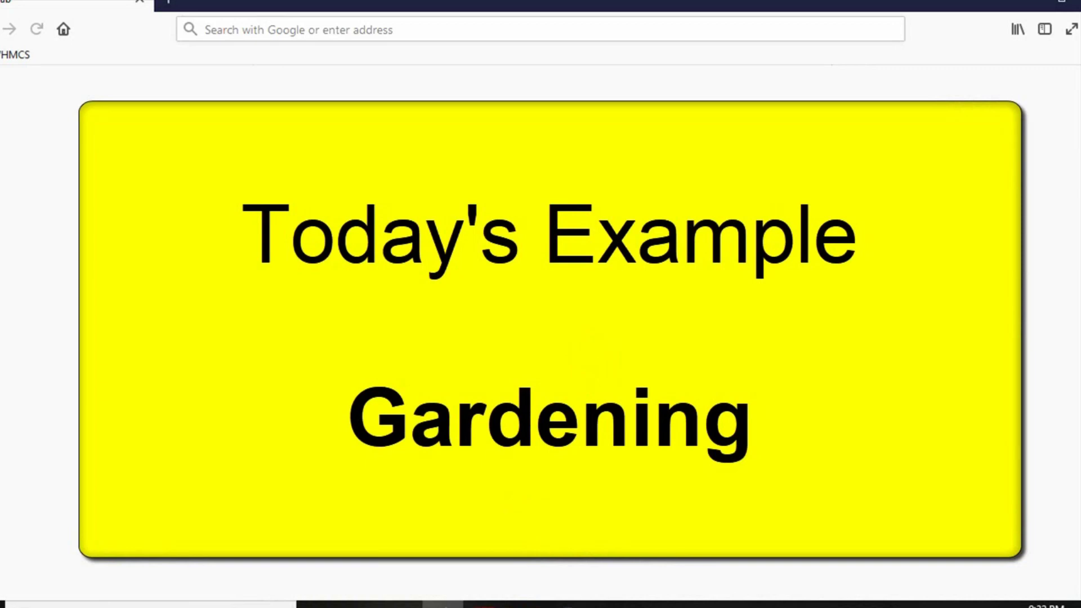
click(390, 350)
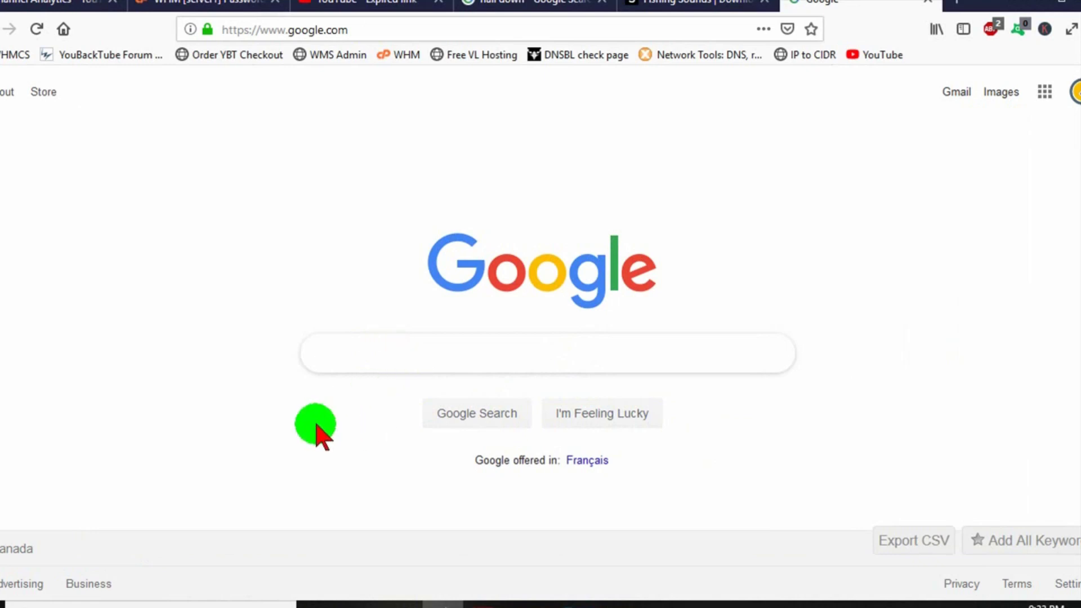
text(plants)
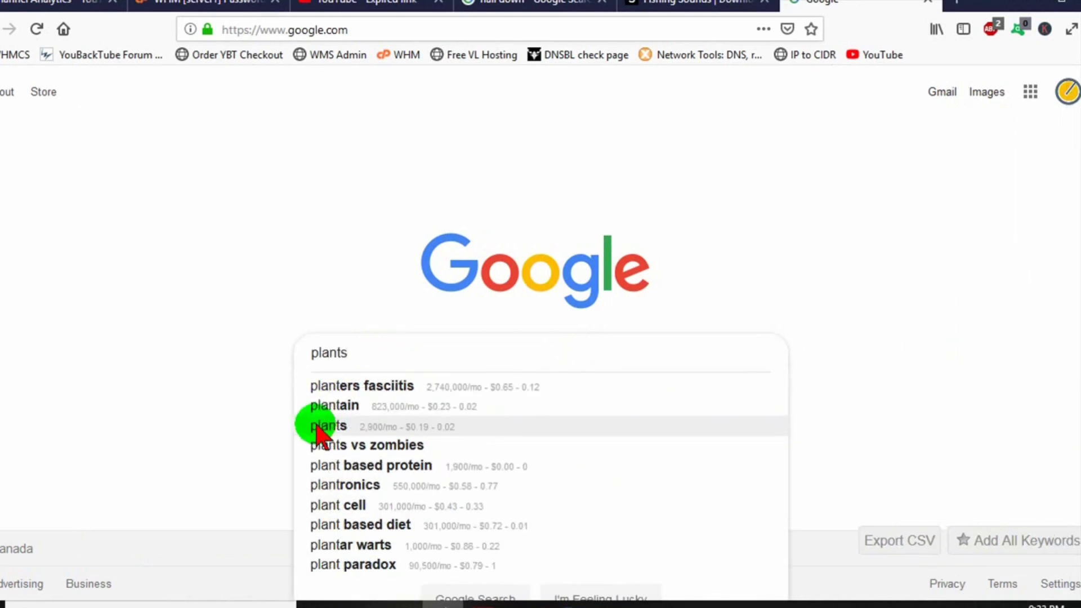
key(Return)
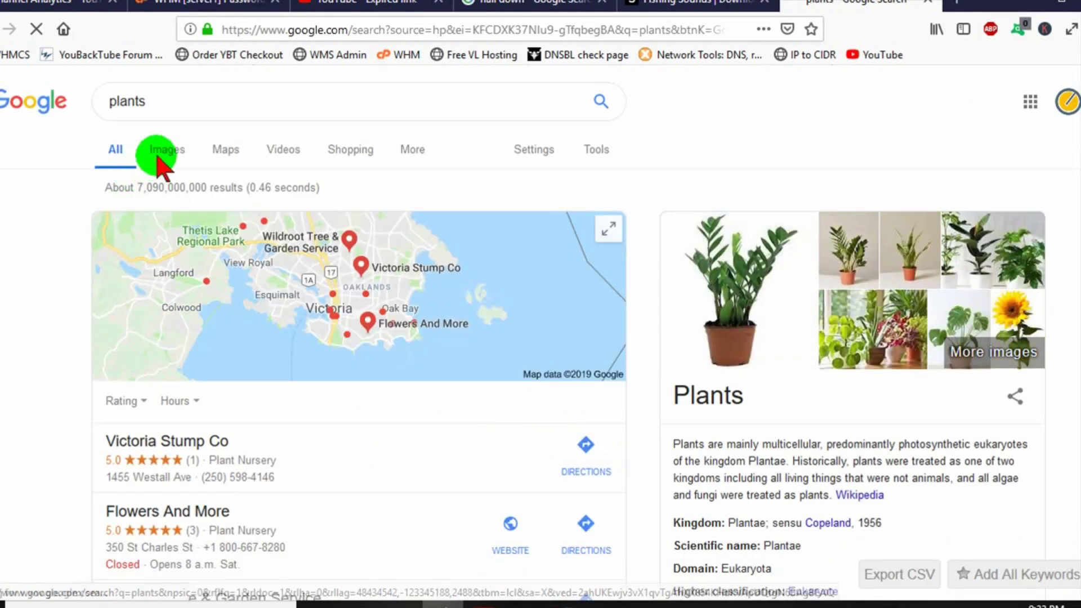
click(163, 156)
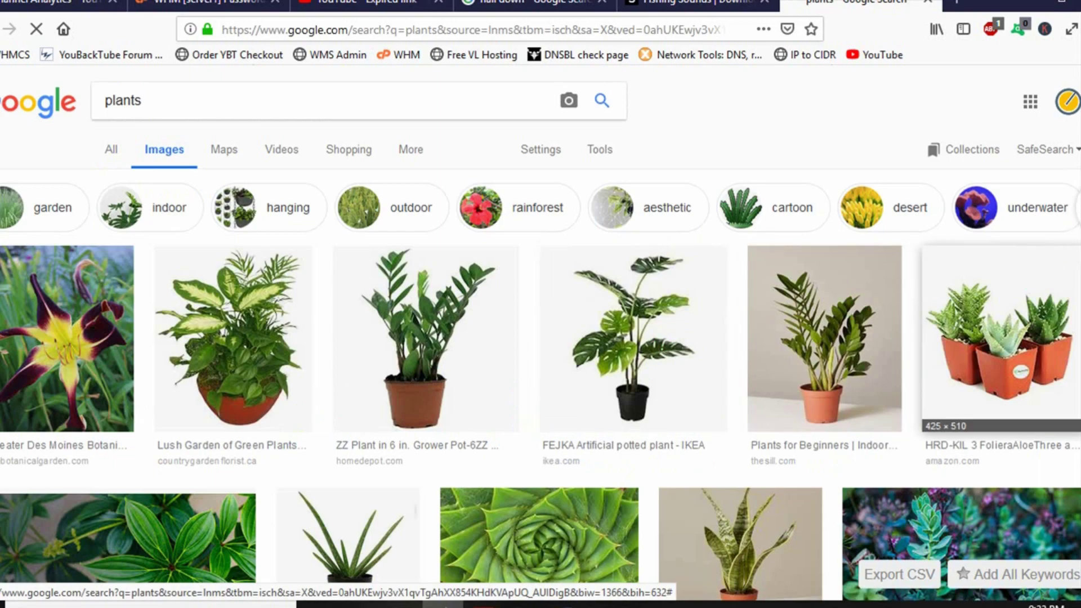
Browse the plant image results to examine which kinds of pictures could suit a gardening thumbnail
scroll(541, 333, down, 3)
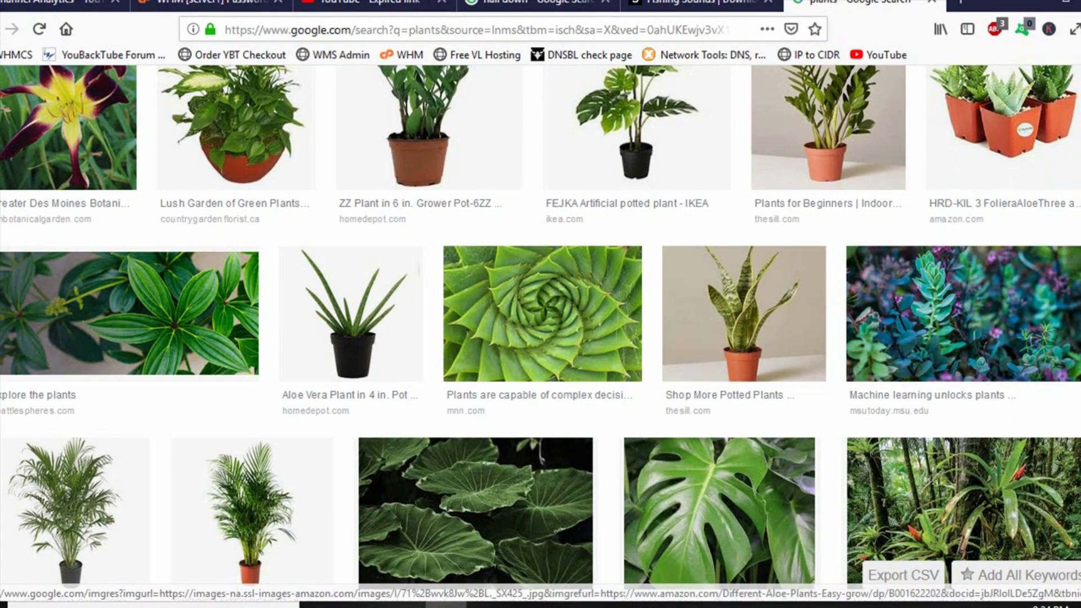
scroll(541, 334, down, 10)
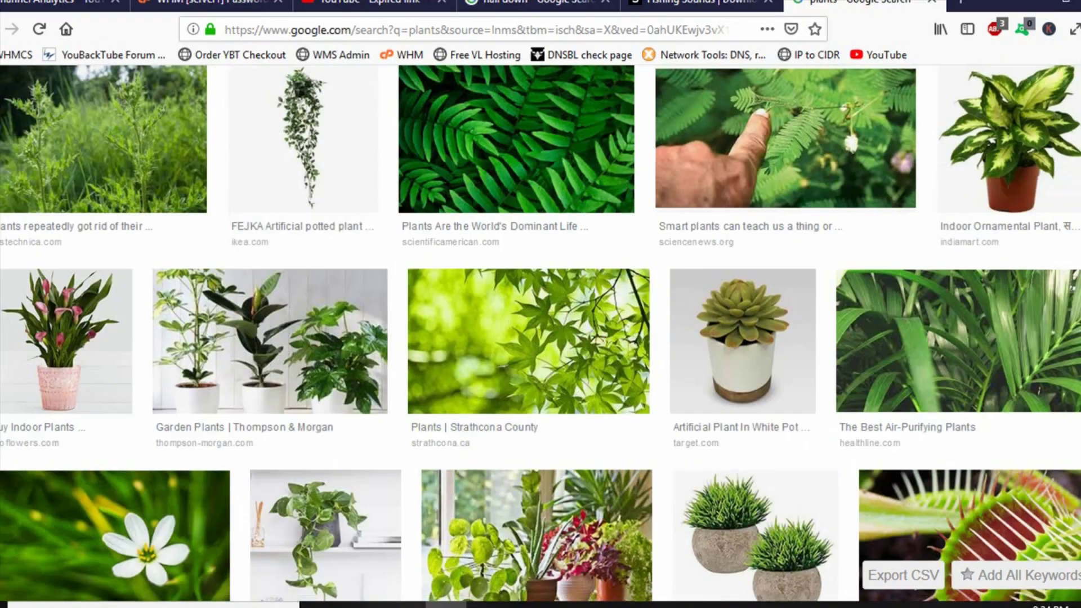
scroll(541, 333, down, 6)
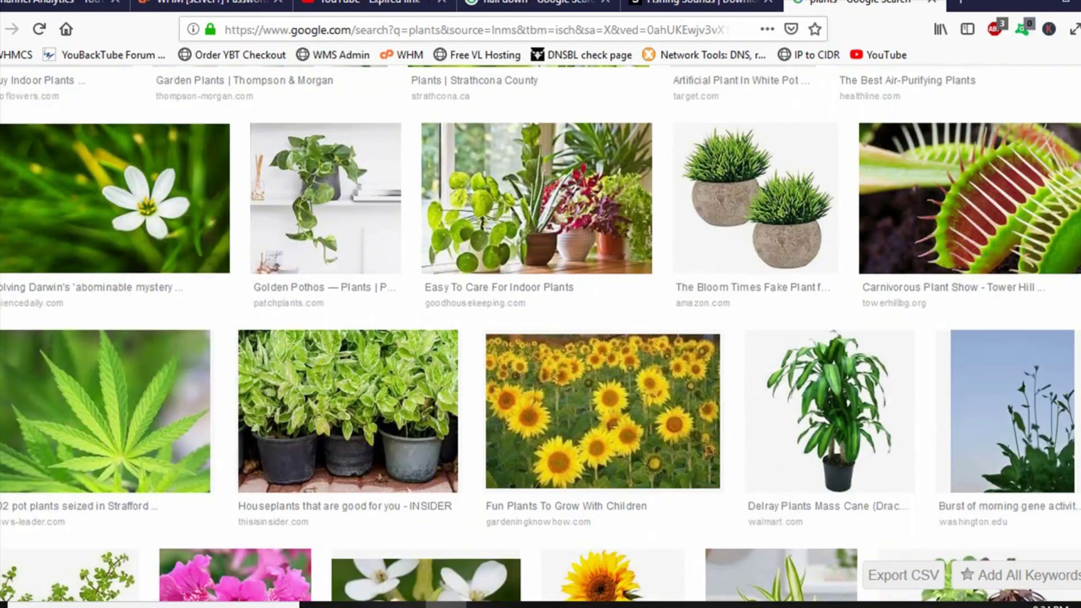
scroll(540, 333, down, 7)
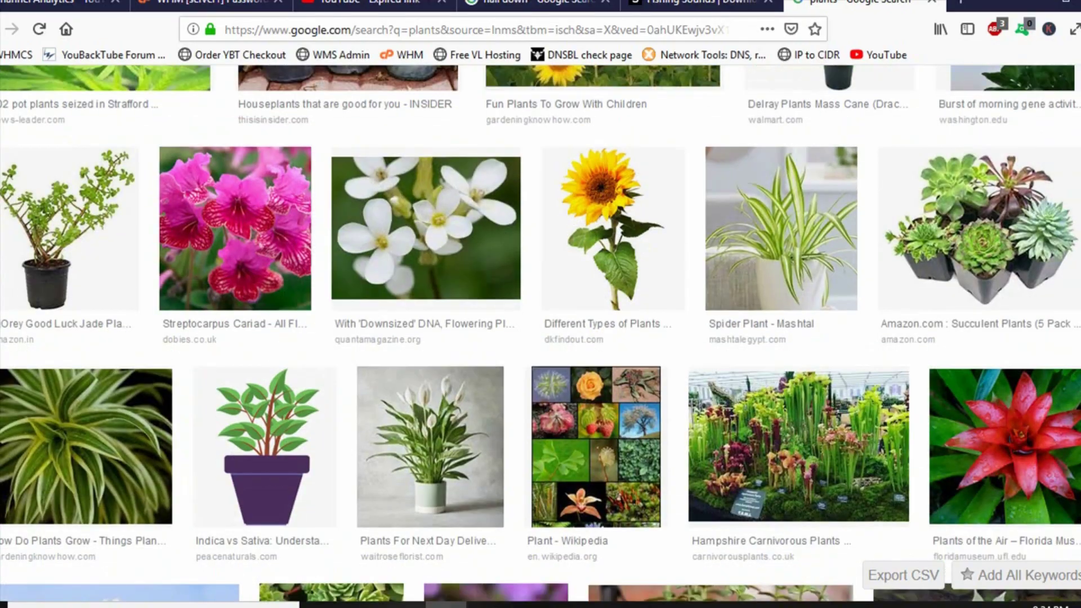
scroll(541, 334, down, 3)
scroll(541, 333, down, 4)
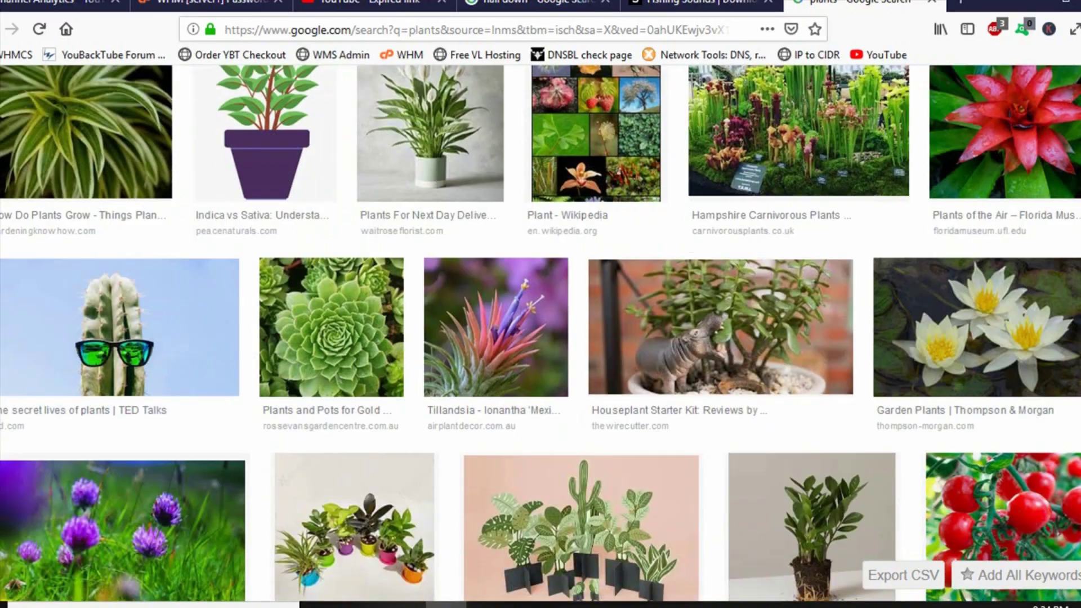
scroll(541, 333, down, 5)
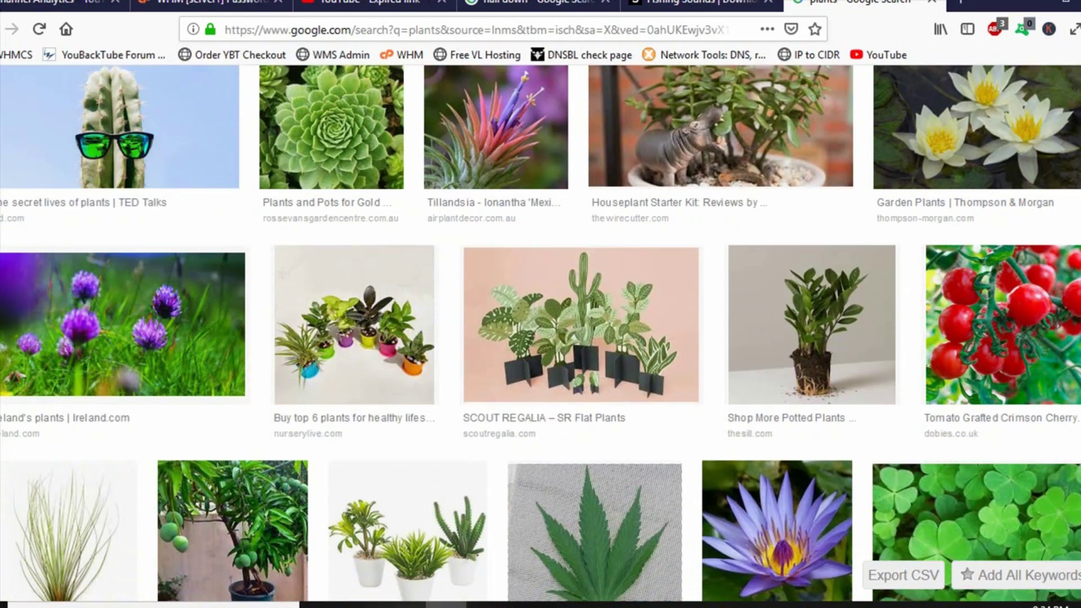
scroll(540, 333, down, 4)
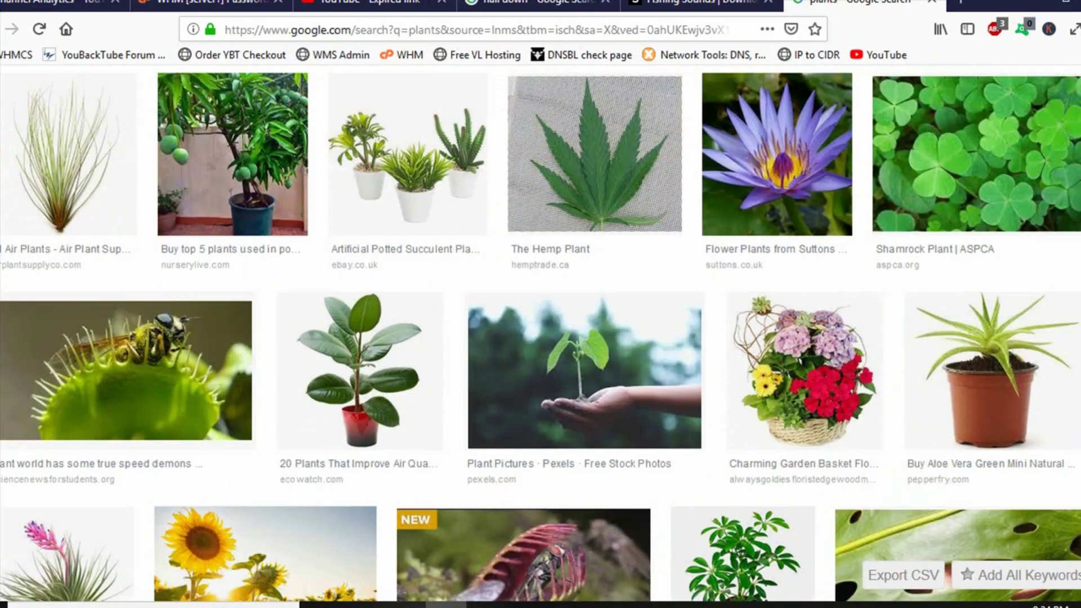
scroll(540, 333, down, 2)
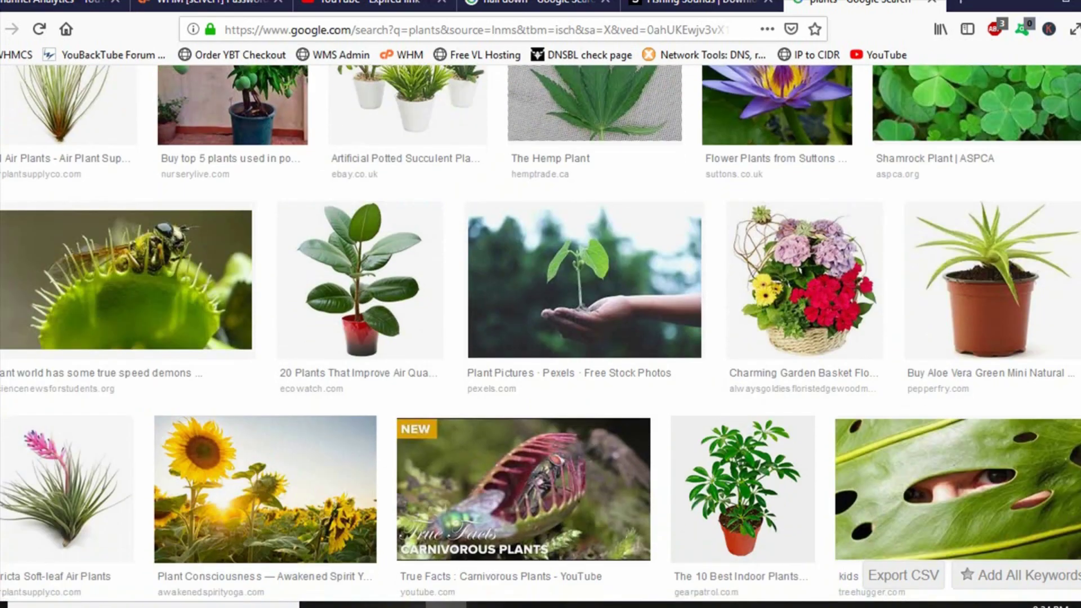
Refine the image search to "plants transparent background"
scroll(540, 334, up, 15)
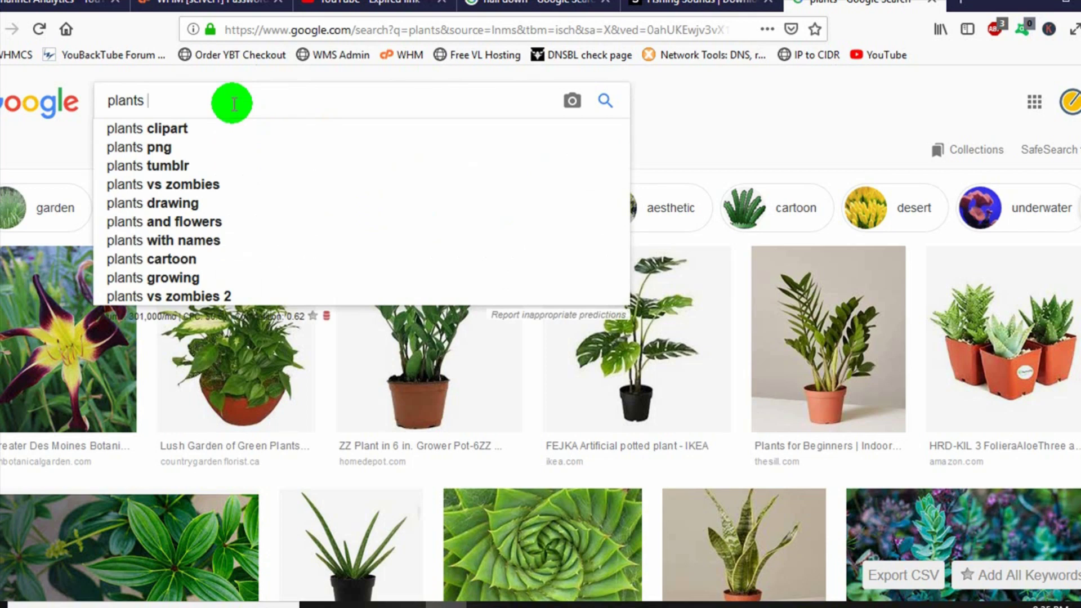
text(ansparent pn)
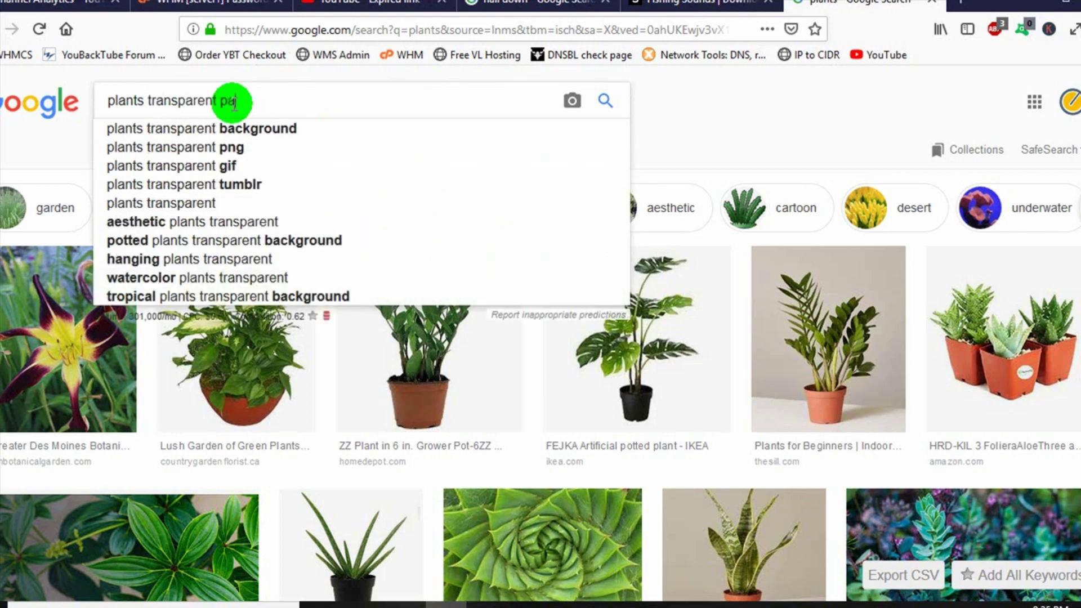
key(Return)
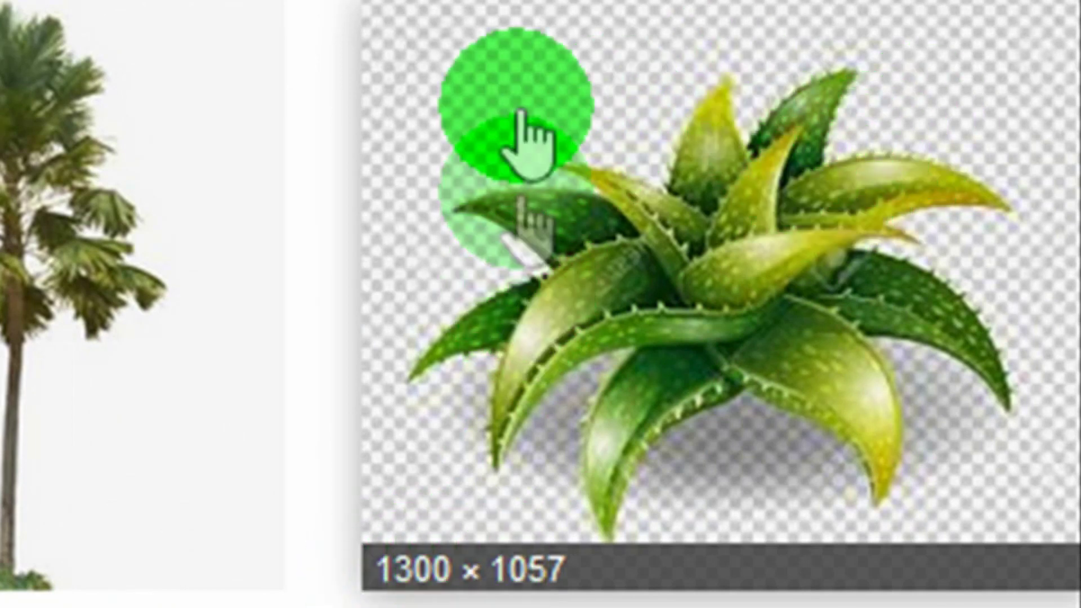
Check the aloe and palm images among the results and open the preview of the 886 × 507 fern image from pluspng.com
right_click(789, 285)
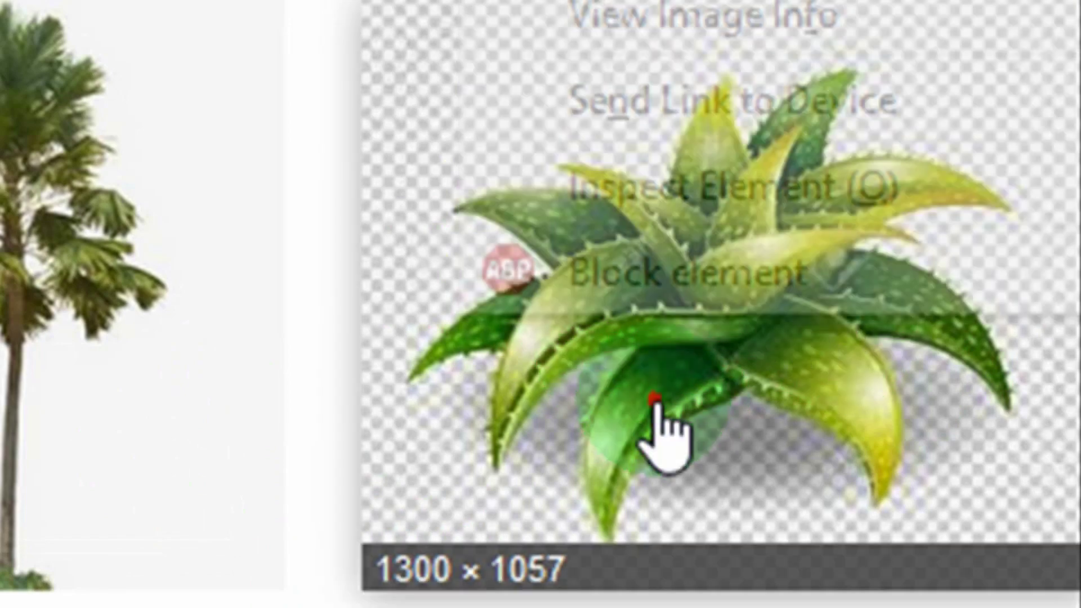
click(726, 360)
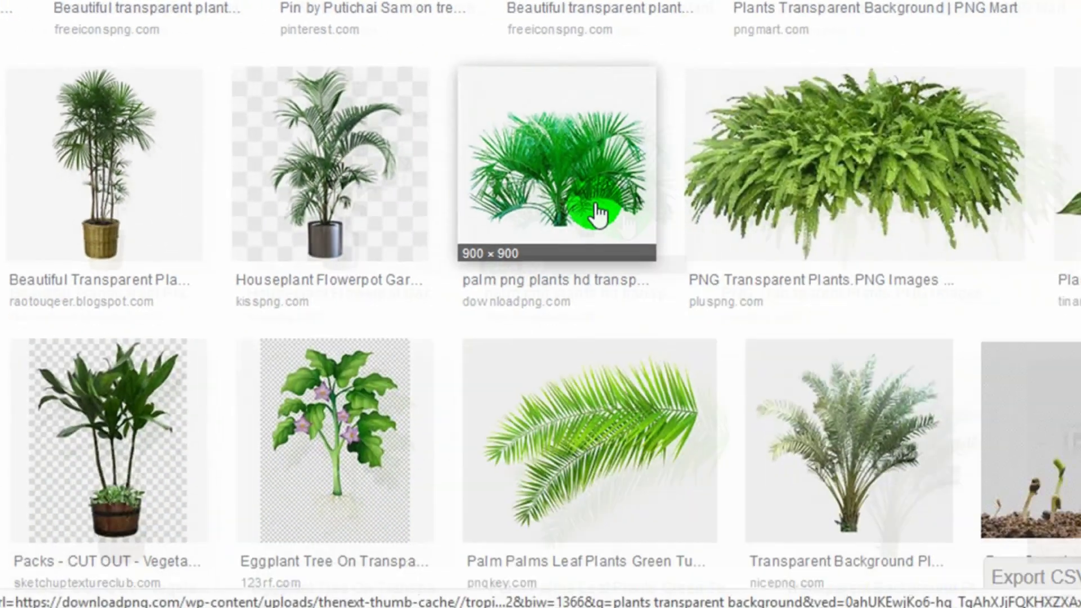
scroll(1030, 383, down, 2)
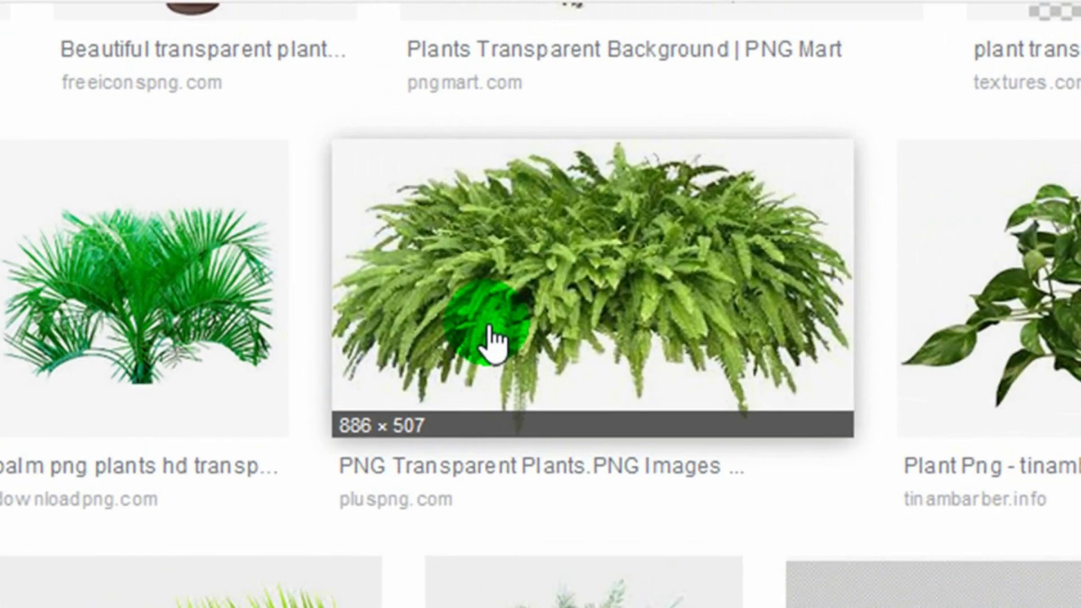
click(505, 329)
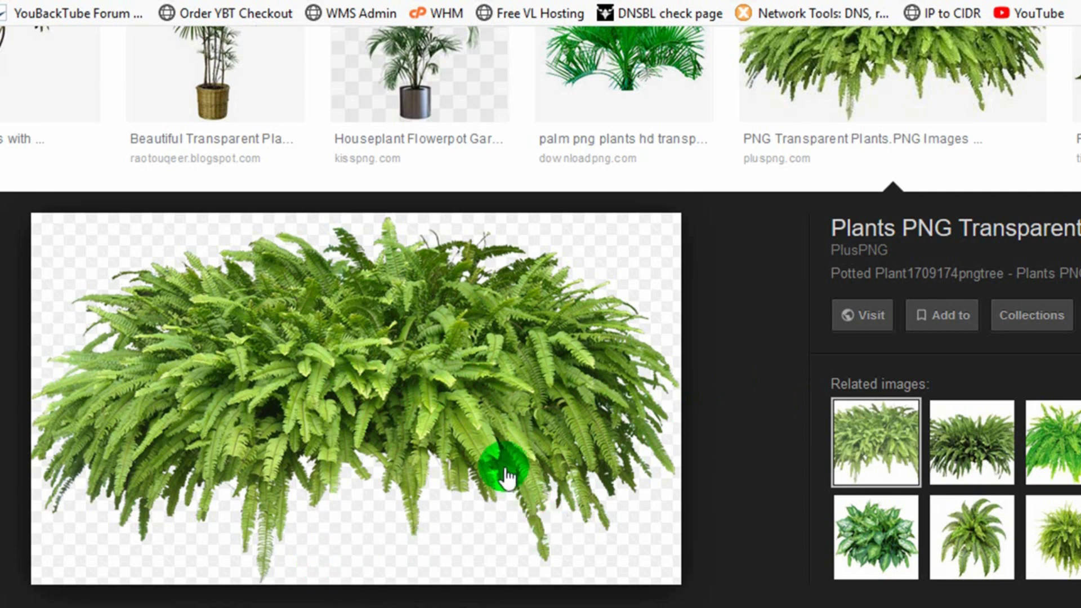
Save the previewed transparent fern image from pluspng.com to the computer under the file name plants
right_click(365, 369)
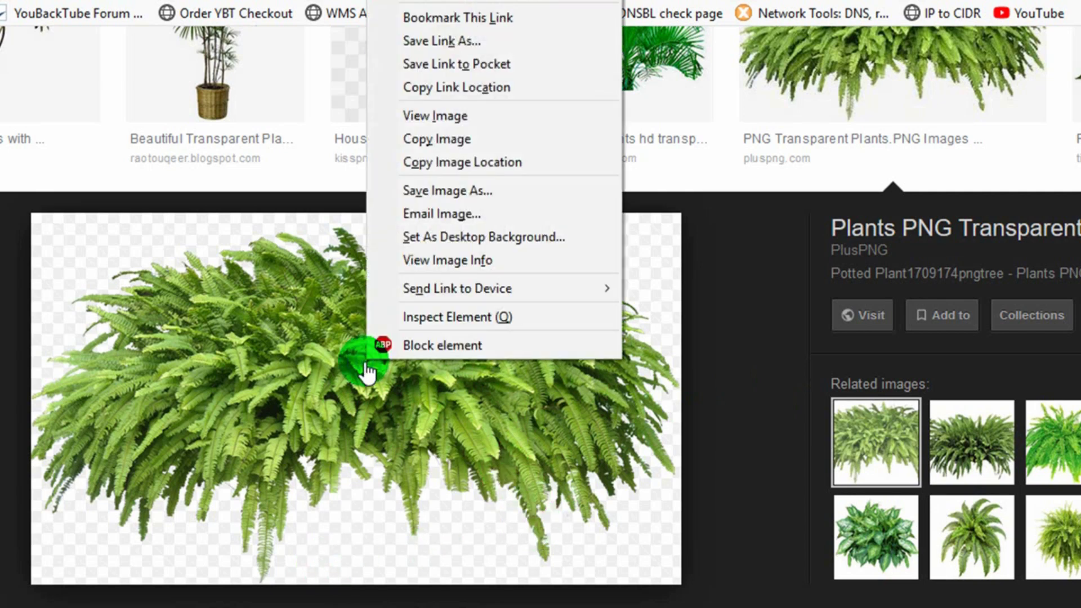
click(438, 191)
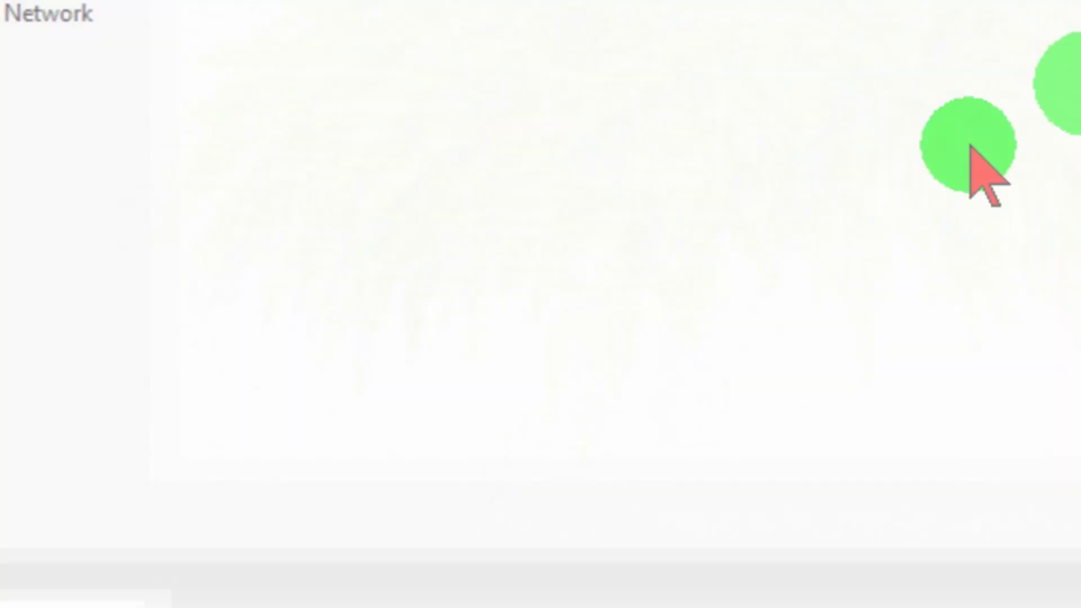
text(plants)
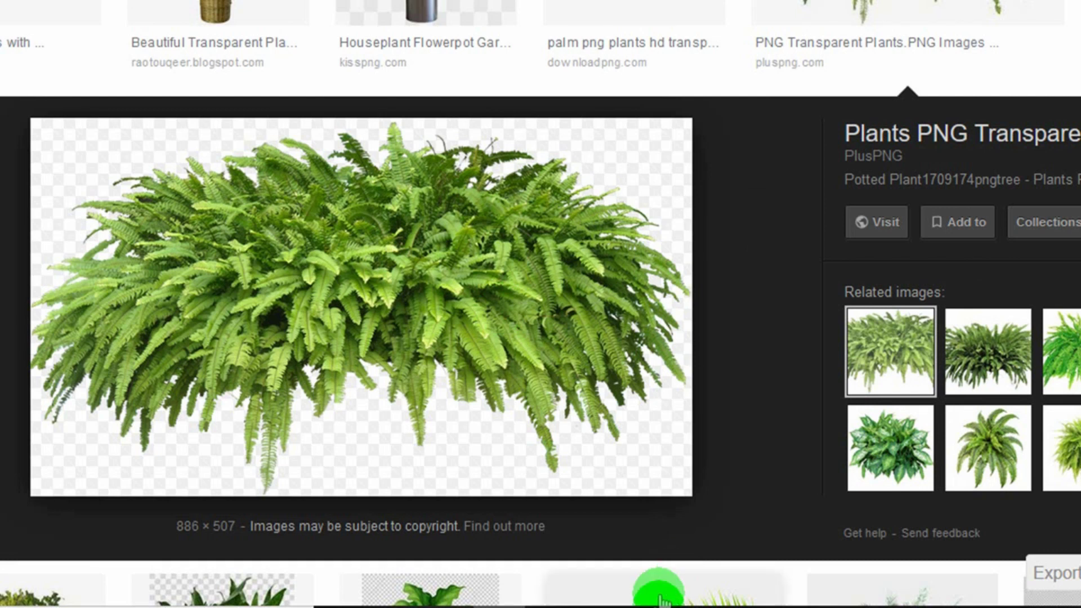
Switch to DrawPlus and create a new blank landscape drawing with a 1280 × 720 pixel page
mouse_move(658, 605)
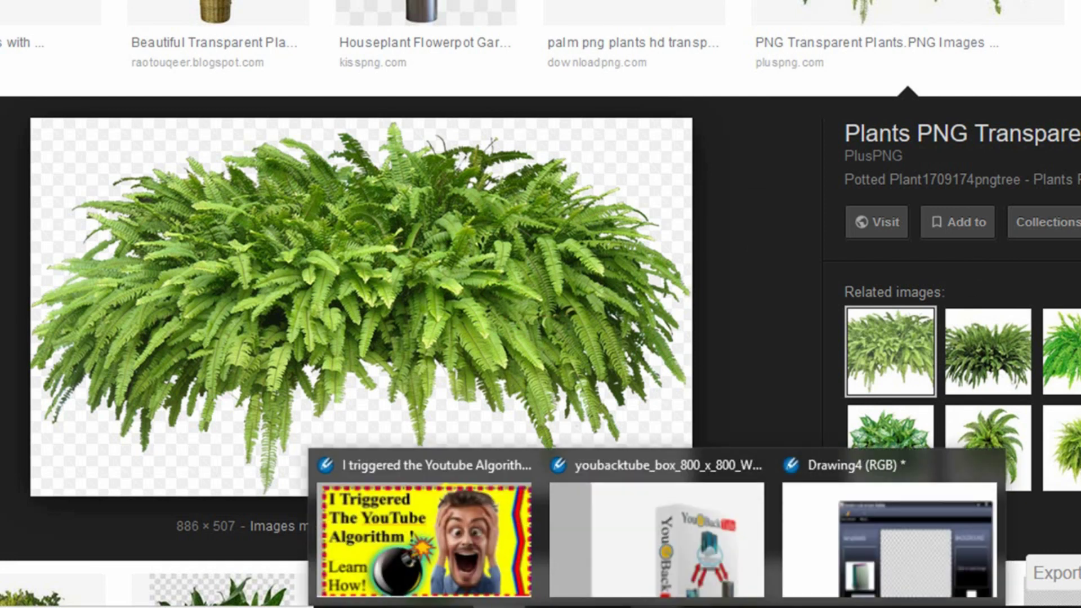
click(509, 532)
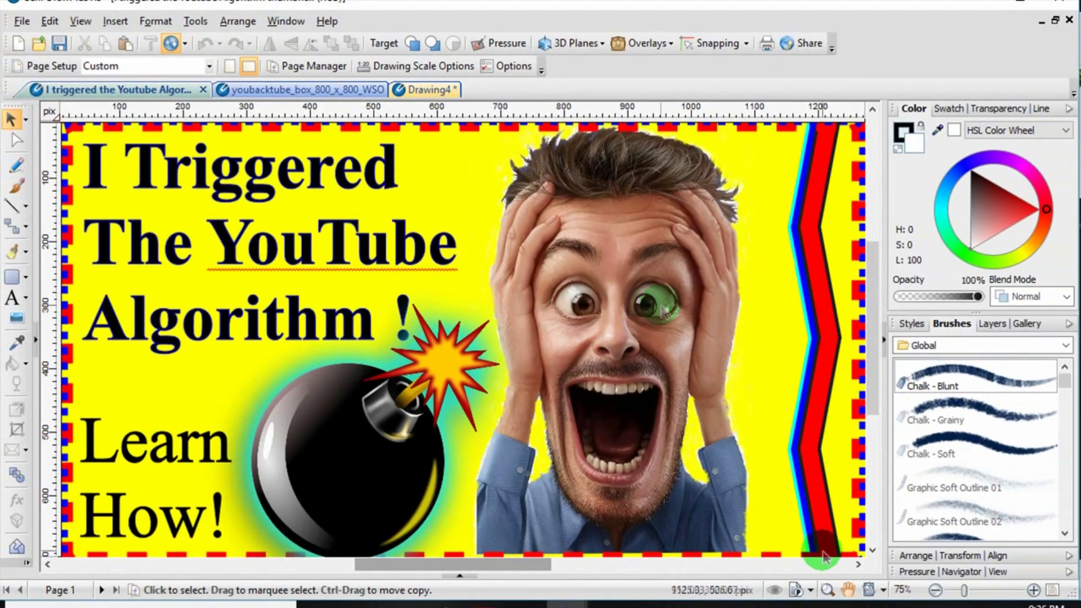
click(935, 590)
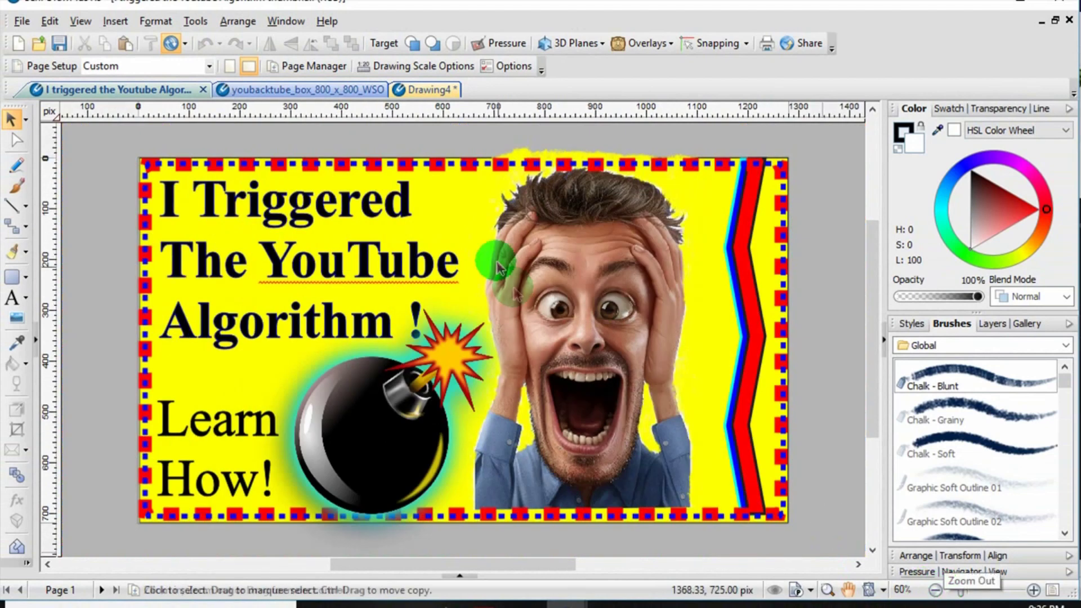
double_click(92, 170)
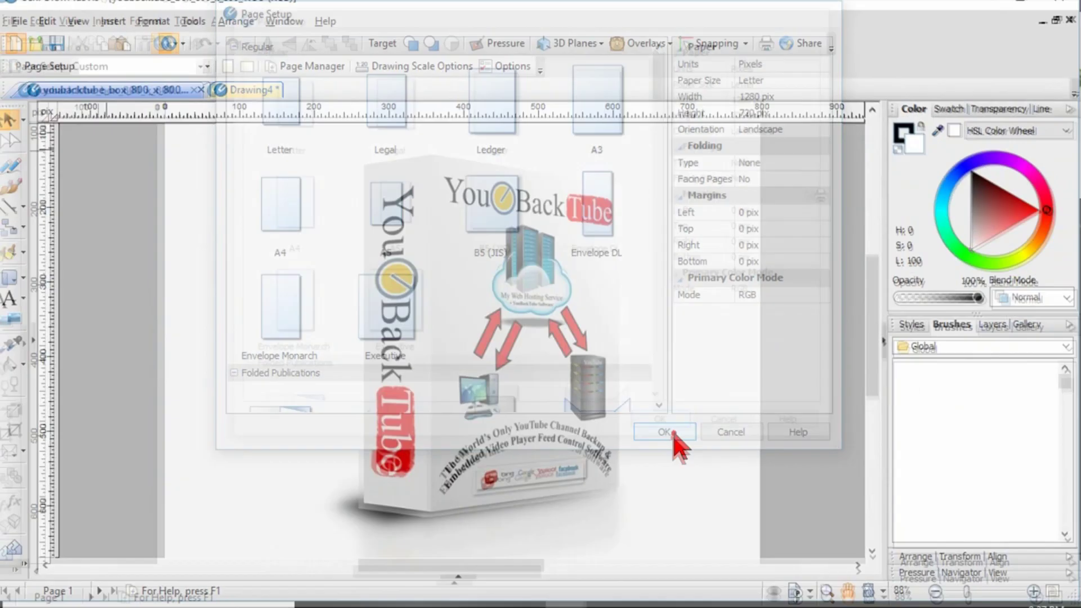
click(676, 439)
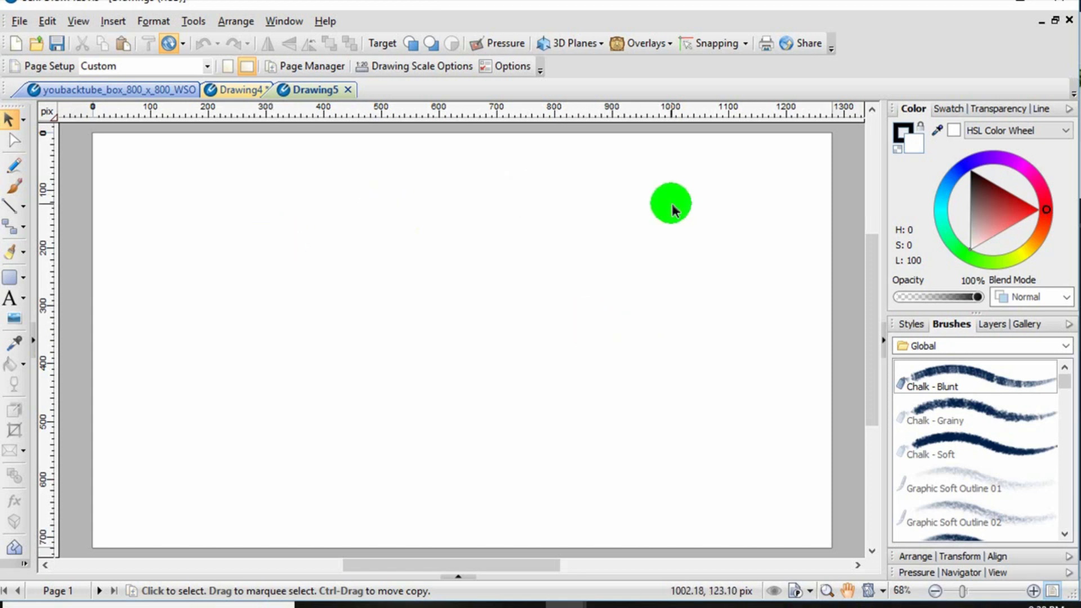
Draw a rectangle about 1277 × 724 pixels covering the whole page as the thumbnail background
click(22, 307)
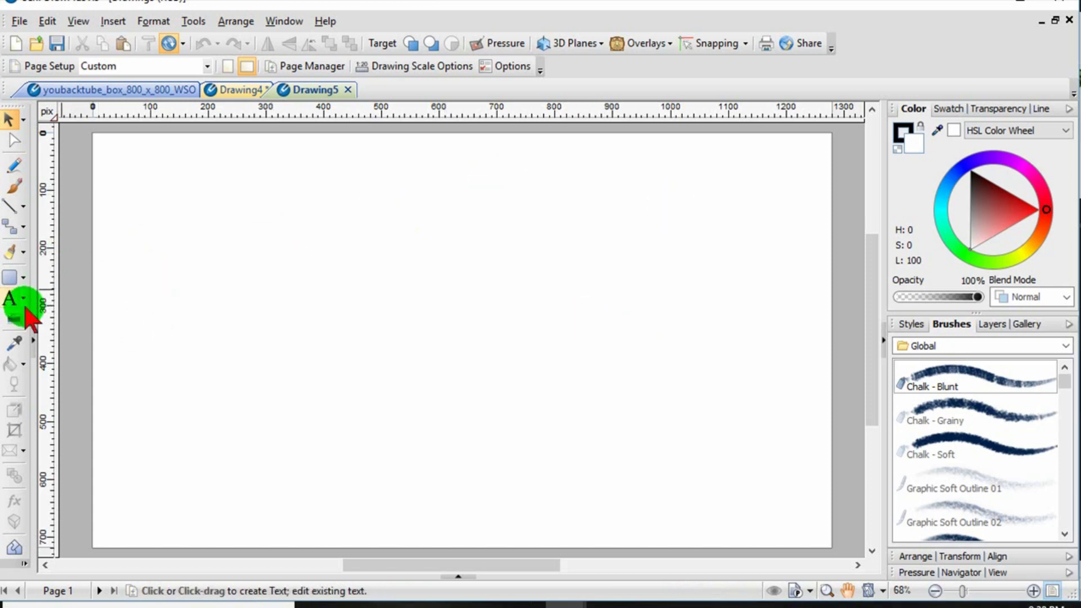
click(11, 277)
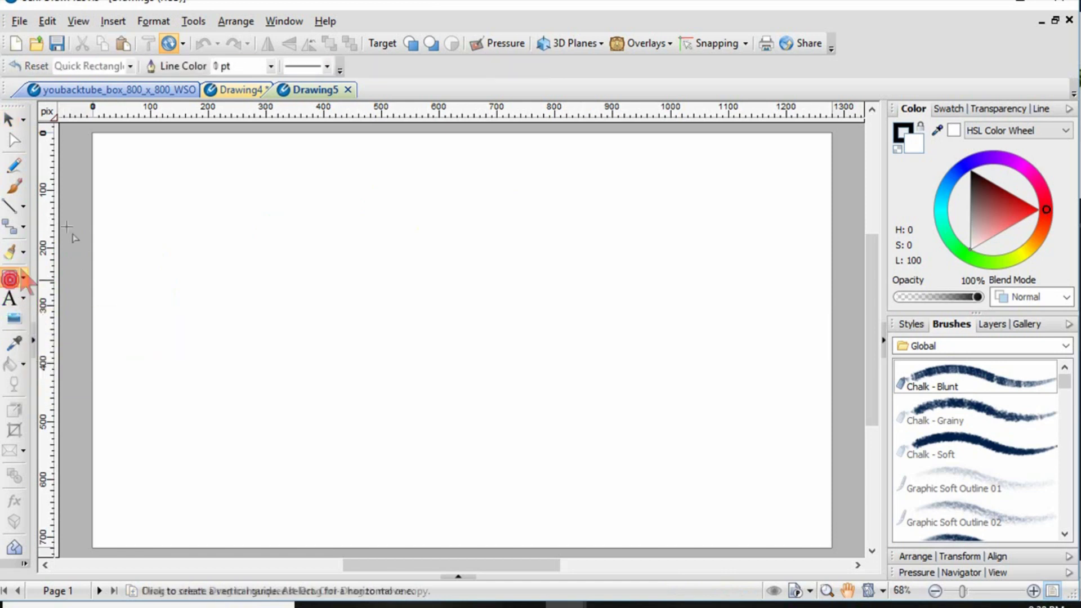
drag(93, 133, 831, 551)
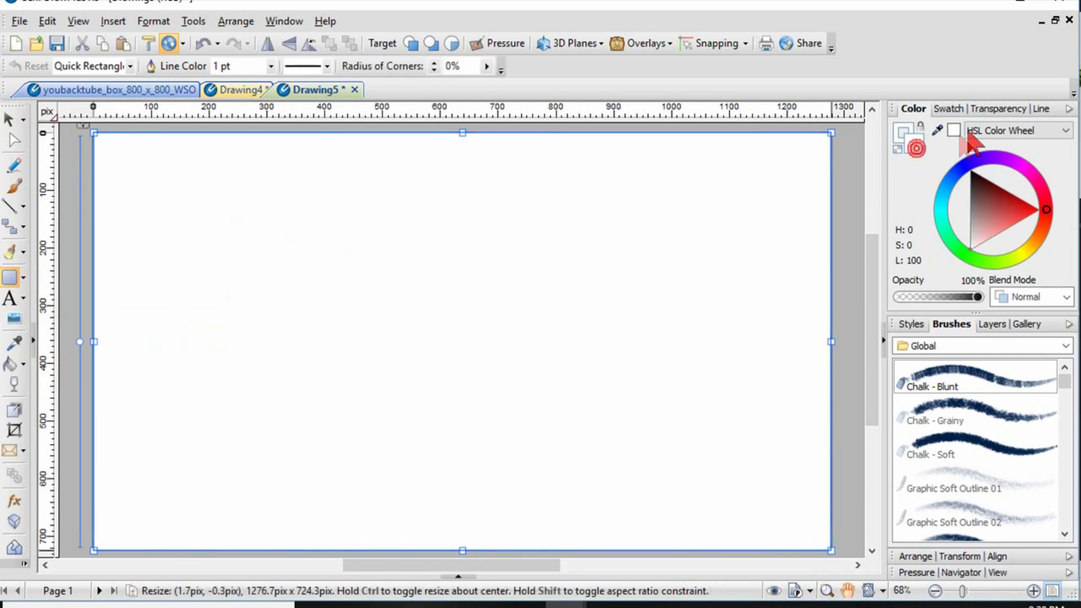
Try yellow and cyan fills on the background rectangle, settle on red, and deselect it
click(950, 109)
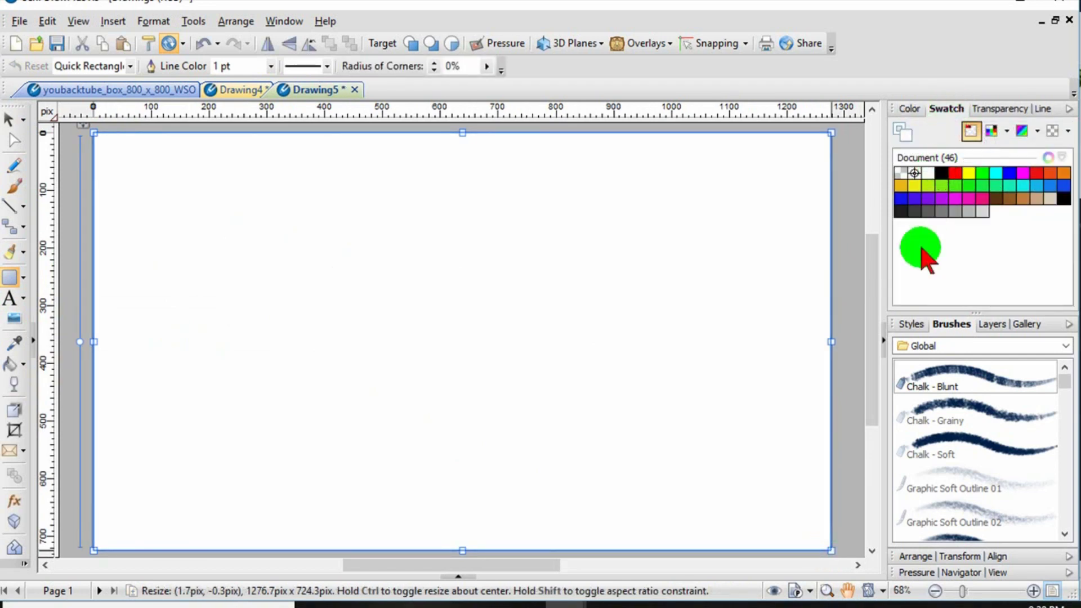
click(915, 185)
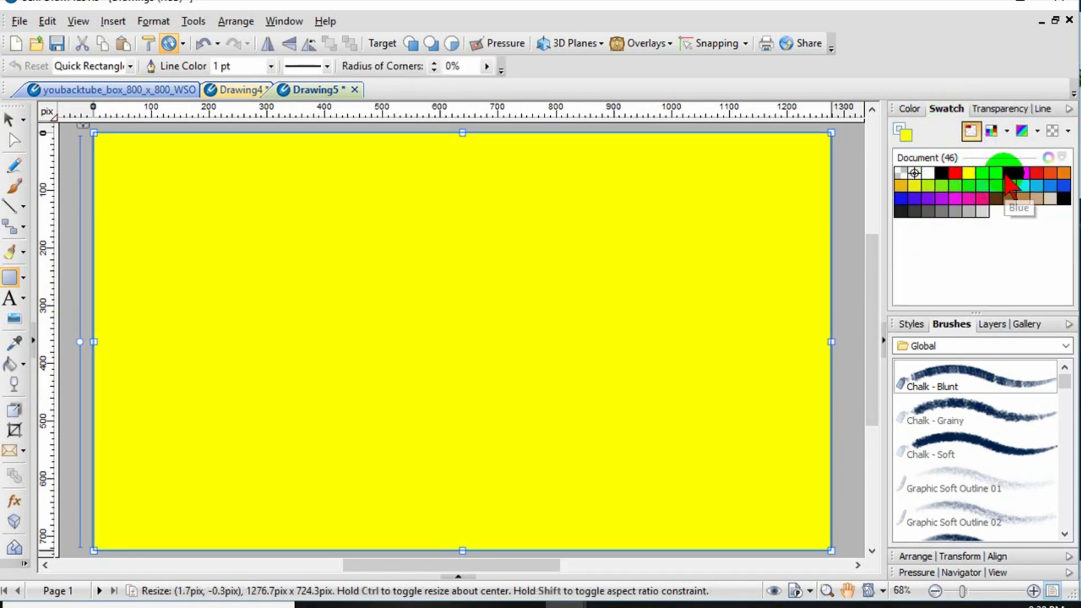
click(994, 171)
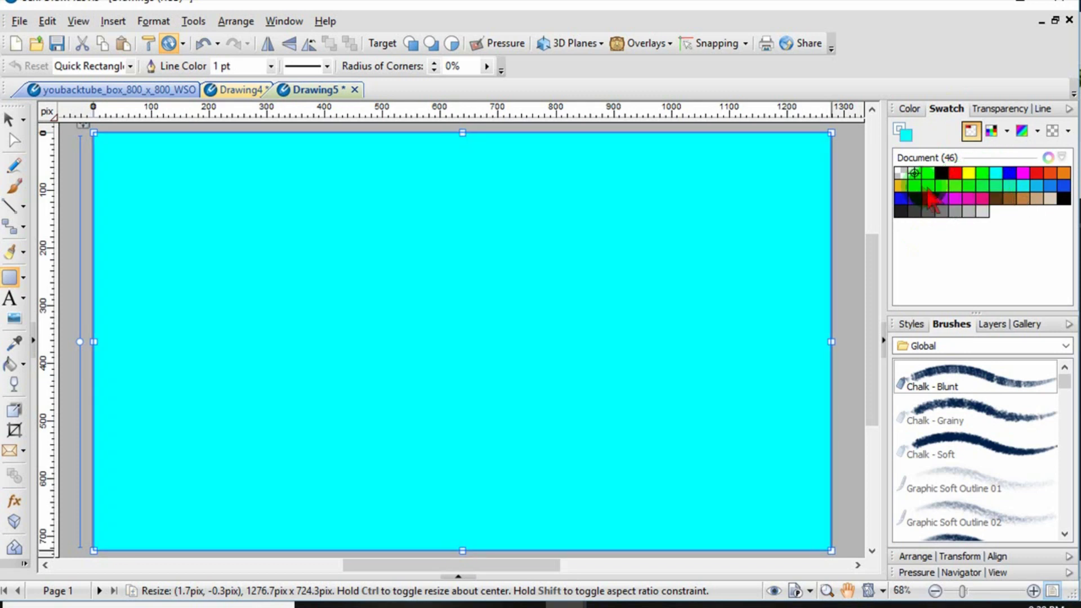
click(954, 175)
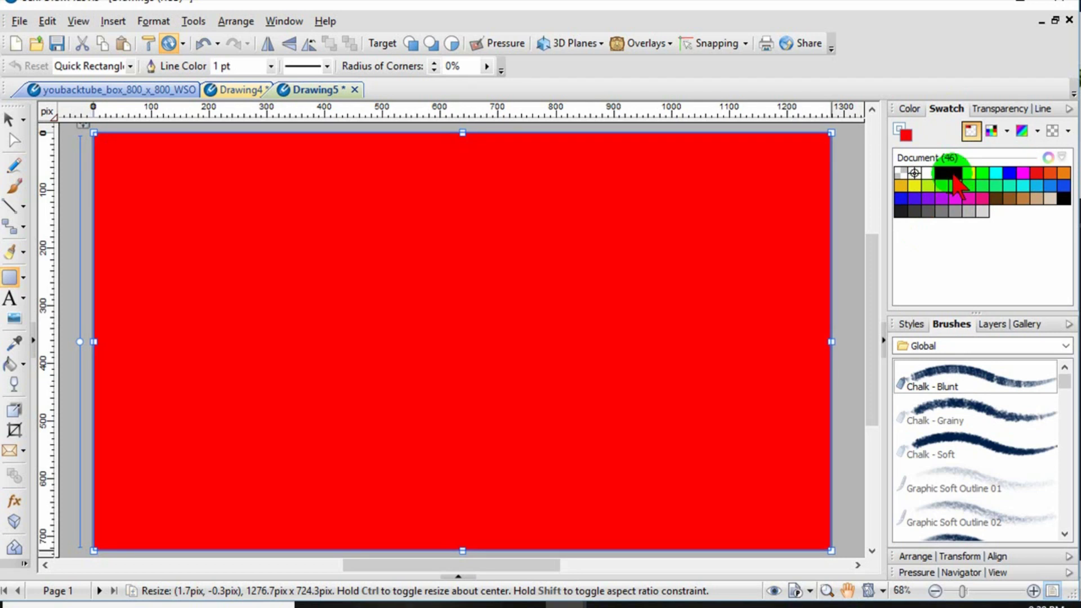
click(850, 225)
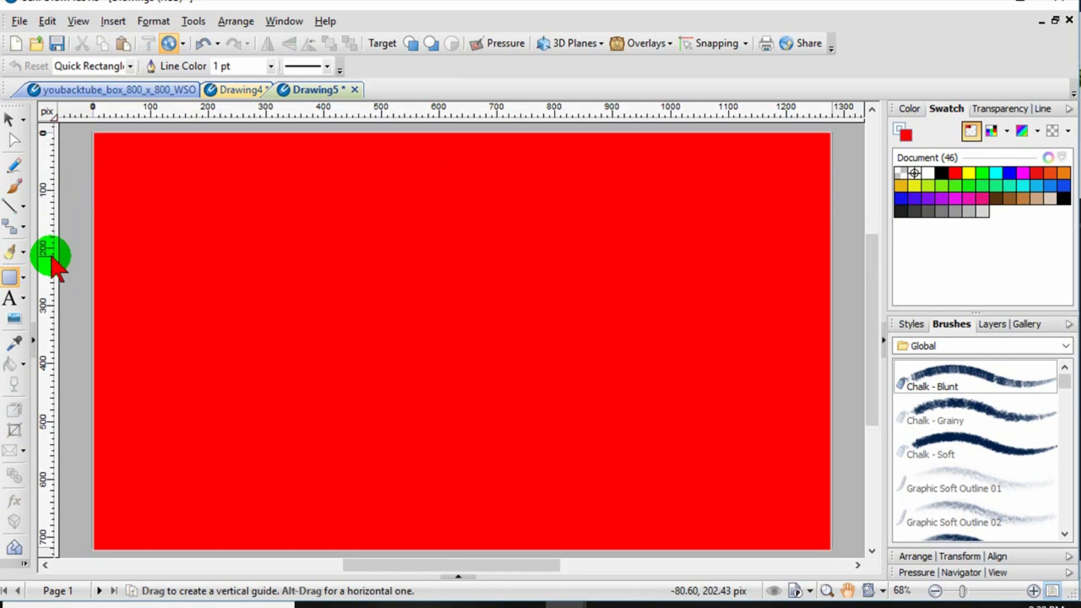
Insert the picture plants.png at its original size over the lower part of the red background
click(13, 318)
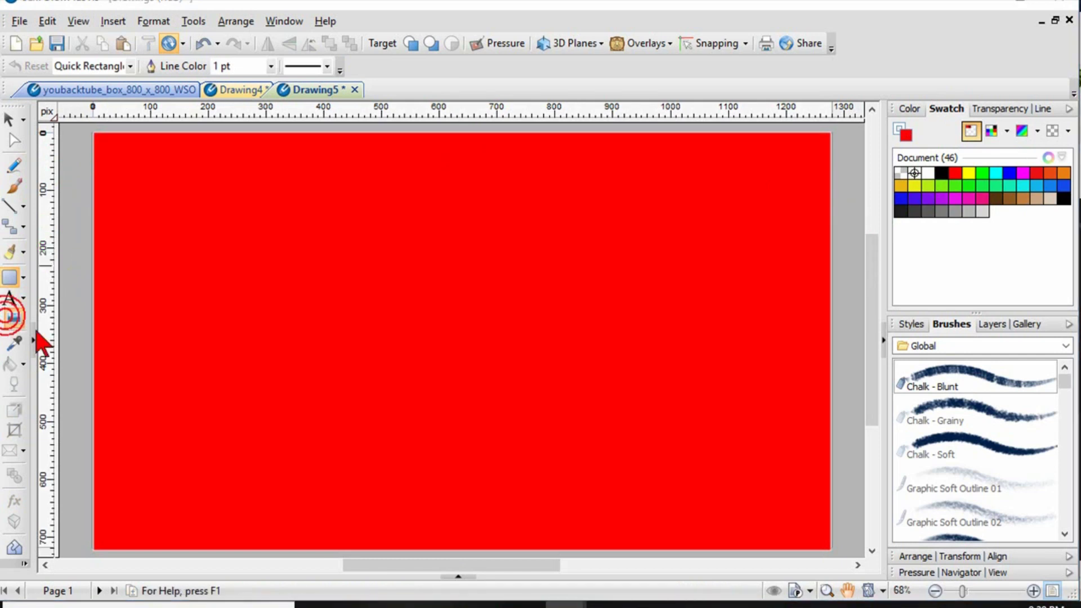
click(96, 344)
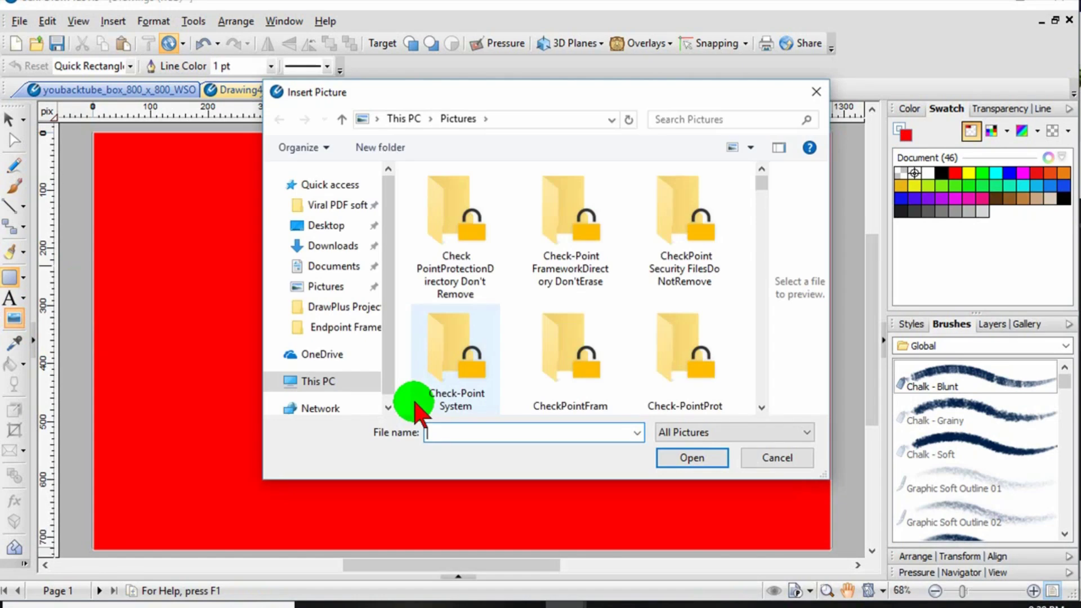
text(plants)
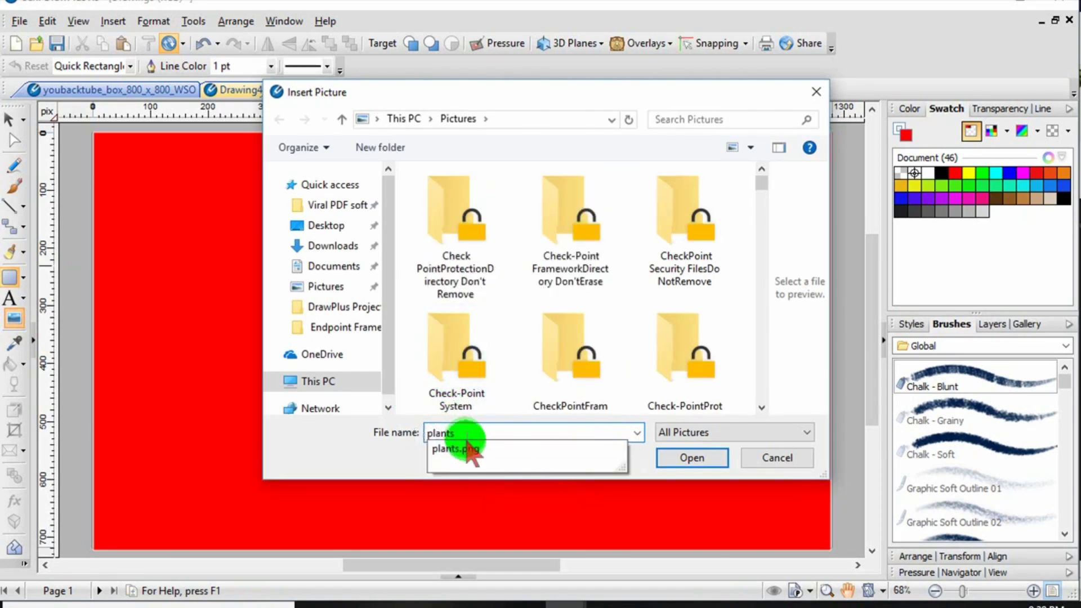
click(466, 448)
click(676, 459)
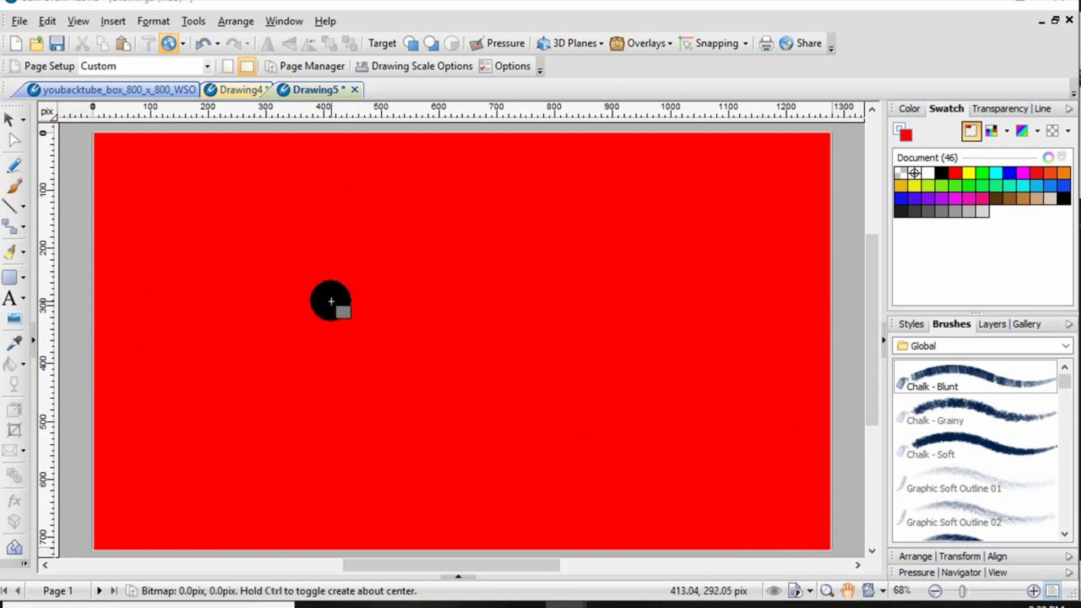
click(331, 301)
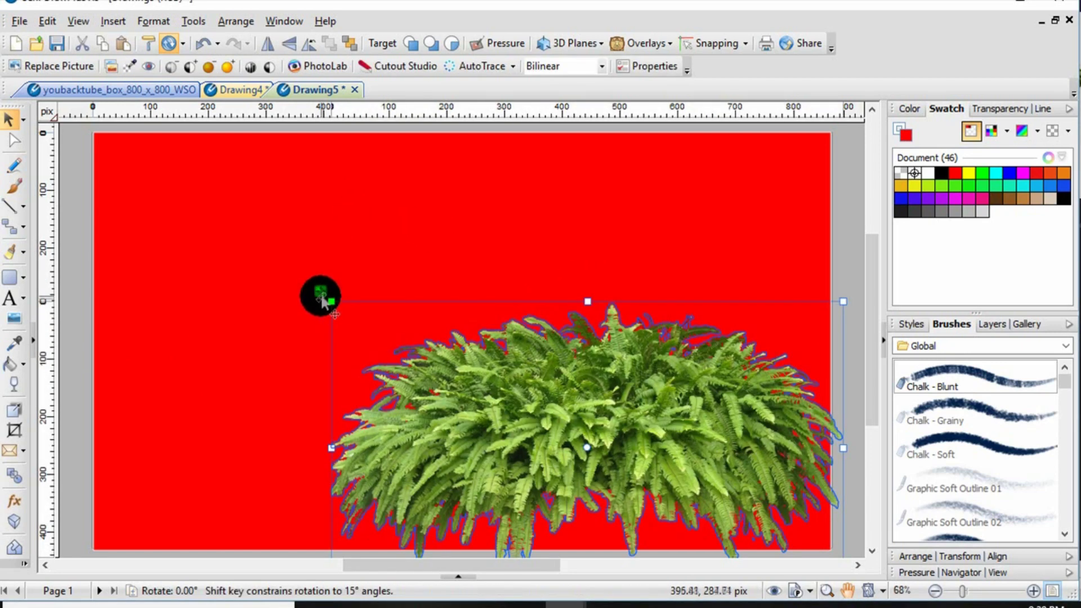
Move the fern picture up and slightly left so it fits within the page's lower-right area, and deselect it
drag(327, 298, 311, 257)
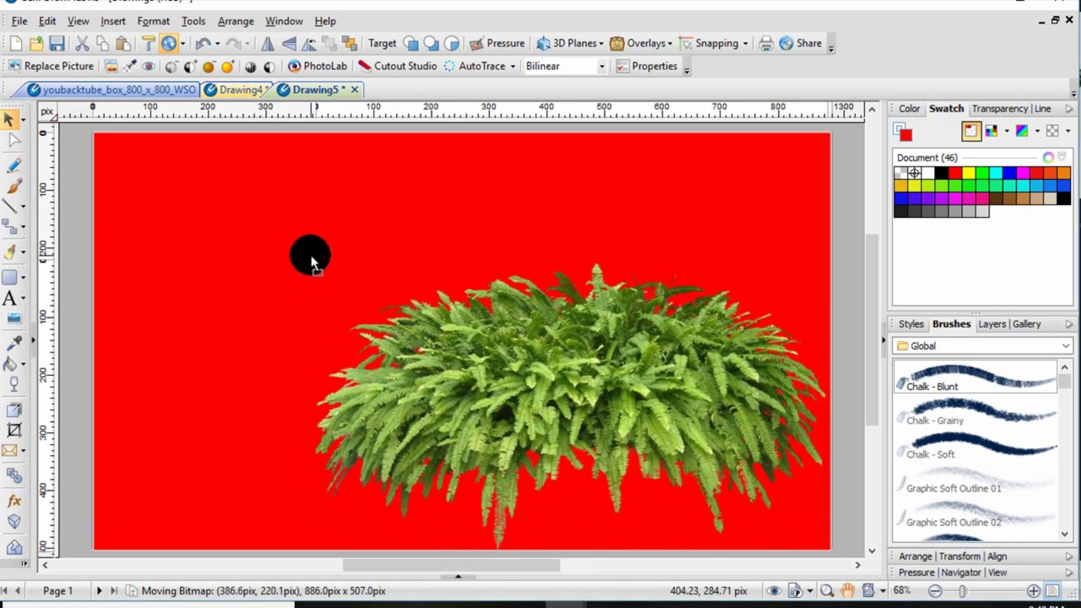
drag(311, 257, 310, 257)
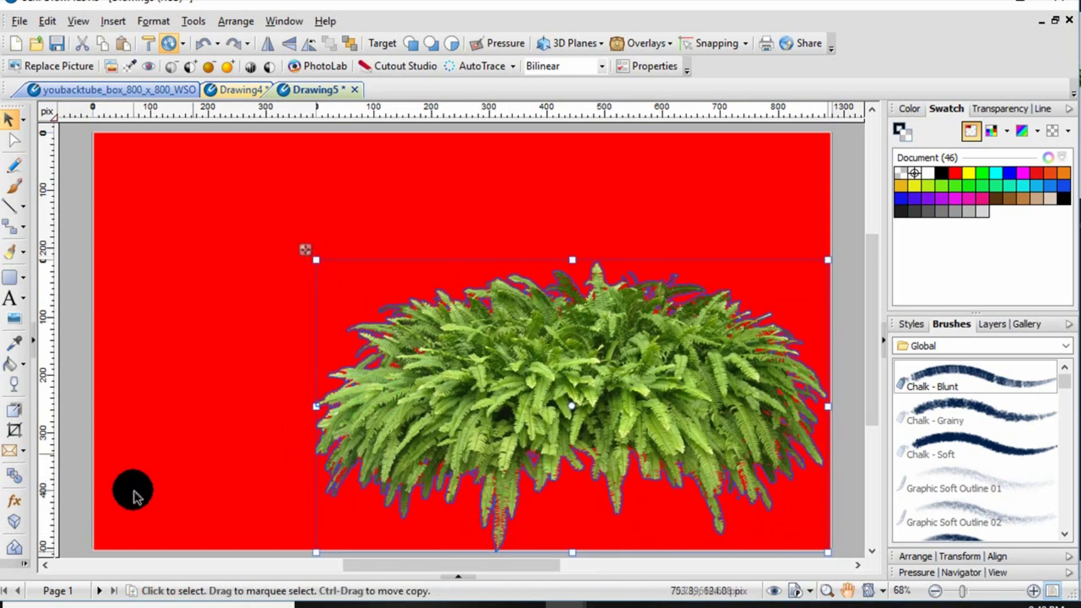
click(68, 423)
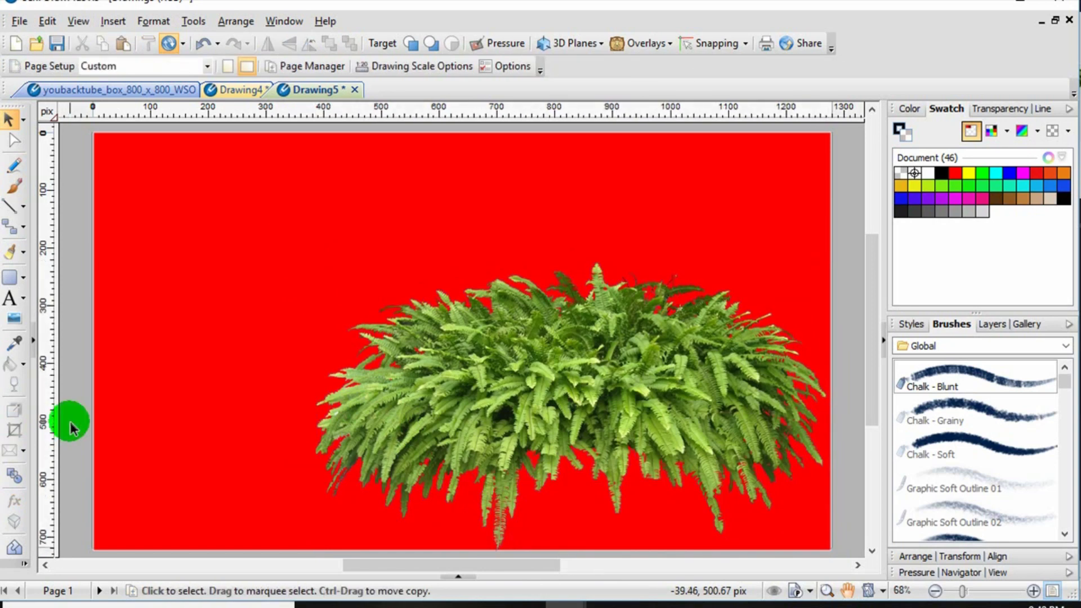
click(92, 260)
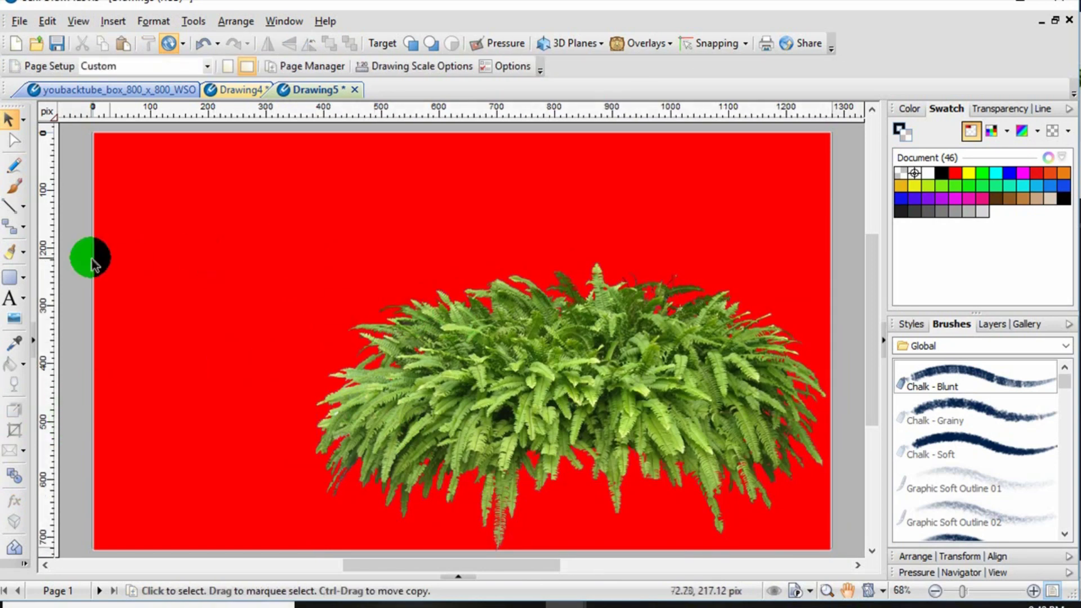
Add artistic text above the fern reading "Gardening Tips" with "For Newbies" on a second line
click(10, 300)
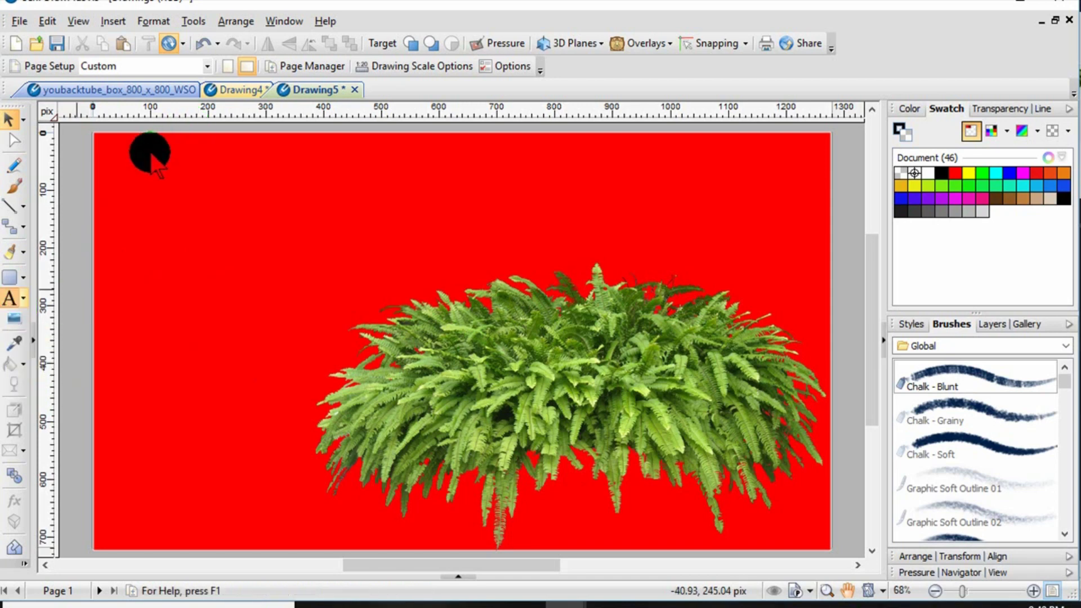
click(138, 151)
drag(137, 151, 192, 254)
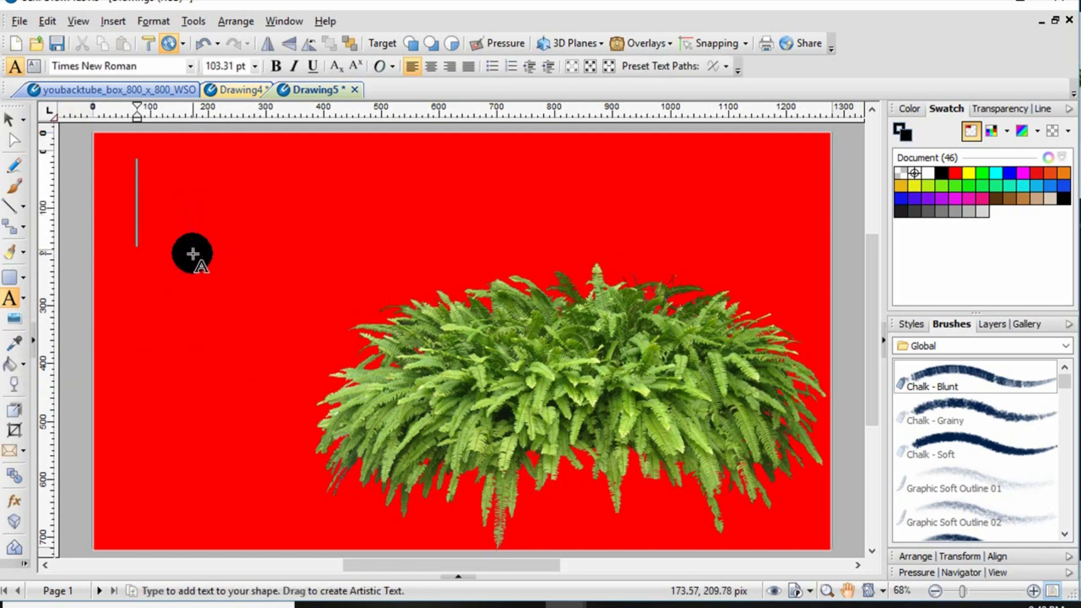
text(Garg)
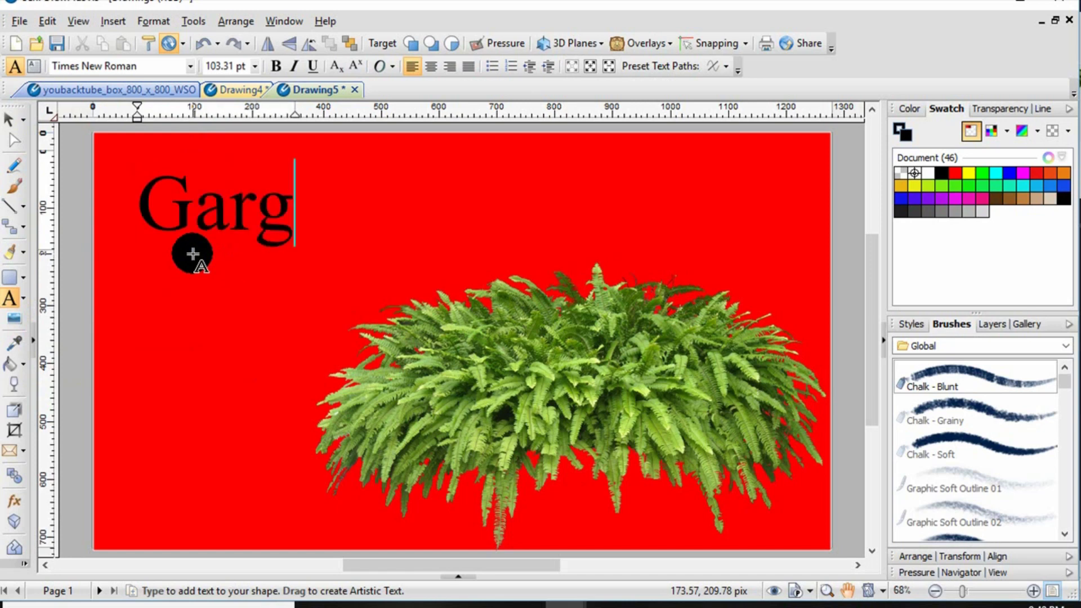
key(BackSpace)
text(den)
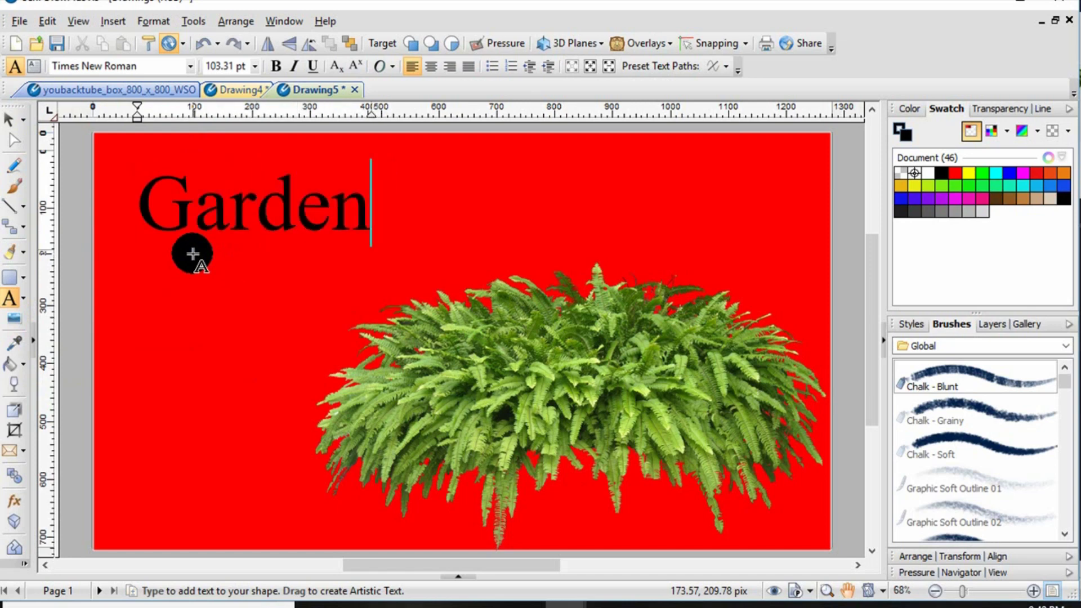
text(ting Tips)
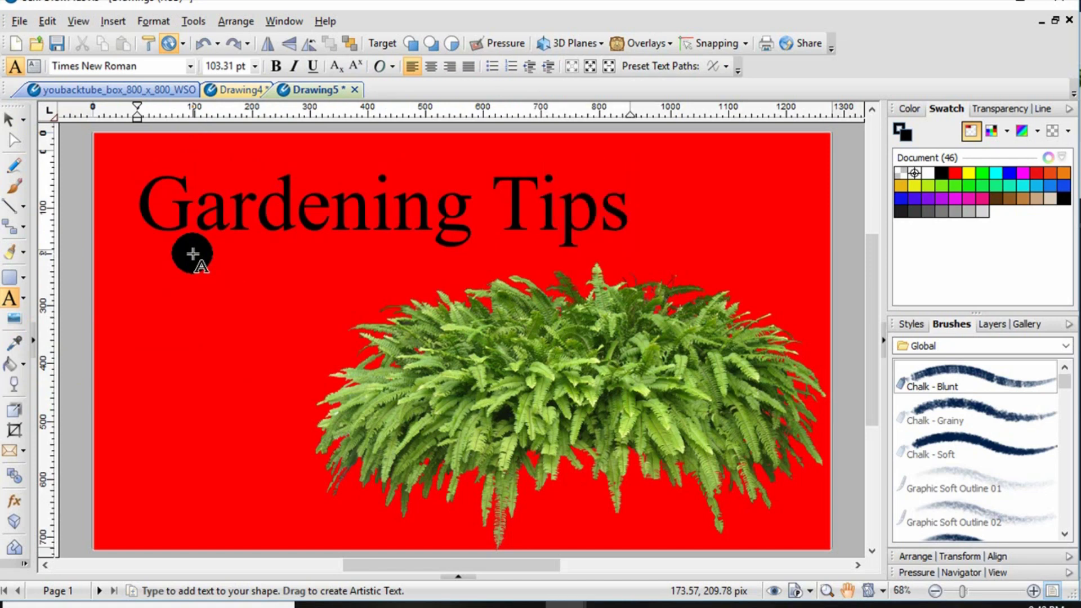
key(Return)
text(For Newbies)
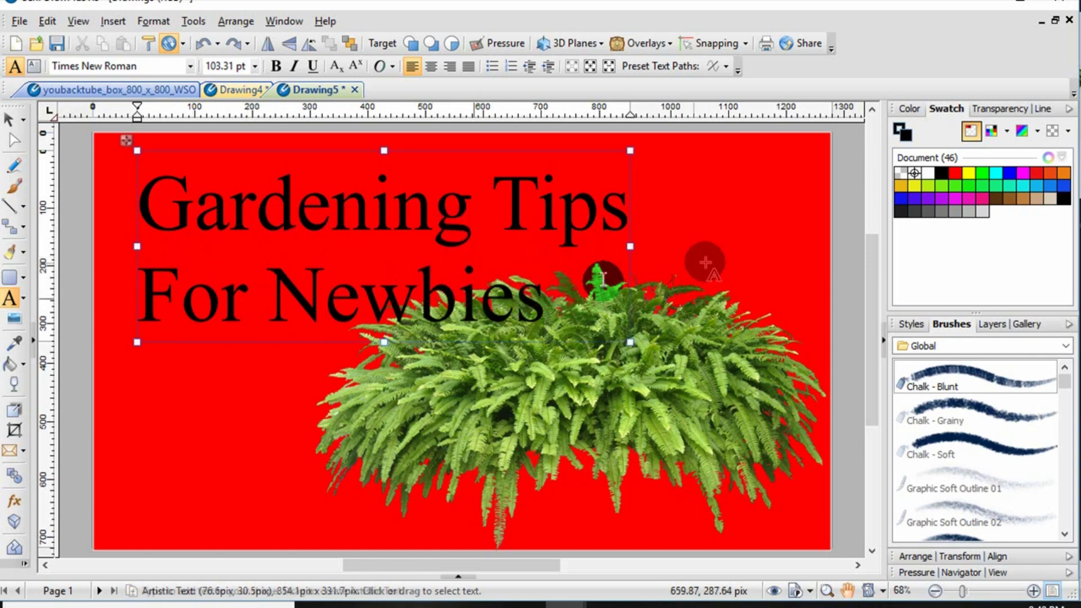
Move the title text closer to the page's upper-left corner, bringing the whole page back into view
drag(125, 145, 104, 383)
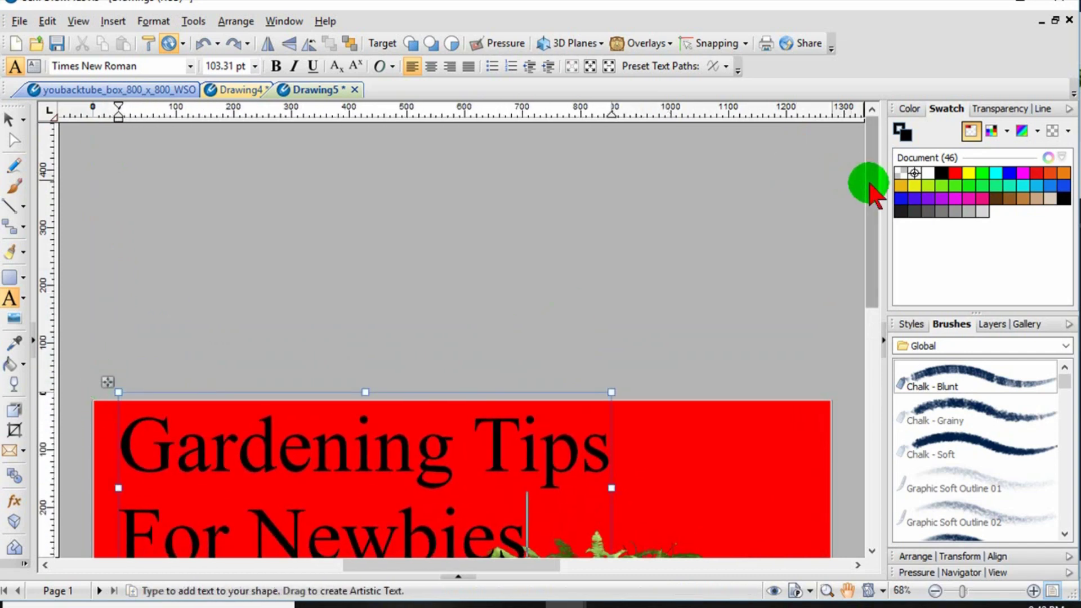
right_click(869, 234)
drag(869, 230, 892, 344)
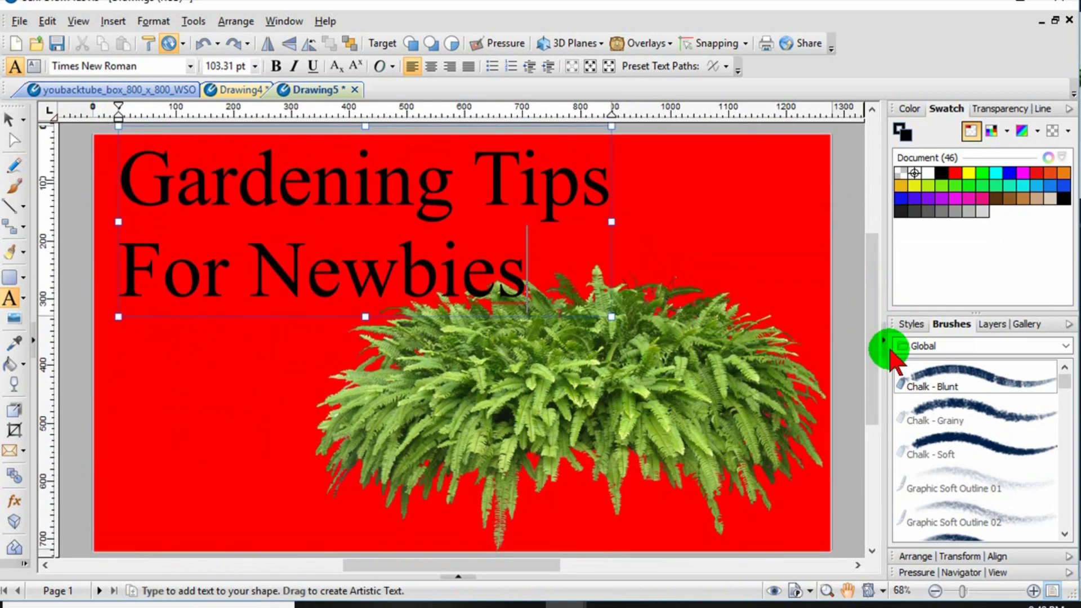
Shrink the title text block to about 807 × 277 pixels so that it mostly clears the fern
click(597, 375)
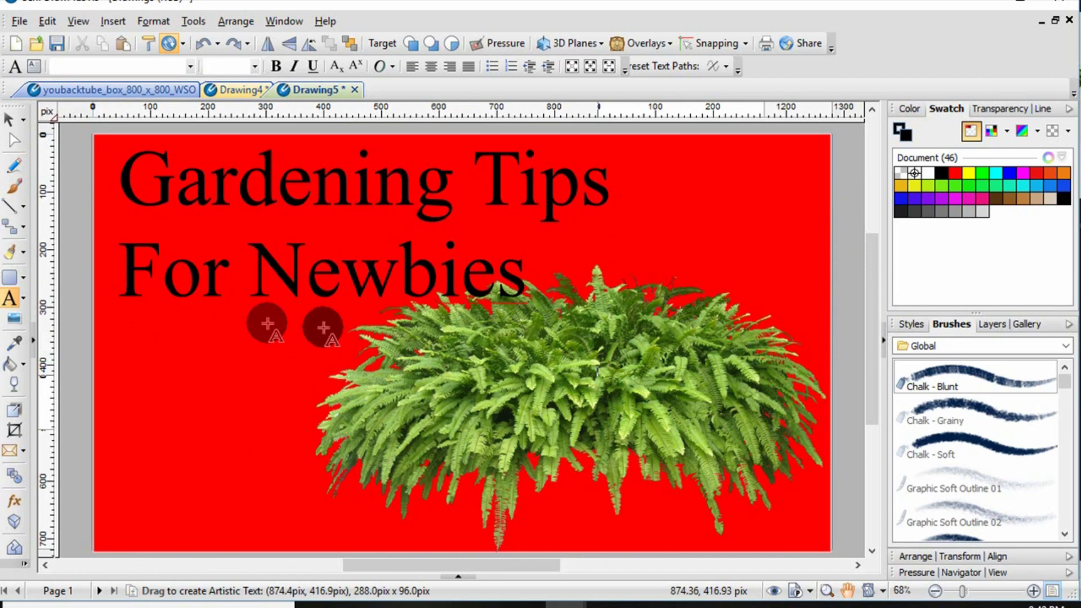
click(615, 311)
click(134, 272)
drag(612, 317, 595, 307)
drag(351, 307, 352, 286)
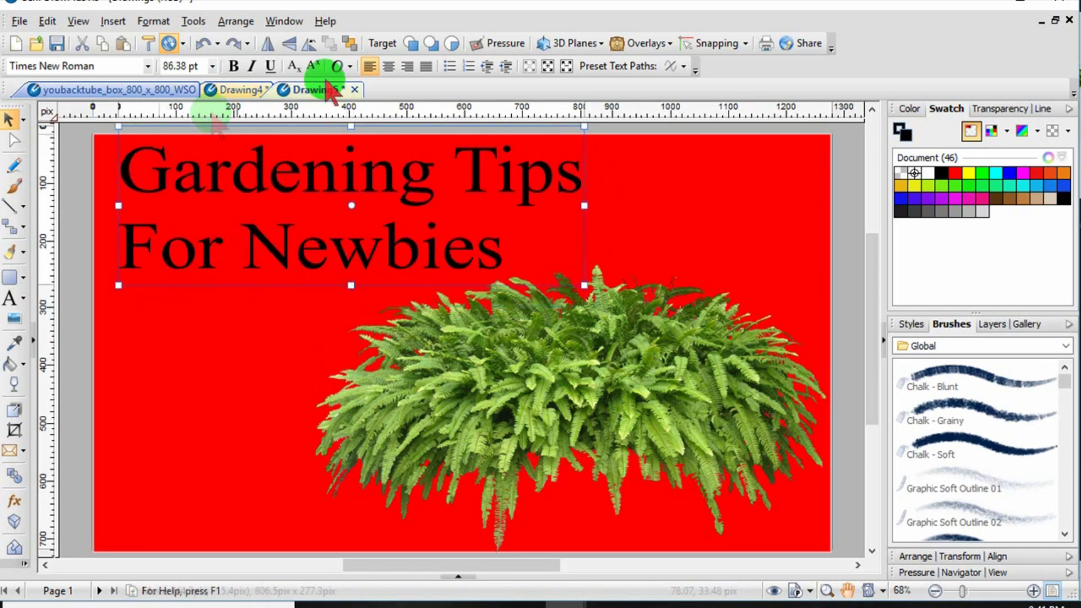
Make the title text bold and enlarge its block to 92.62 pt, extending it slightly toward the page's left side, and deselect it
click(234, 66)
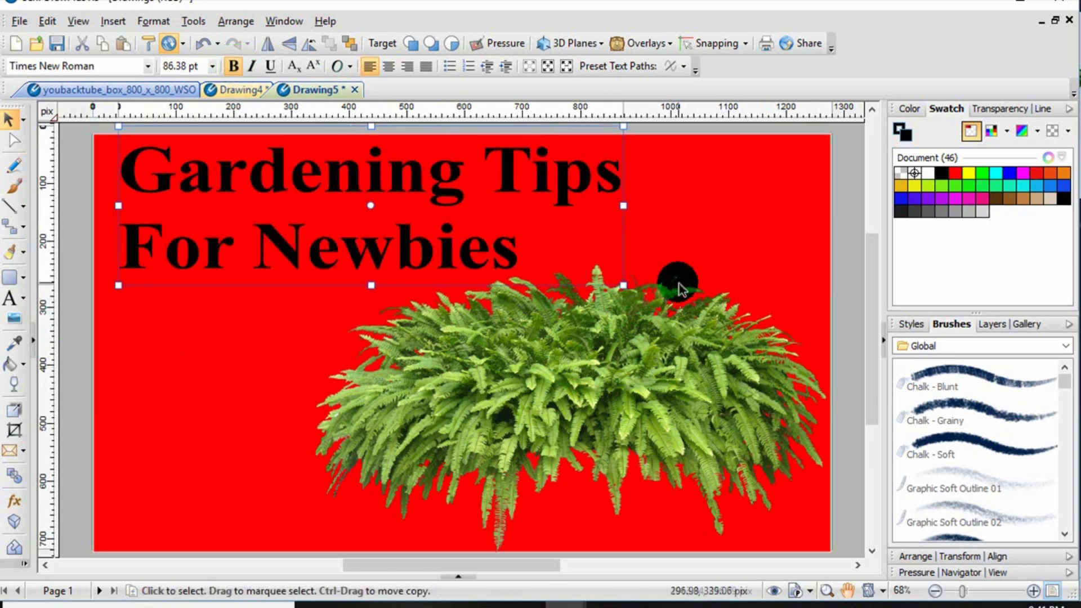
drag(624, 285, 644, 294)
mouse_move(116, 293)
mouse_down()
mouse_move(86, 304)
mouse_move(106, 294)
mouse_up()
drag(161, 258, 161, 258)
drag(161, 259, 161, 258)
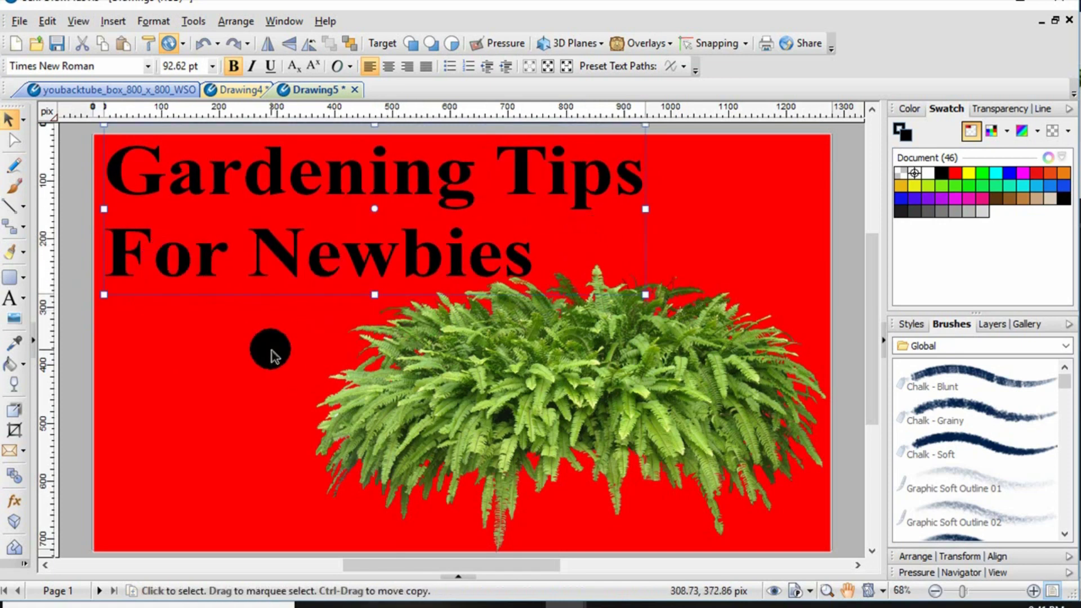
right_click(179, 429)
click(76, 419)
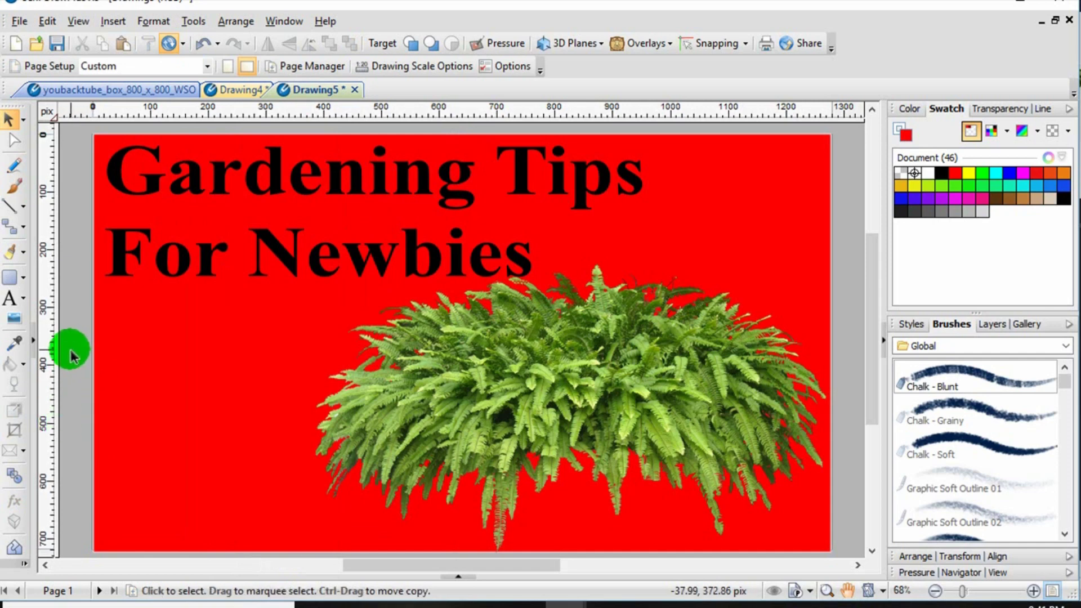
Draw a Quick Petal shape about 480 × 400 pixels in the page's lower-left area, below the title
click(23, 278)
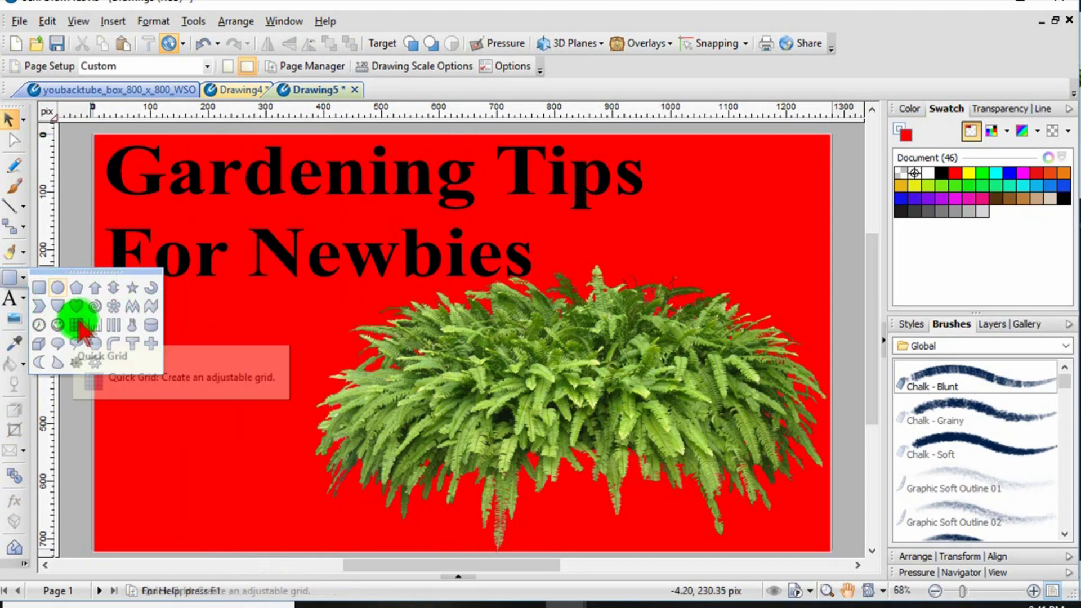
click(115, 307)
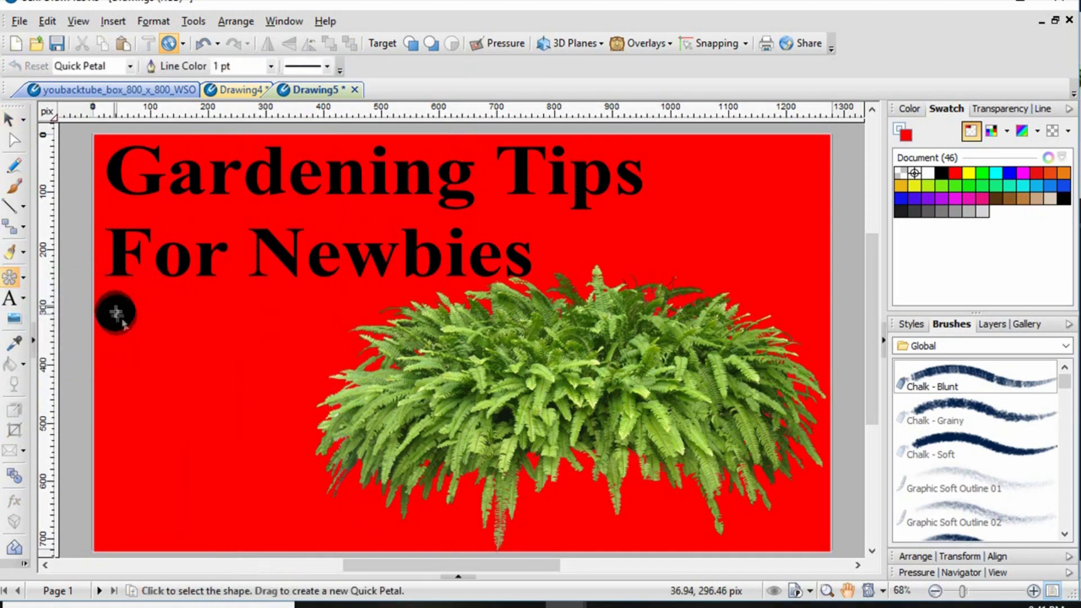
drag(102, 311, 377, 541)
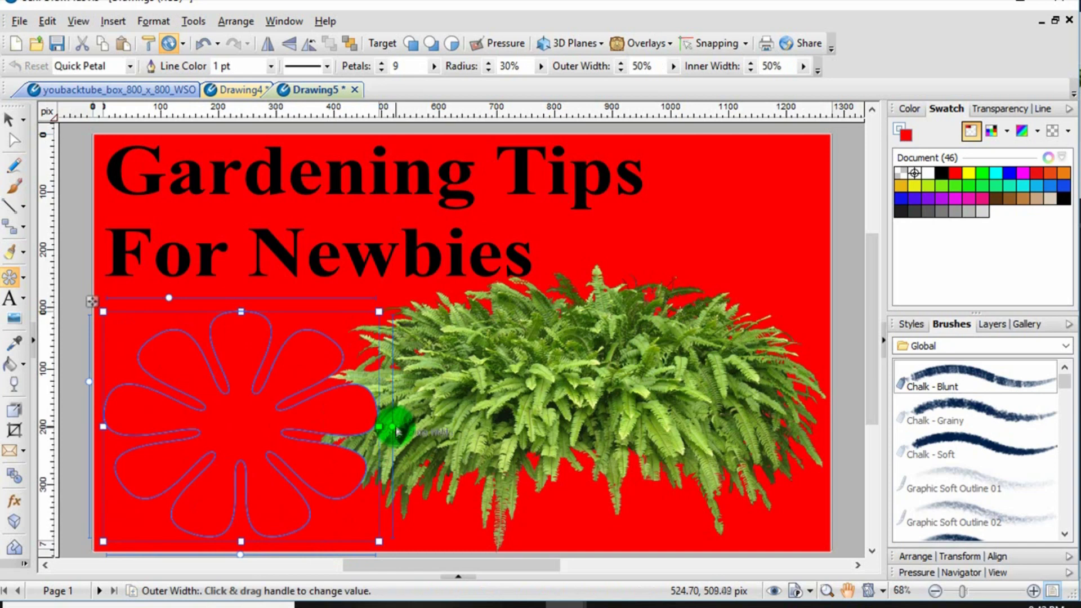
Adjust the petal shape to 11 petals with an outer width of 55%
drag(395, 431, 379, 541)
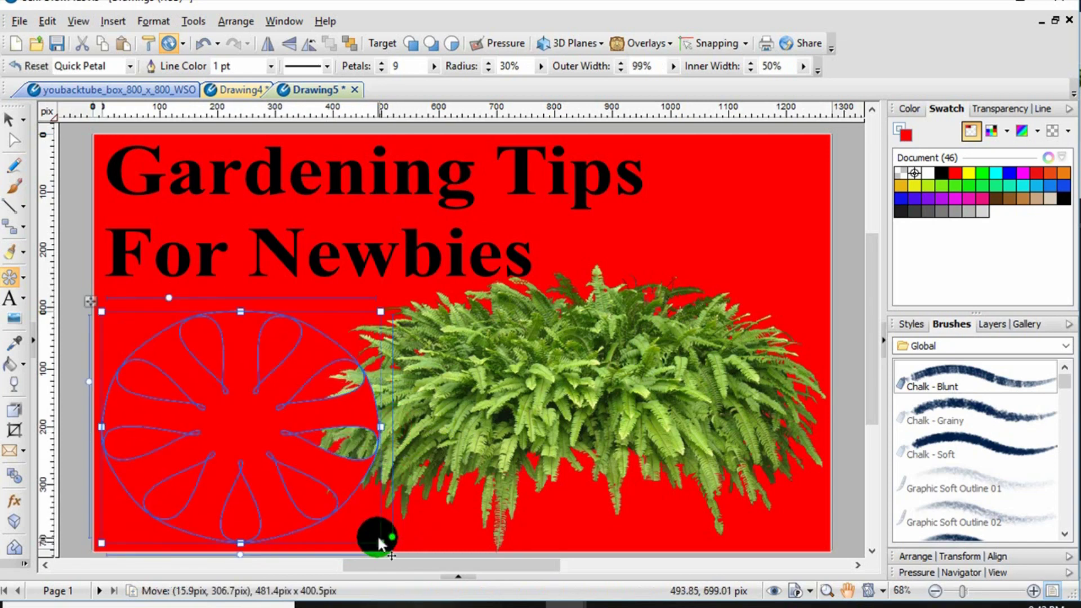
click(393, 517)
right_click(394, 520)
click(335, 477)
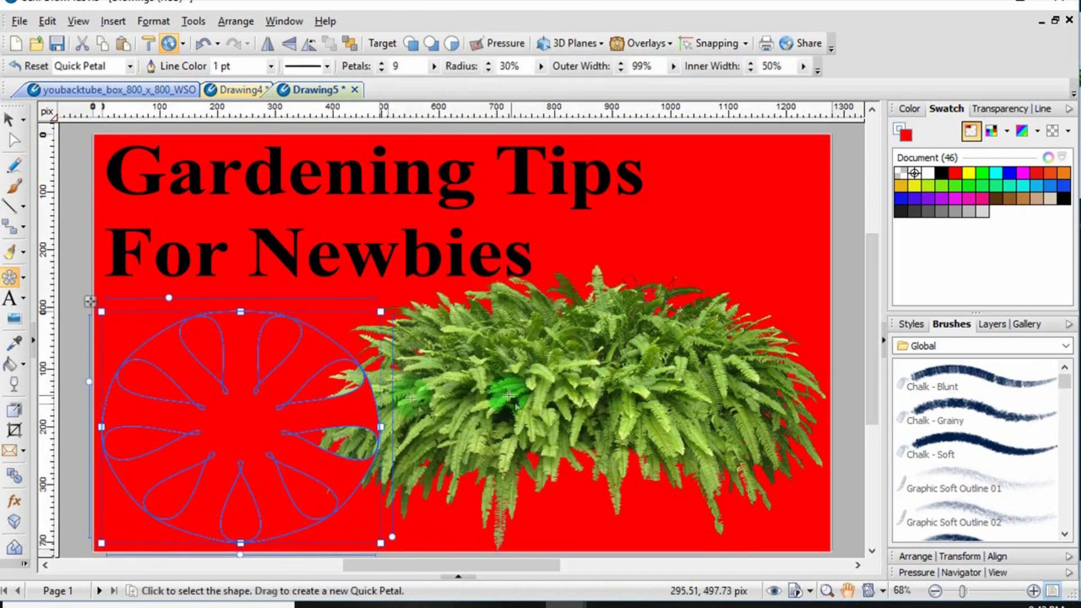
mouse_move(169, 300)
mouse_down()
mouse_move(239, 298)
mouse_move(186, 304)
mouse_up()
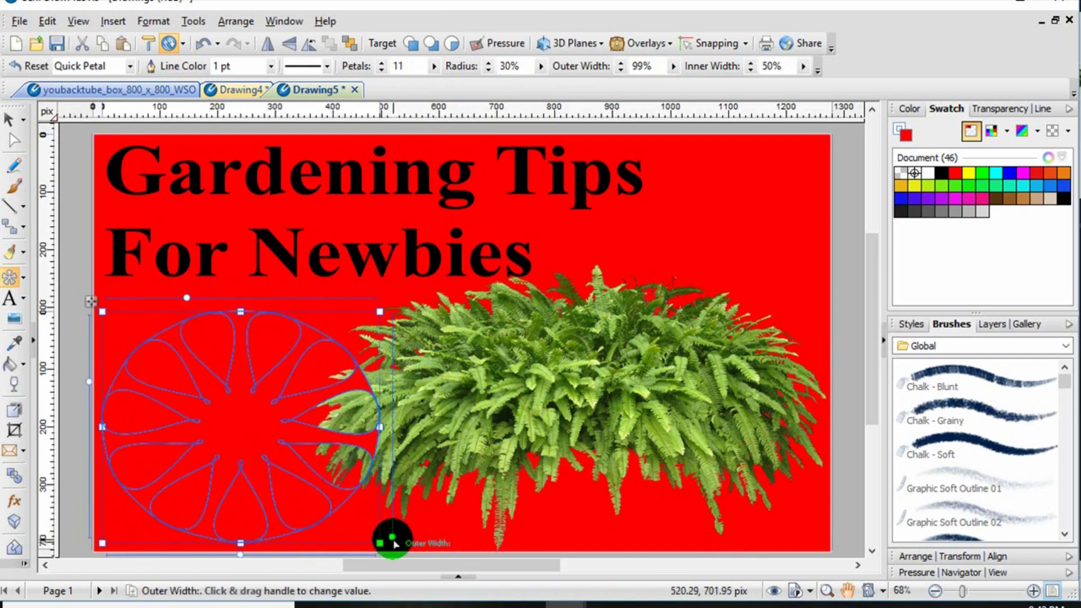
drag(392, 538, 417, 442)
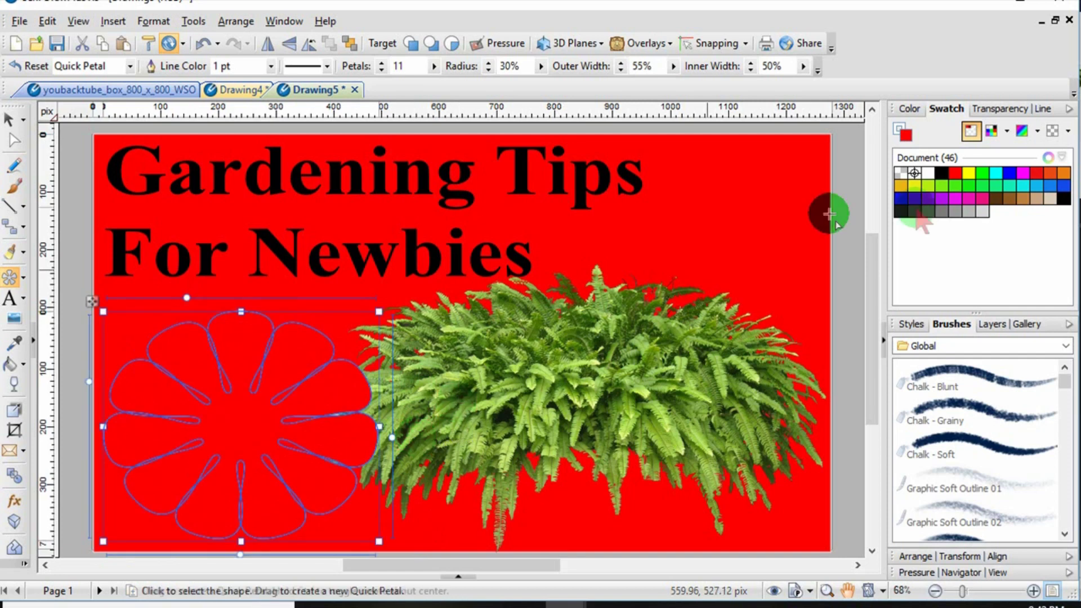
Fill the petal shape with yellow and give it a blue outline 5 pt thick
right_click(973, 174)
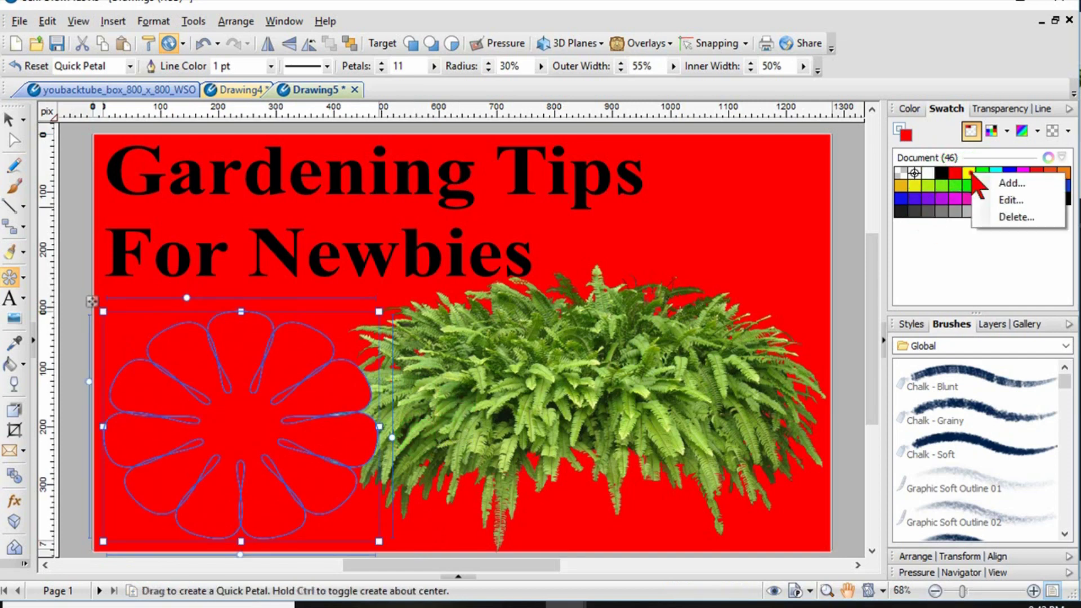
click(968, 174)
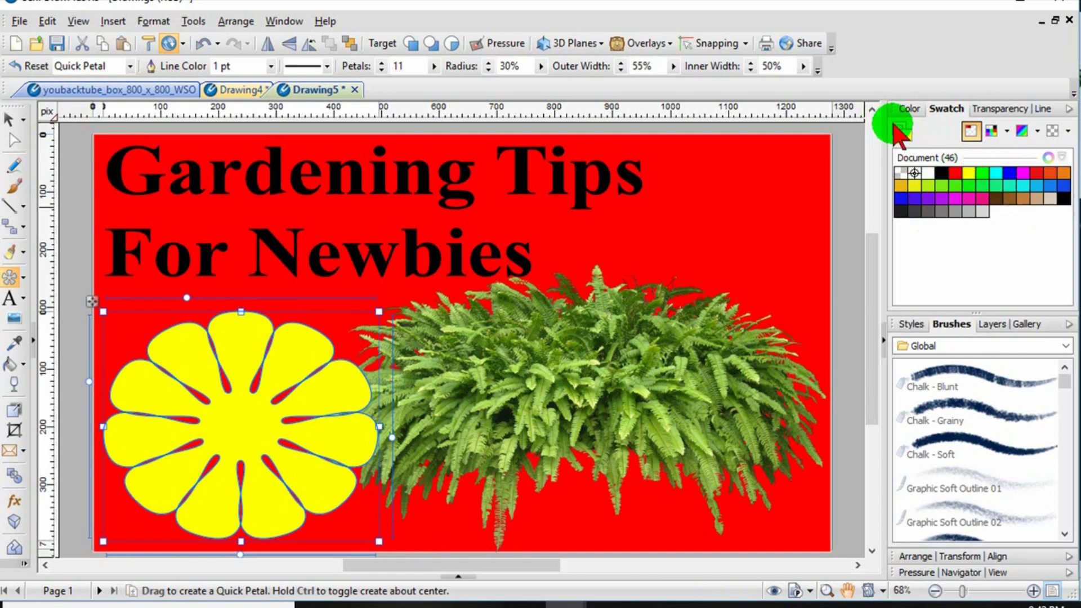
click(1011, 173)
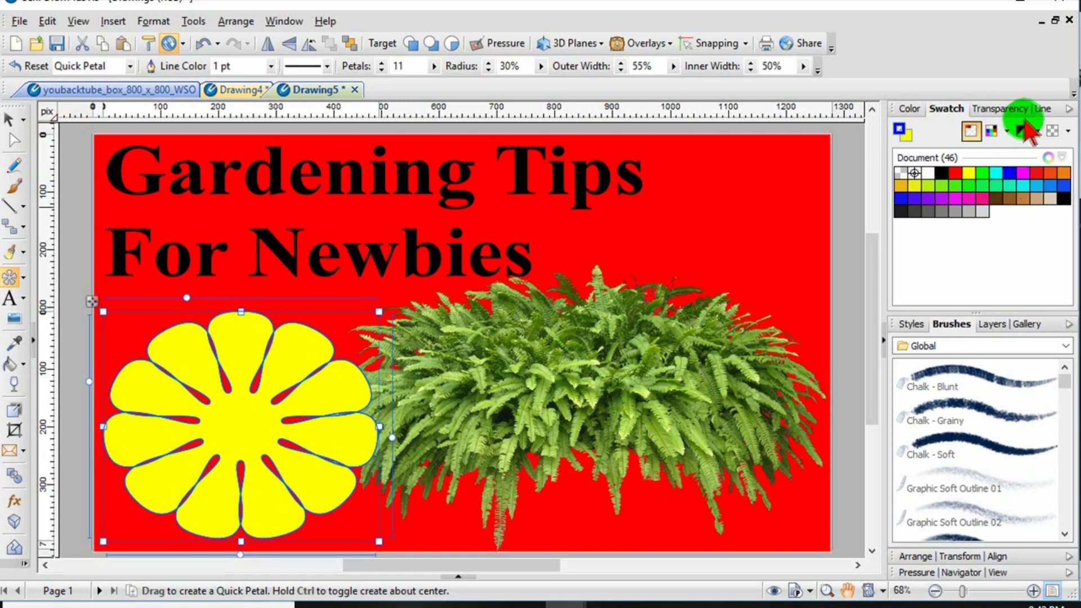
click(1045, 111)
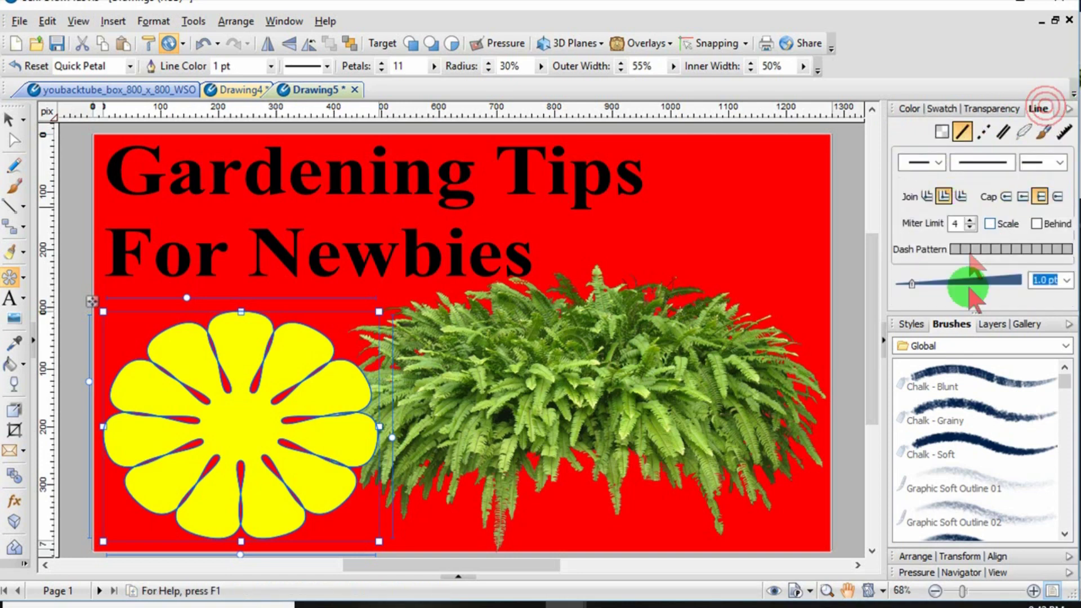
drag(911, 283, 937, 290)
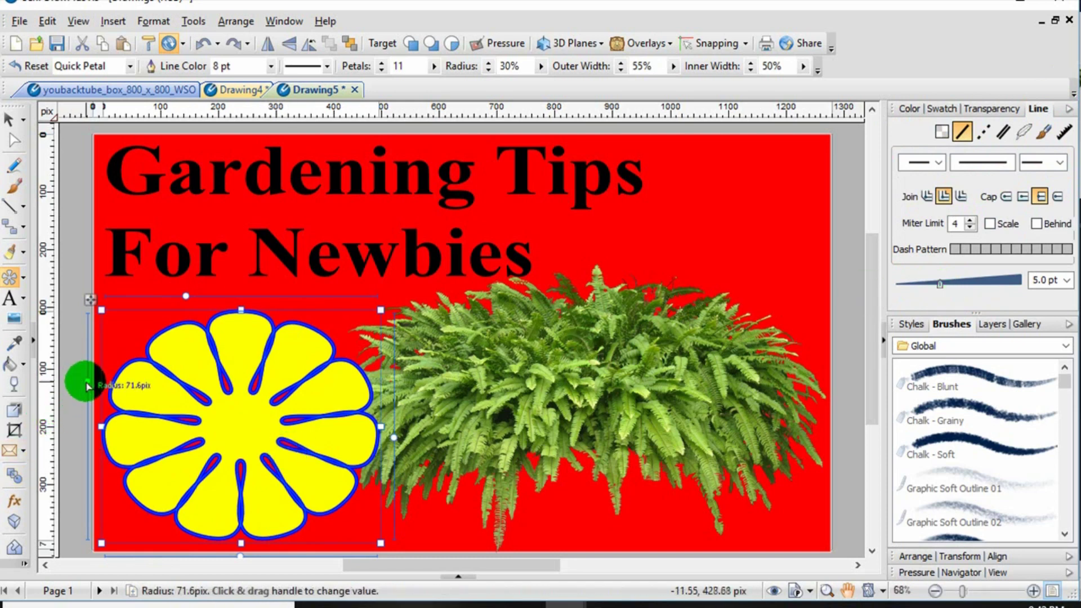
Increase the petal shape's radius to 88% so it becomes a nearly solid badge, and deselect it
drag(87, 384, 129, 516)
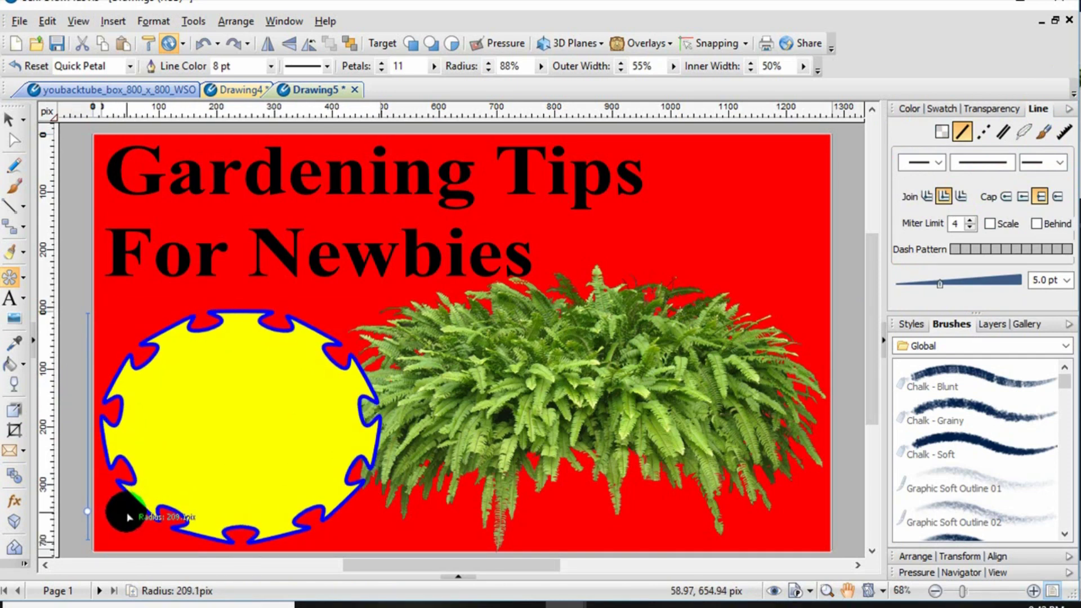
drag(128, 516, 129, 517)
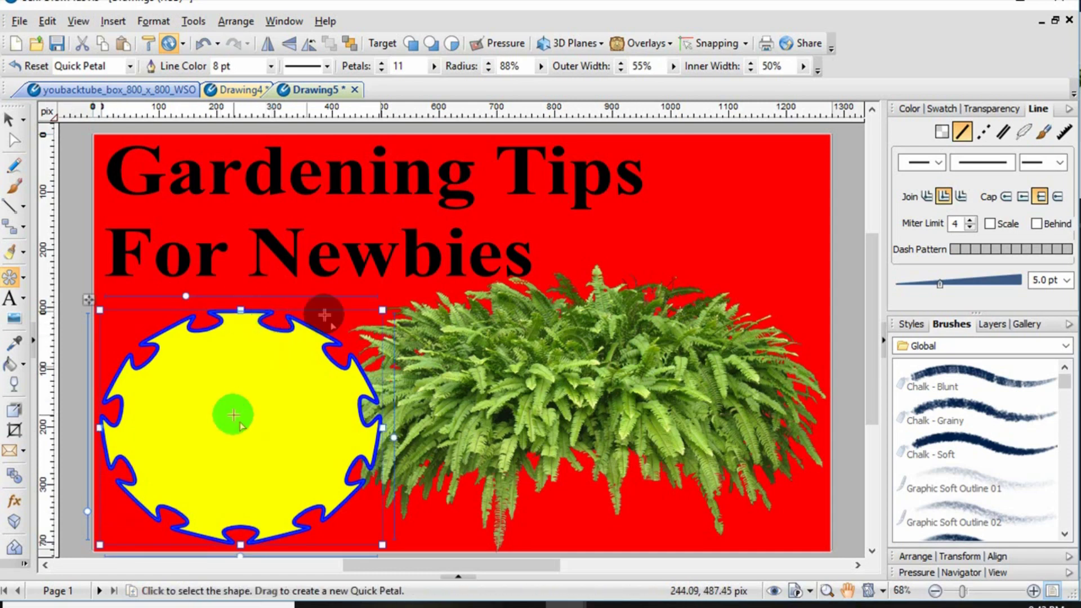
click(193, 372)
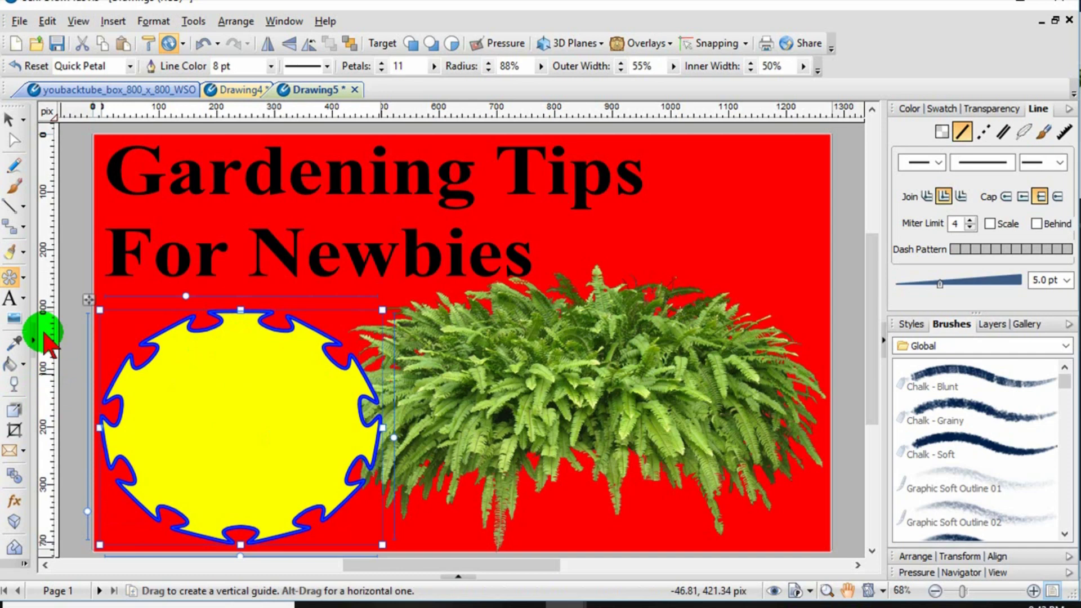
click(8, 120)
click(72, 281)
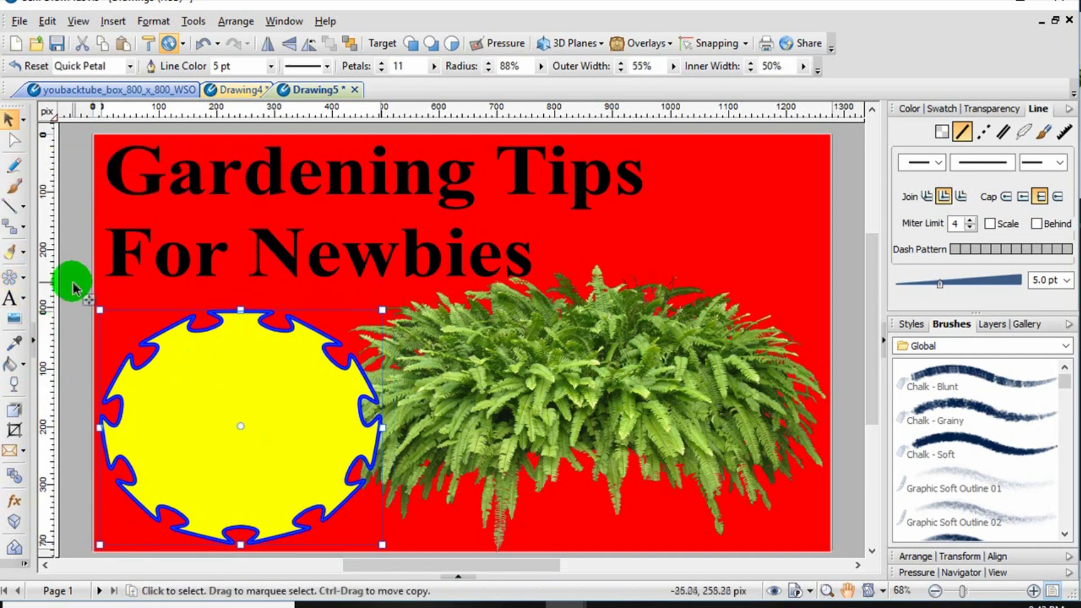
click(149, 433)
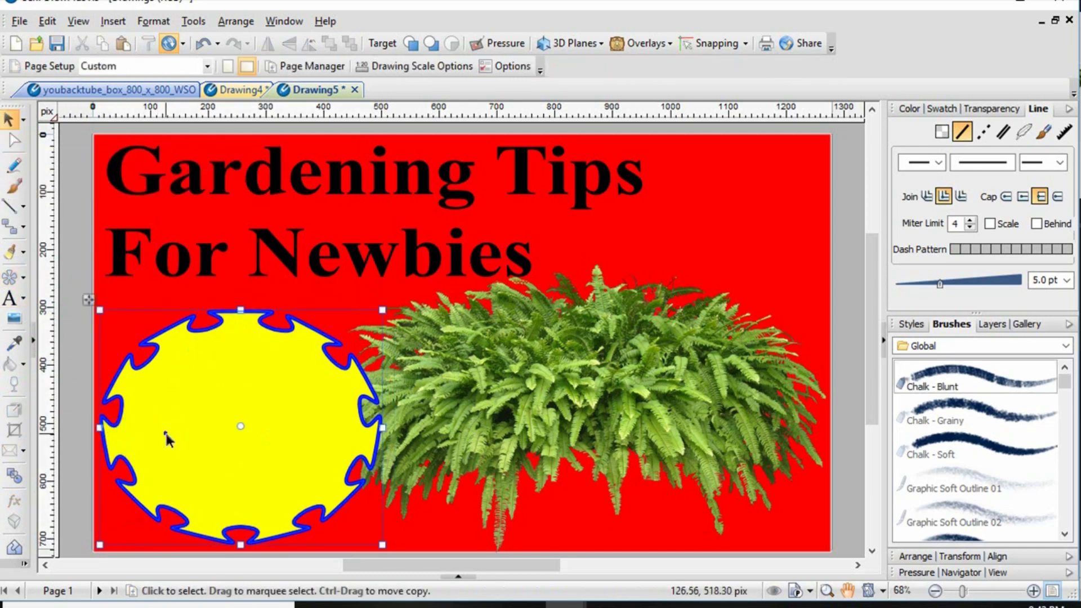
click(164, 434)
right_click(162, 438)
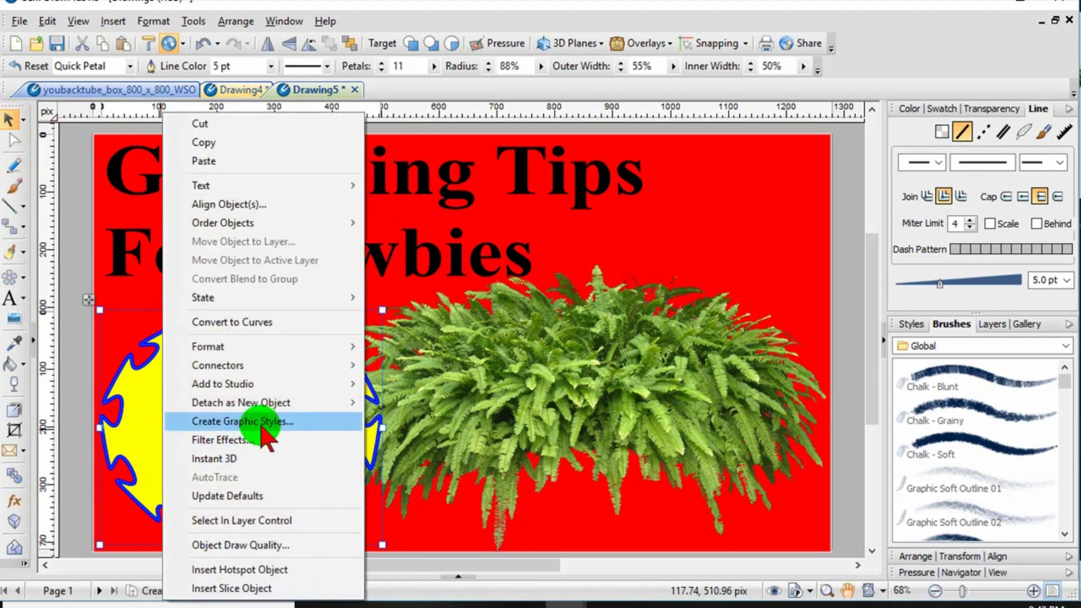
click(140, 410)
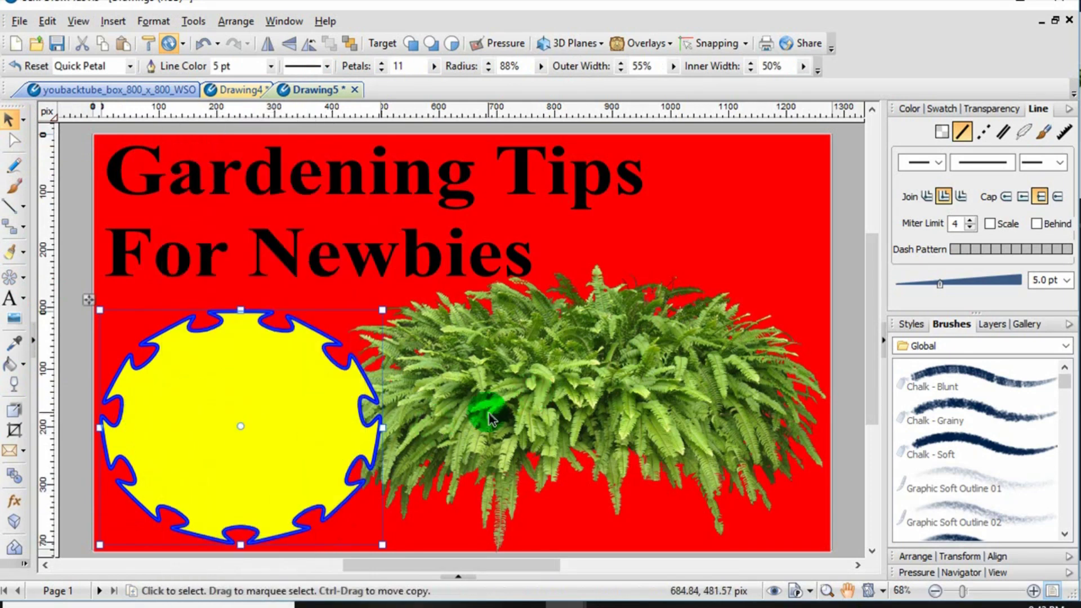
Bring the fern picture in front of the yellow badge and nudge it slightly right and down
click(556, 391)
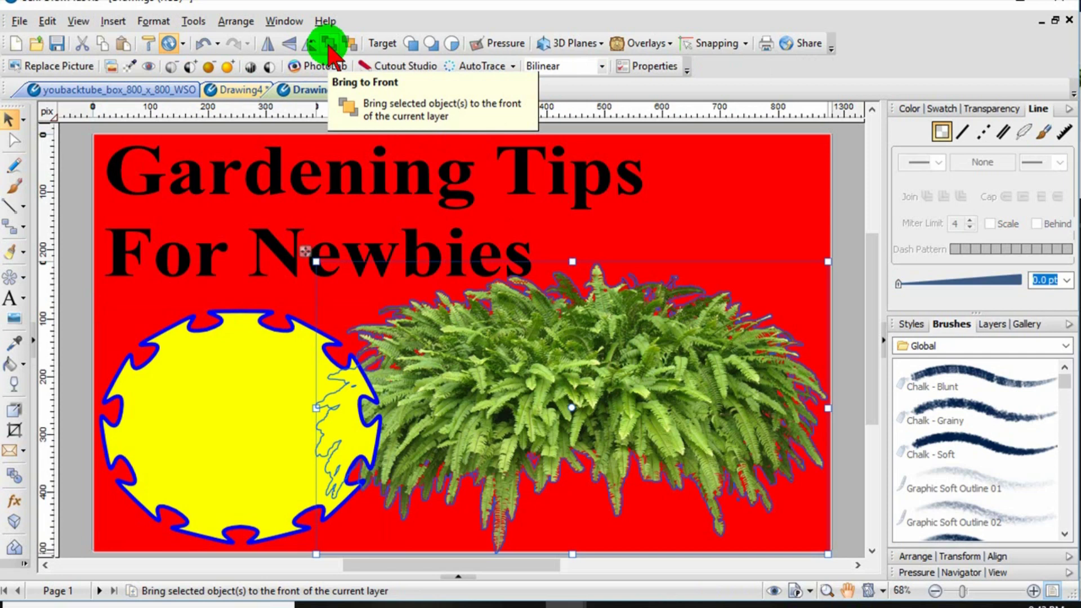
click(328, 48)
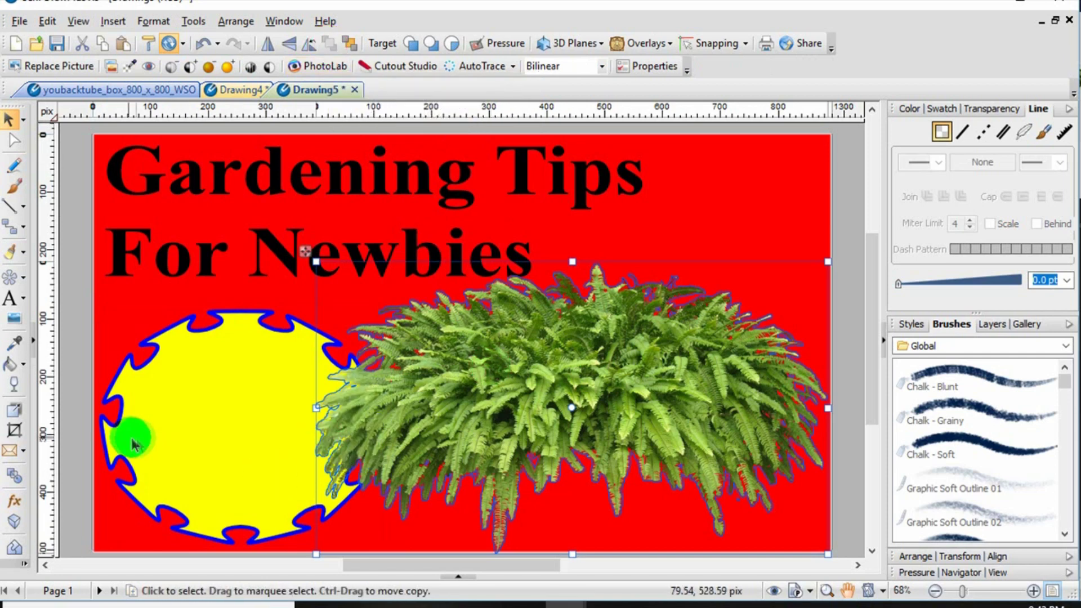
click(75, 442)
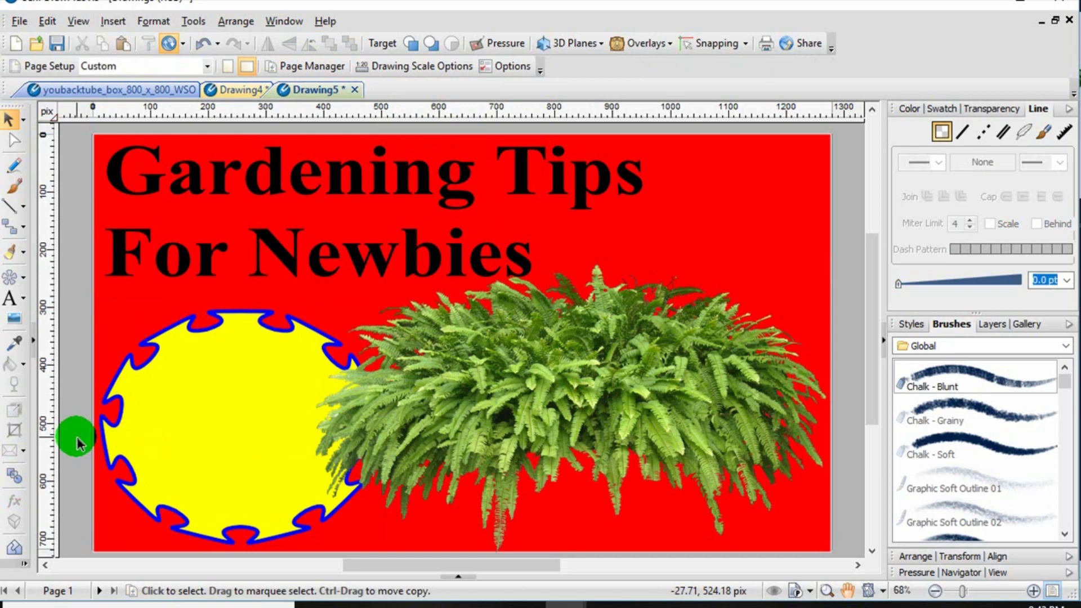
click(557, 430)
drag(552, 411, 557, 416)
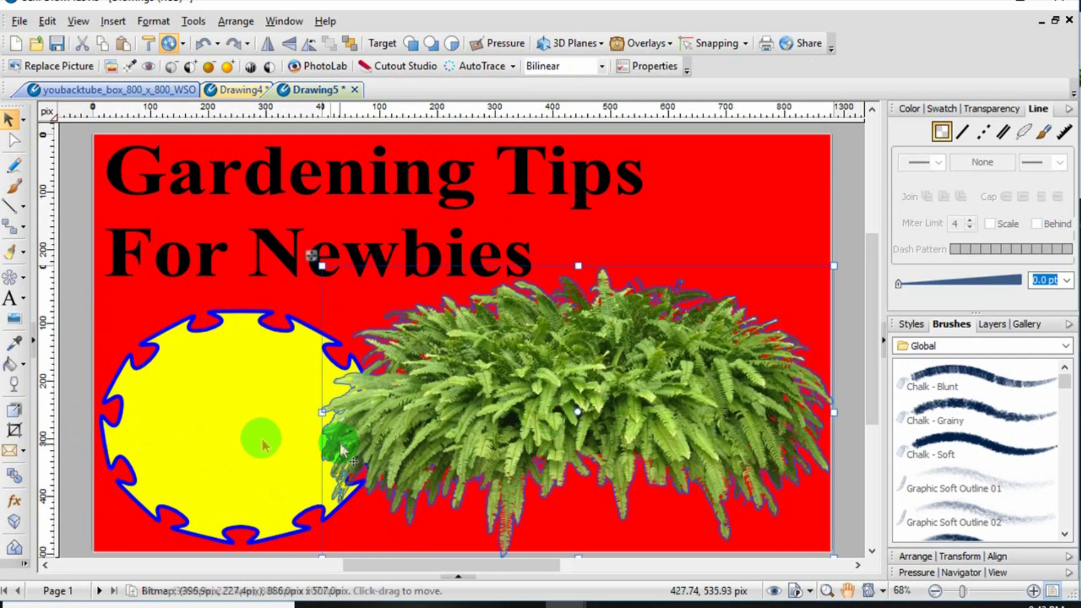
Resize the yellow badge so it reaches up to just below the title and tucks behind the fern's left edge, and deselect it
click(187, 409)
drag(385, 430, 363, 424)
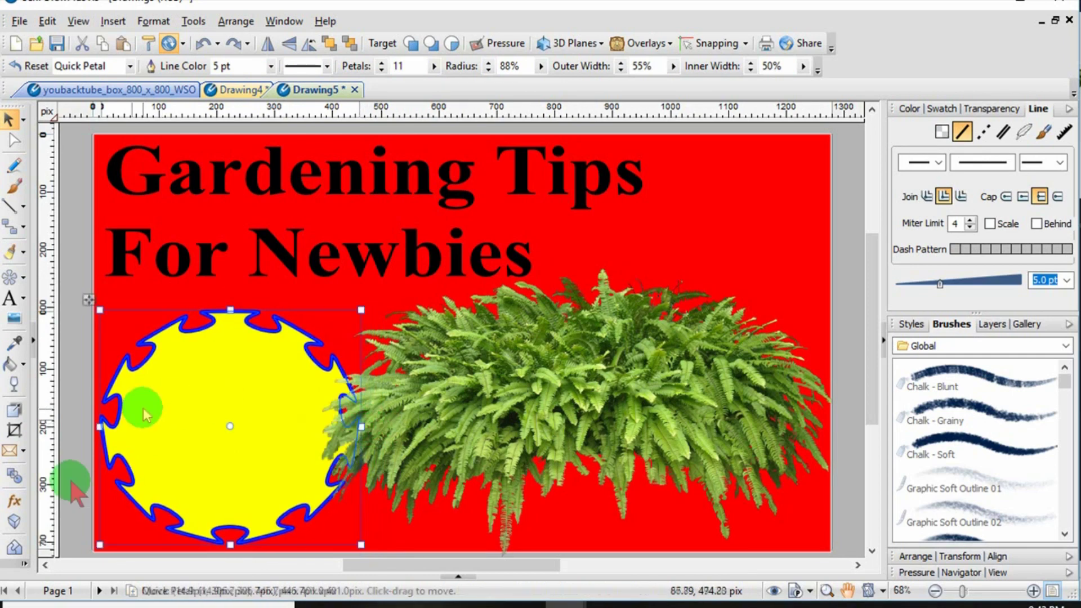
click(67, 438)
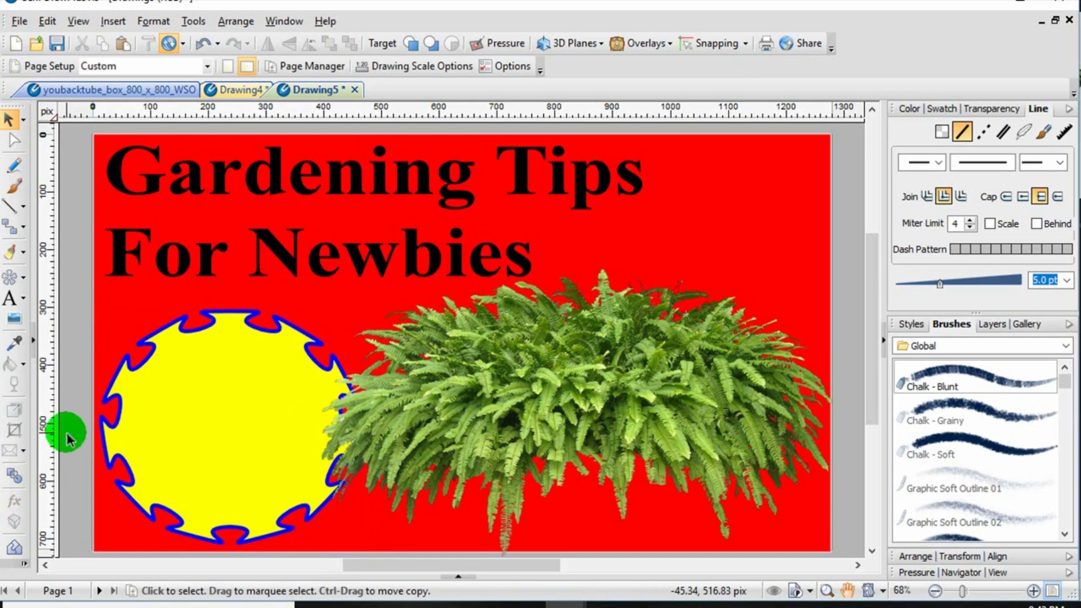
click(217, 362)
drag(361, 309, 388, 284)
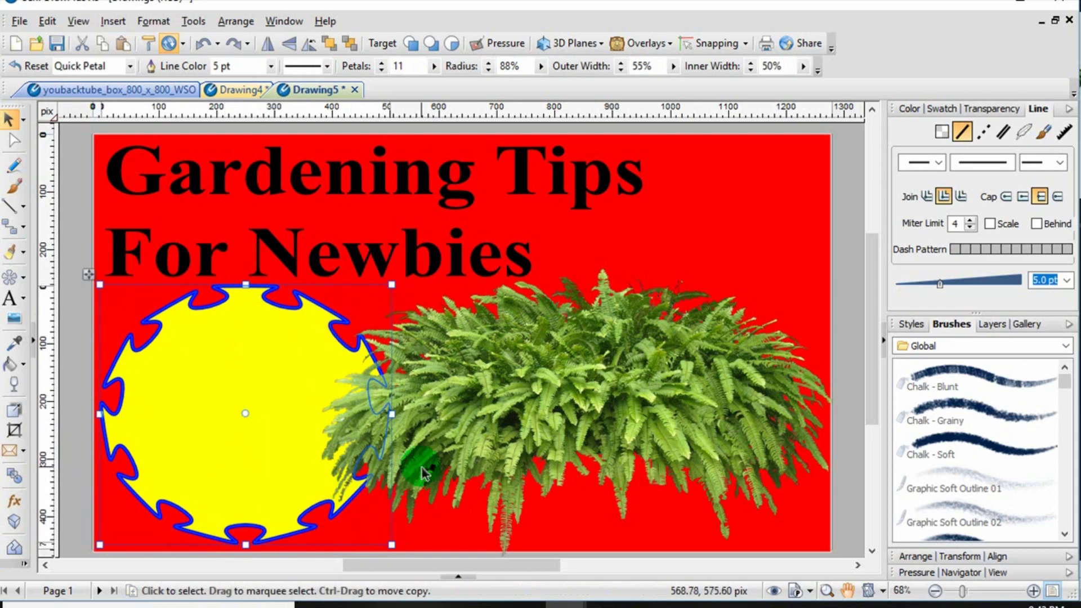
click(68, 345)
Add artistic text on the yellow badge reading "Ten Tips", "To Get", "Started" and "Today !" on four lines, and select the text block
click(17, 300)
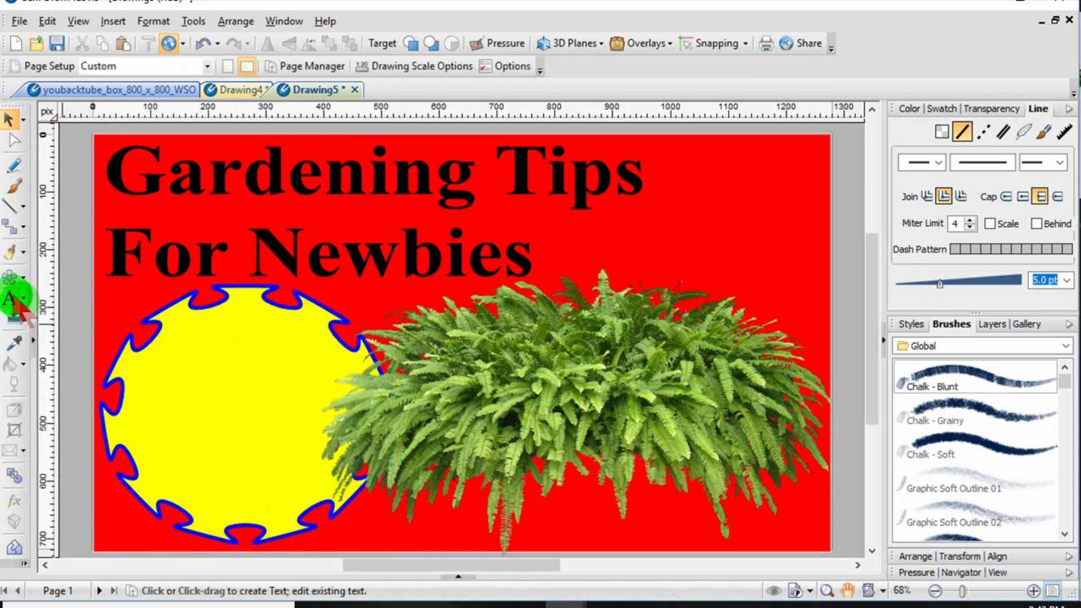
drag(178, 333, 195, 366)
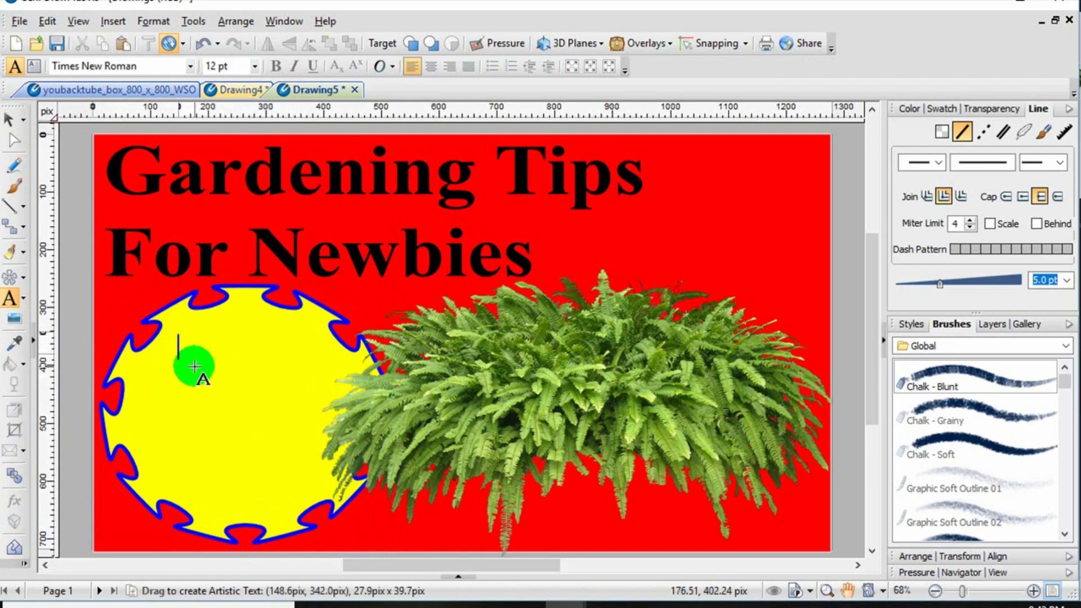
text(Ten)
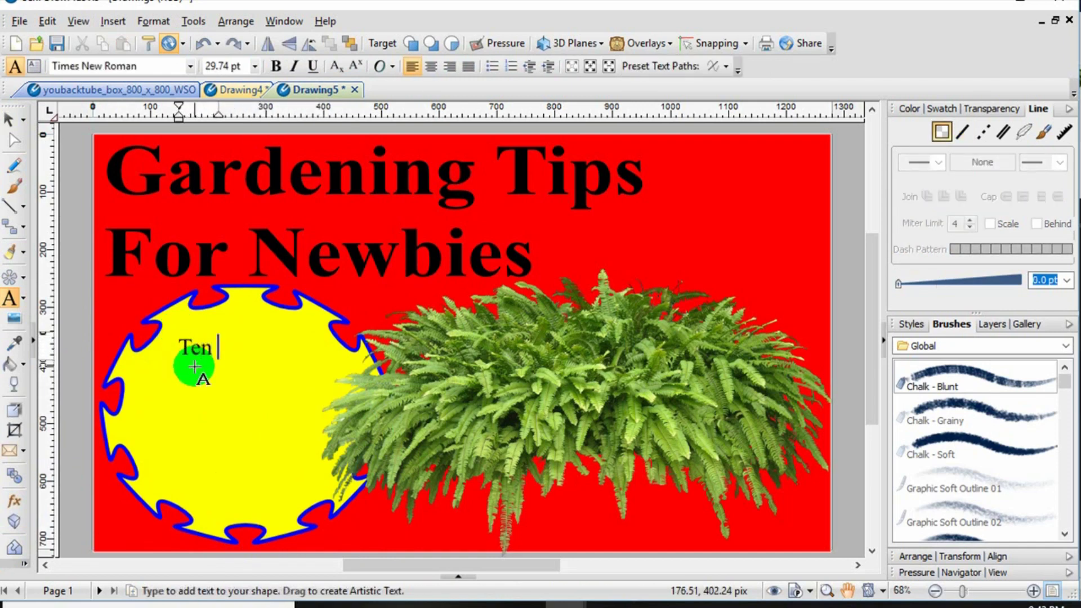
text( Tips)
key(Return)
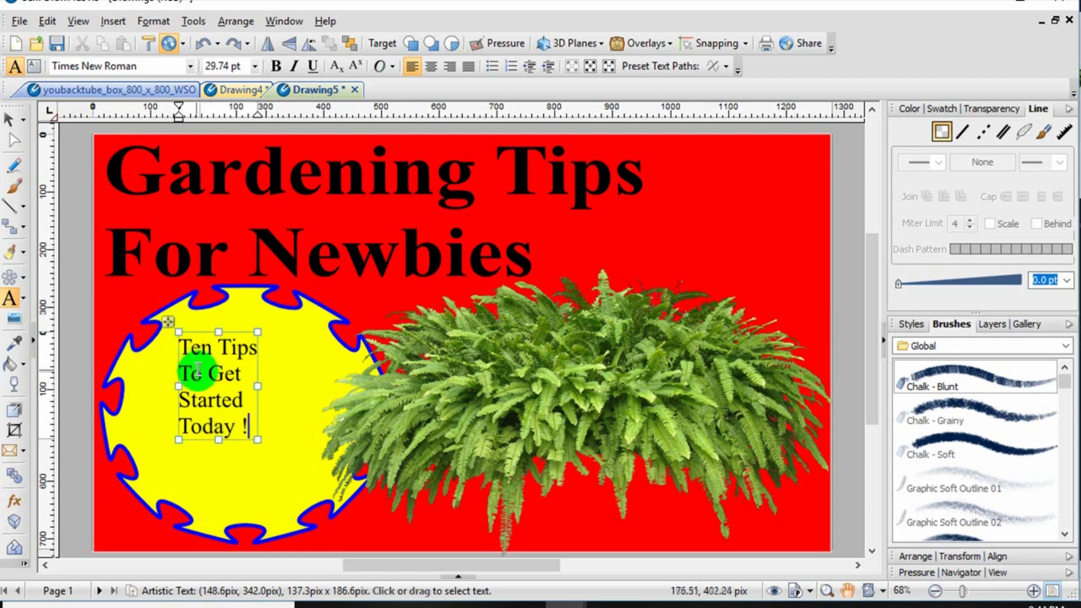
click(171, 326)
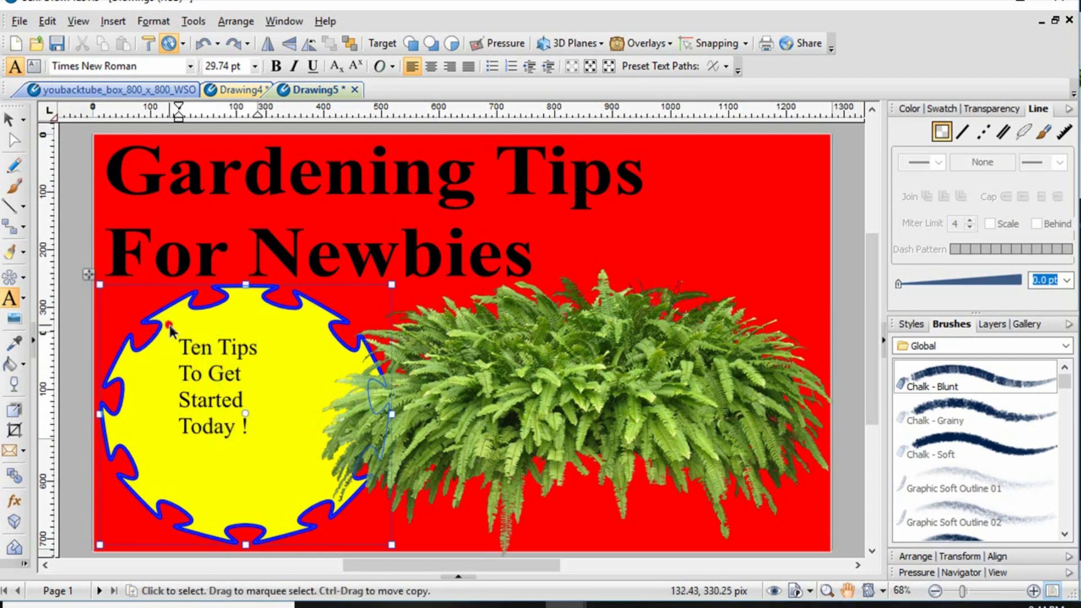
click(190, 349)
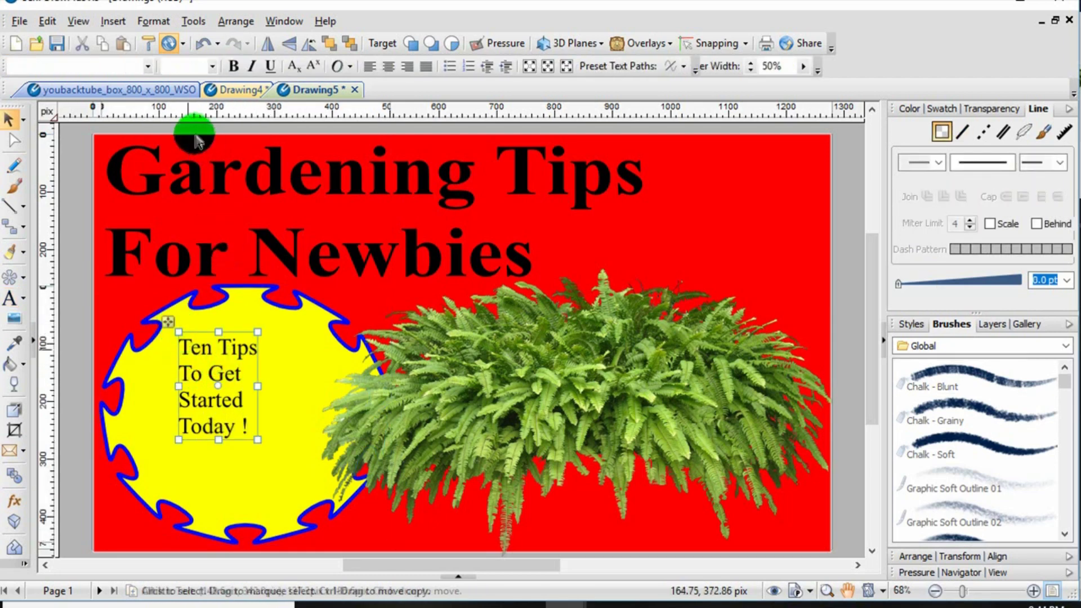
Make the badge text bold and centred, enlarge it to about 53 pt to fill the yellow badge, and deselect it
click(21, 139)
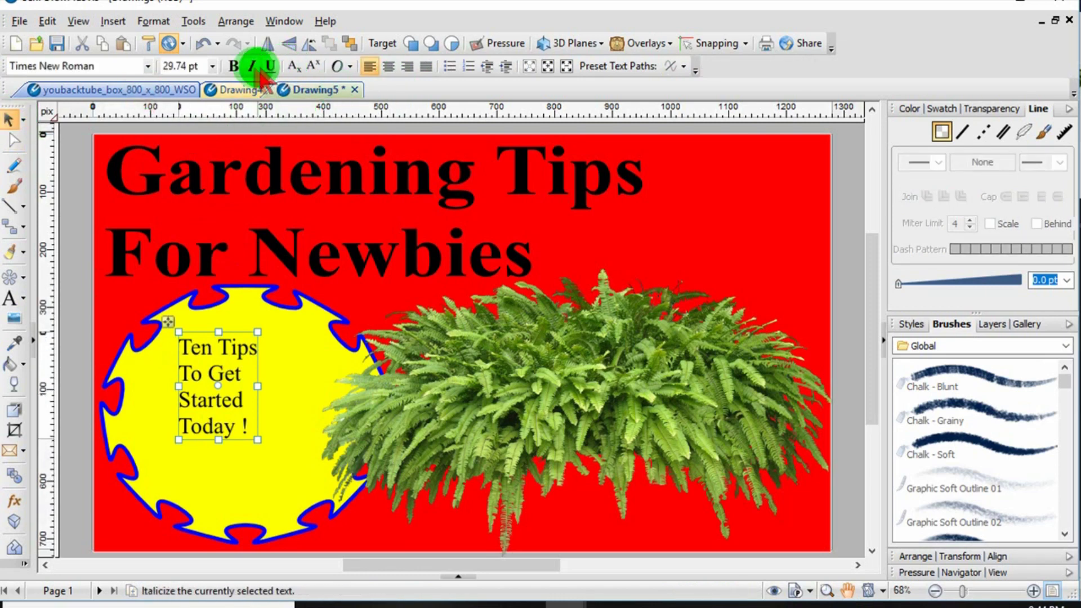
click(234, 66)
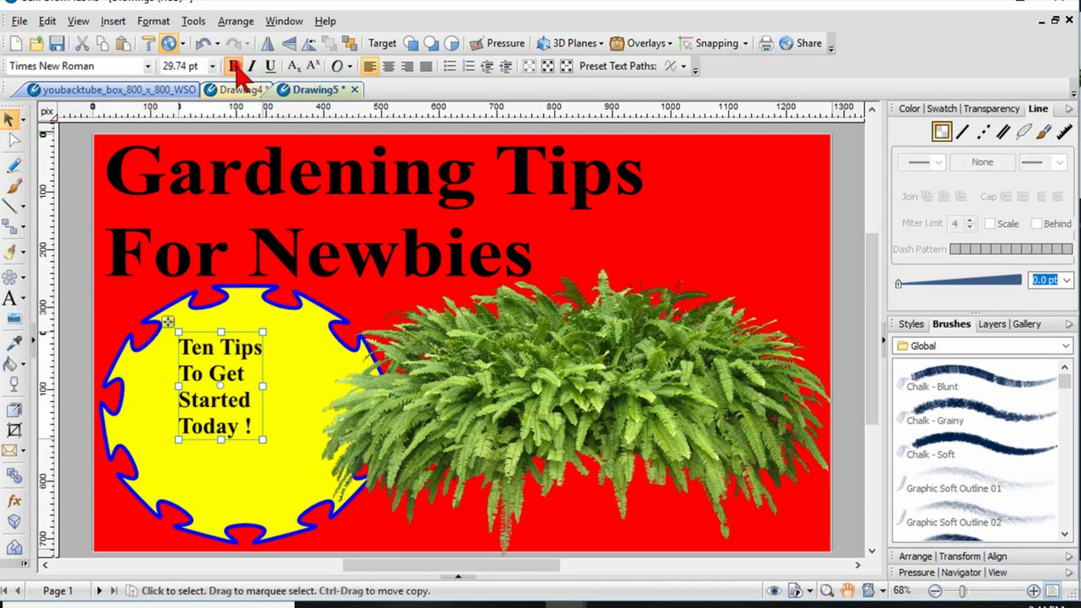
click(389, 66)
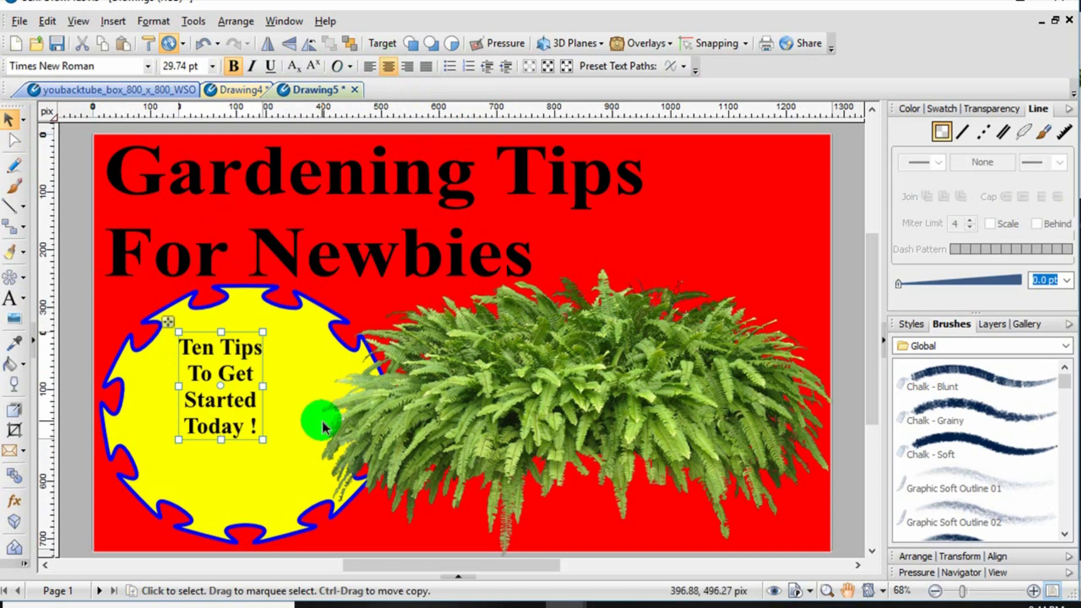
drag(258, 430, 394, 512)
drag(178, 332, 153, 300)
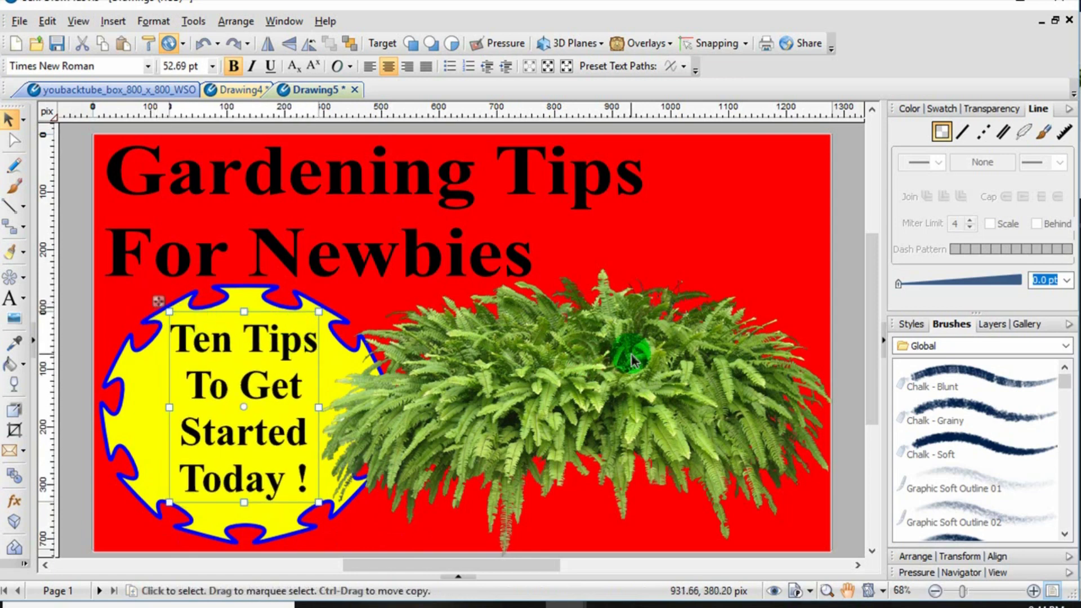
click(854, 244)
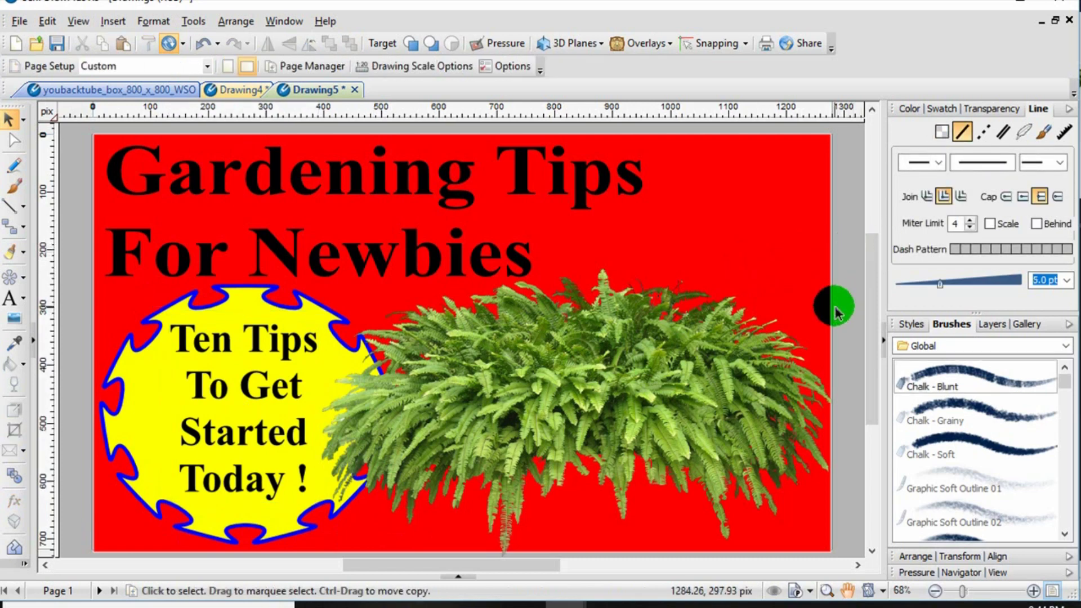
Zoom out to 10% to examine how readable the thumbnail is at small size, and zoom back in to 63%
click(934, 591)
click(935, 590)
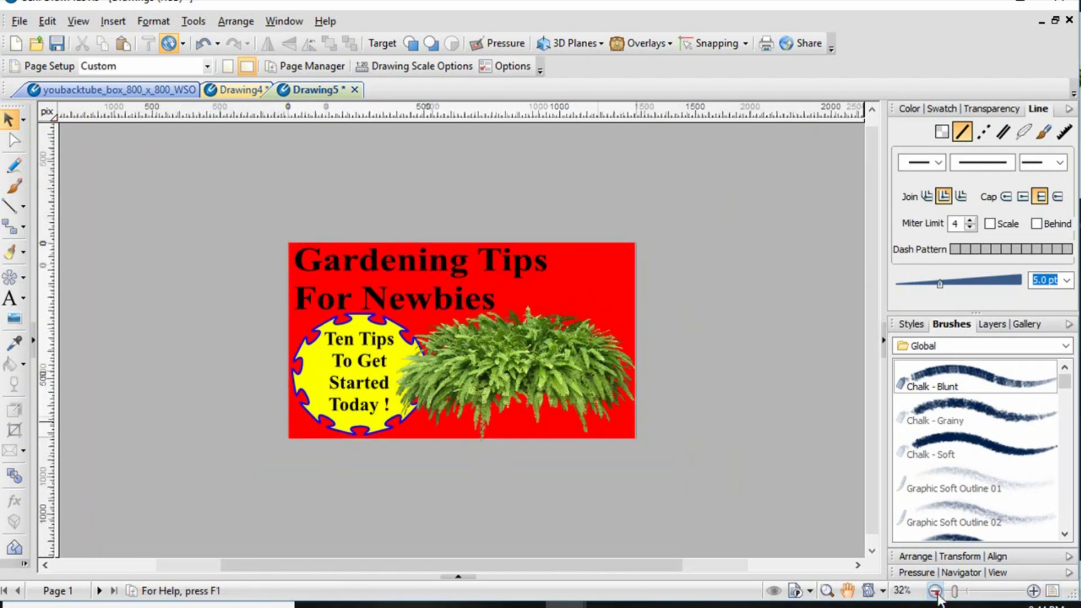
click(934, 590)
click(934, 590)
click(934, 590)
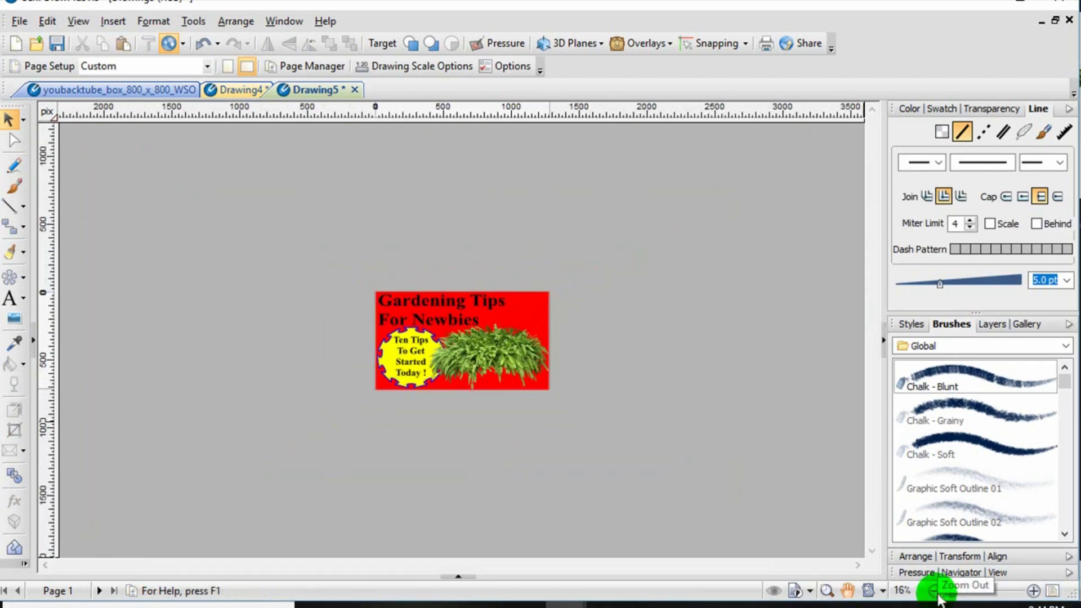
click(935, 590)
click(935, 590)
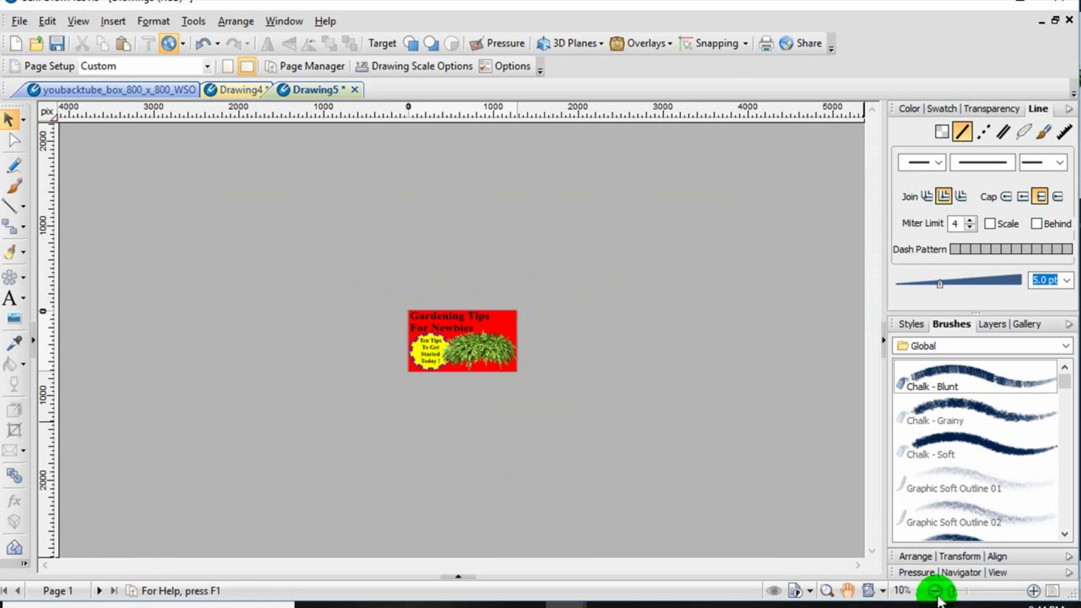
click(1036, 591)
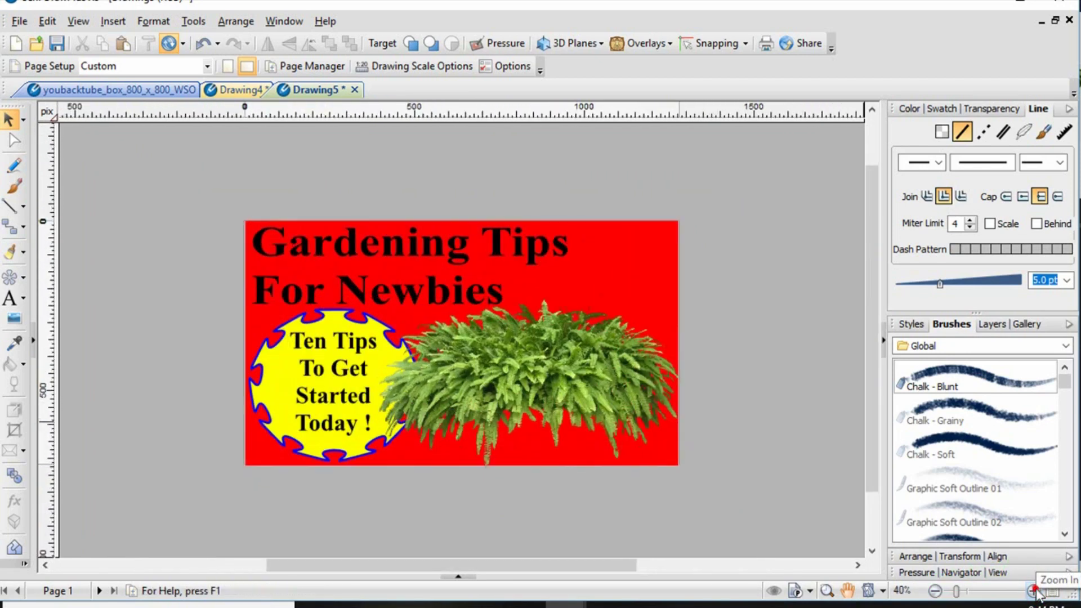
click(1036, 591)
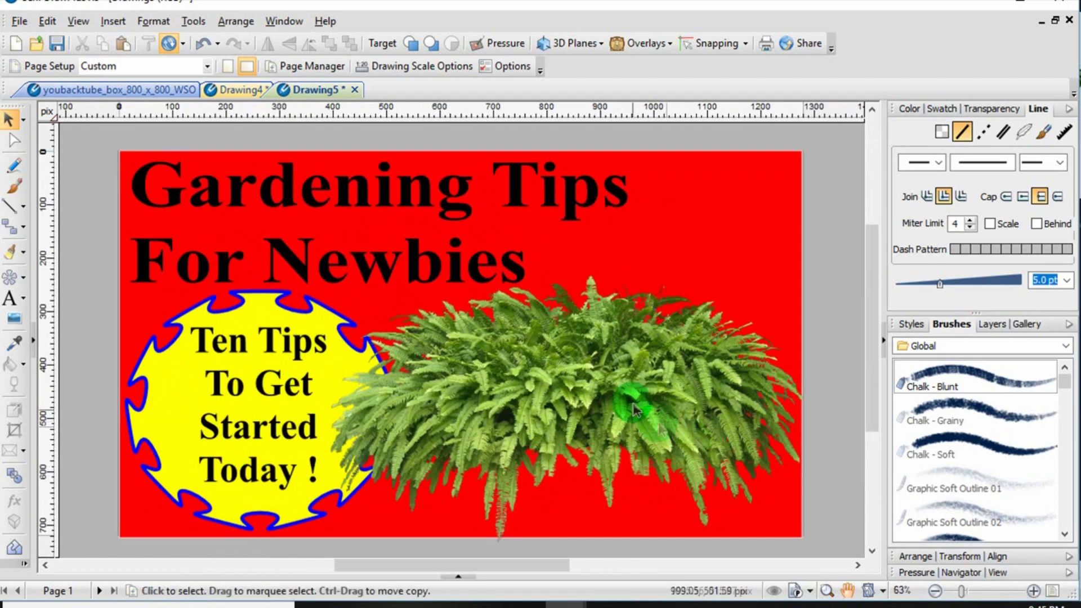
Shrink the fern picture toward the lower-right corner of the page, and enlarge the yellow badge to about 549 × 482 pixels, shifting it up
click(565, 377)
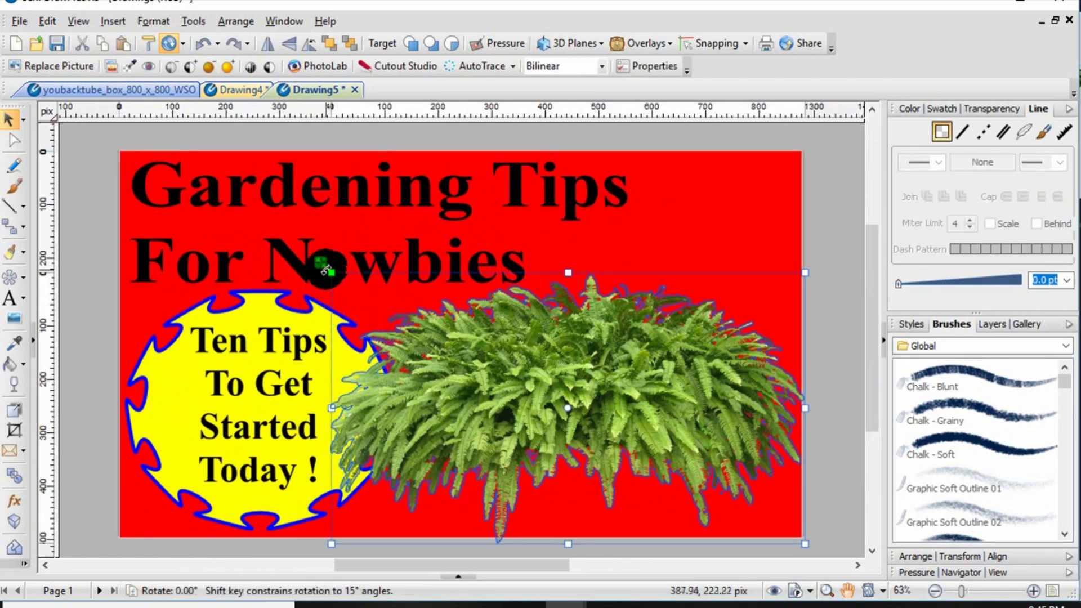
drag(332, 272, 374, 314)
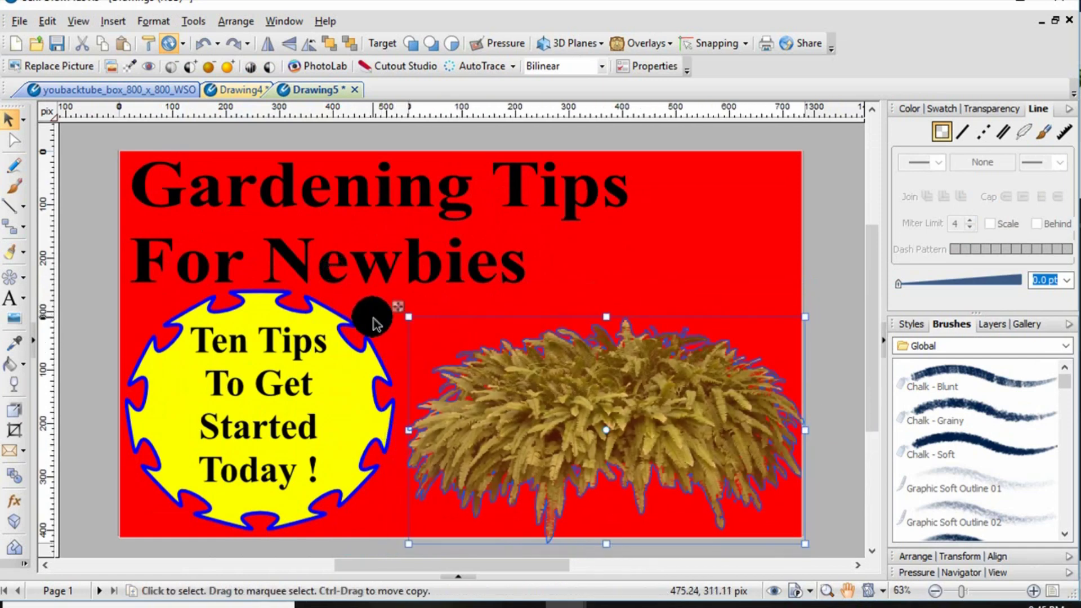
click(349, 441)
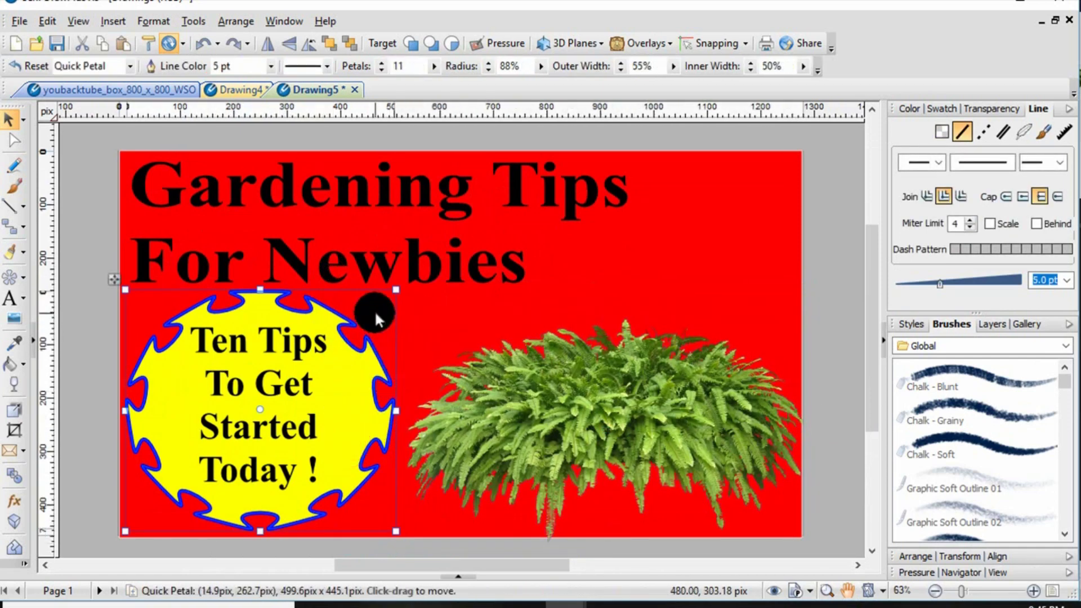
drag(396, 531, 418, 550)
drag(338, 424, 345, 400)
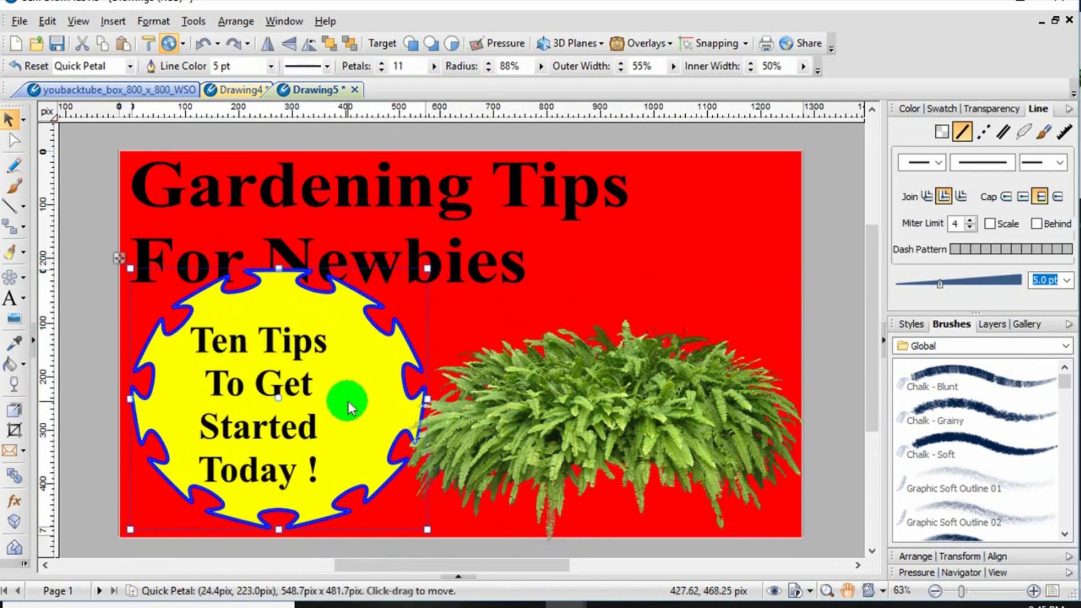
Move the title to the upper-right corner of the page, right-align its lines, enlarge it slightly, and deselect it
click(489, 268)
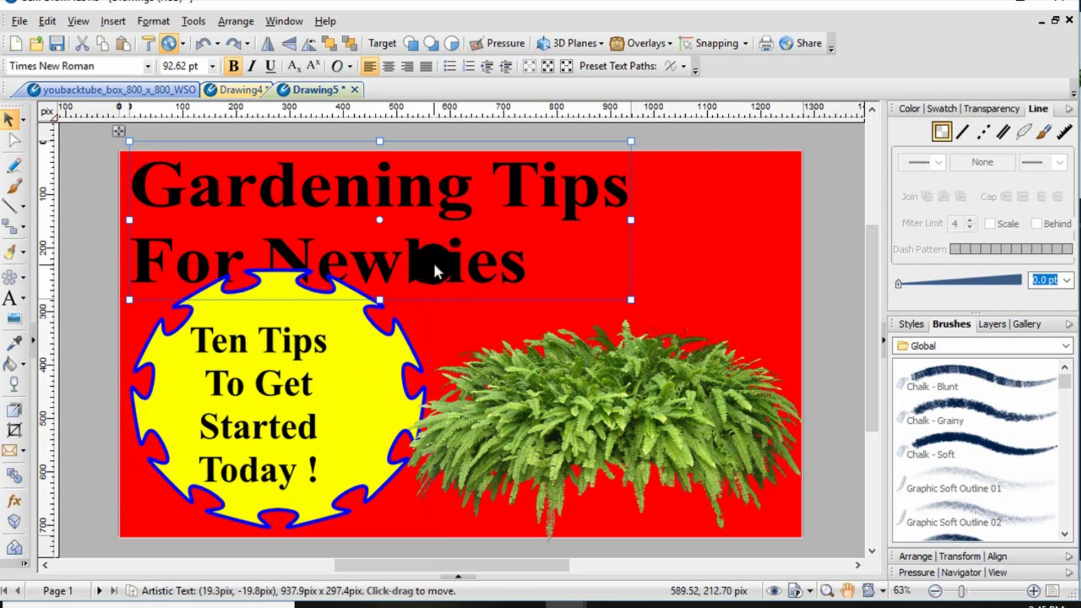
drag(434, 262, 596, 259)
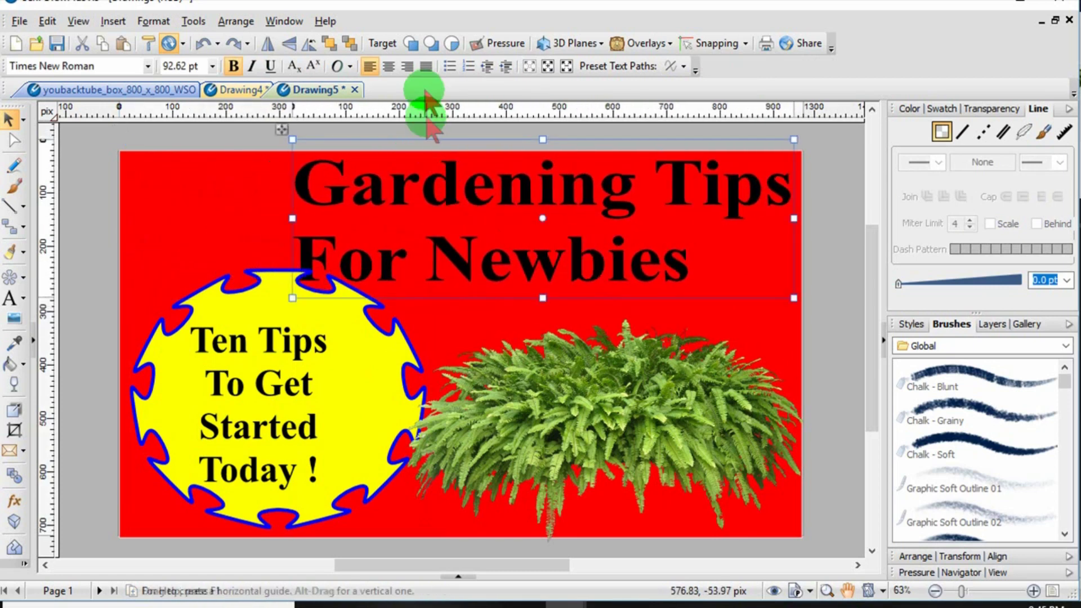
click(407, 68)
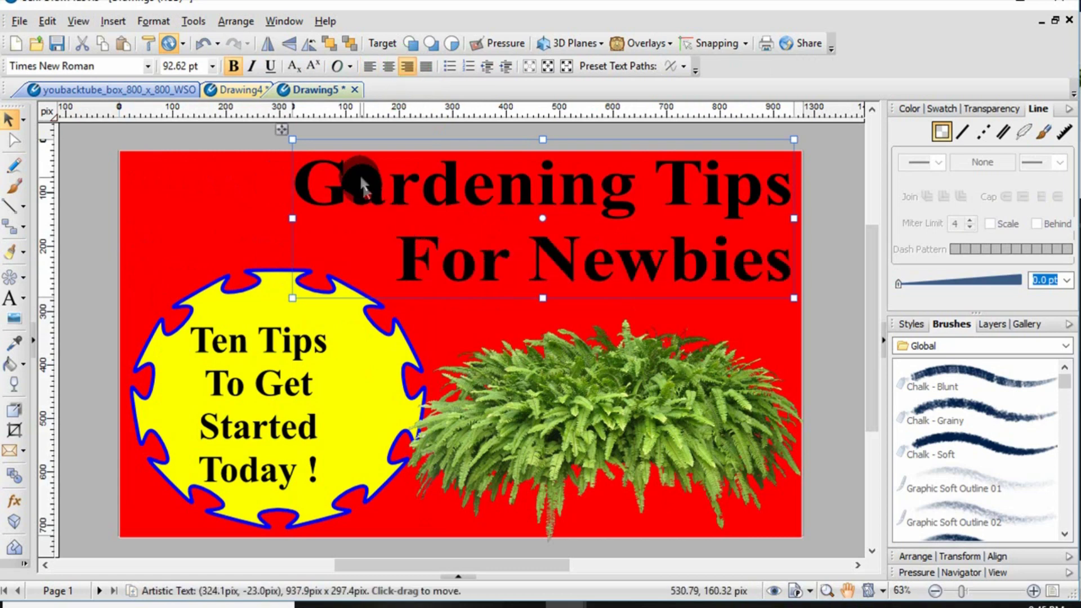
drag(357, 174, 342, 188)
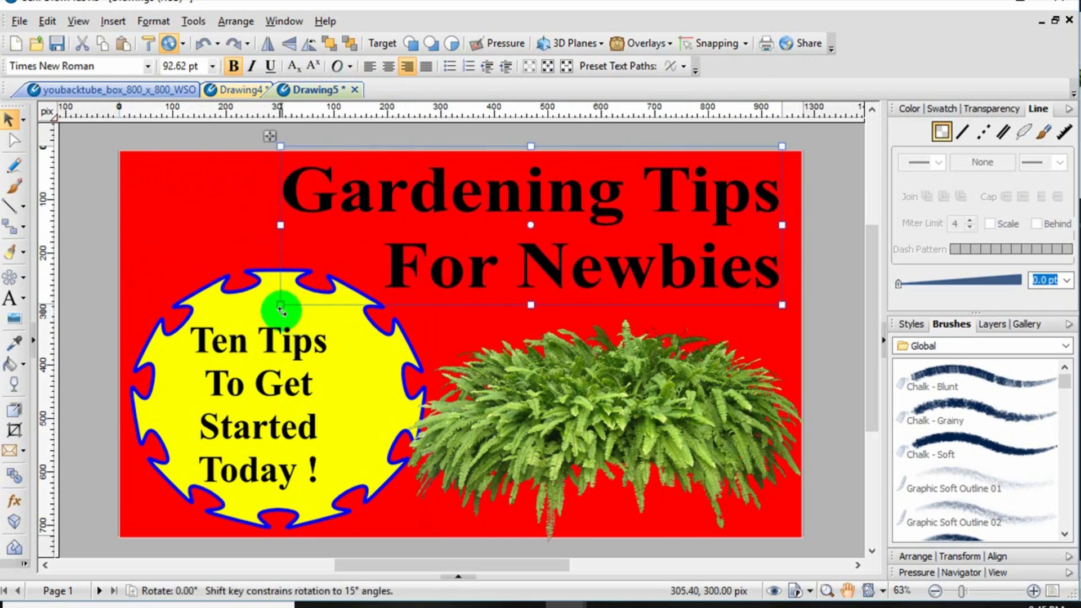
drag(282, 306, 261, 334)
drag(451, 212, 462, 202)
drag(276, 303, 270, 306)
click(100, 253)
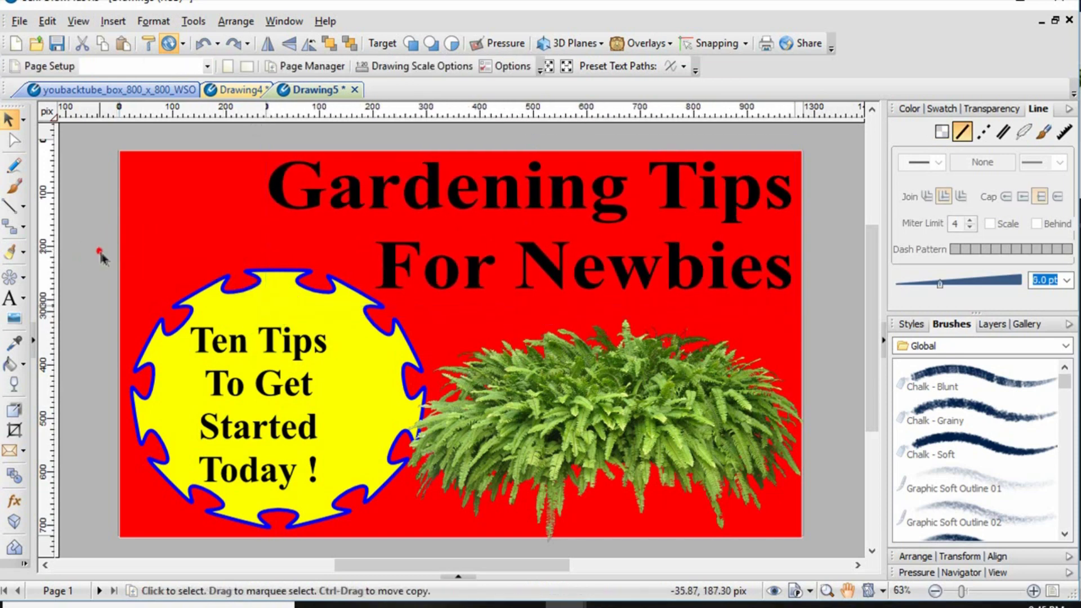
Enlarge the badge text to about 59 pt and centre it on the yellow badge
click(314, 417)
mouse_move(326, 318)
mouse_down()
mouse_move(411, 282)
mouse_move(405, 289)
mouse_up()
click(271, 371)
drag(271, 374, 284, 372)
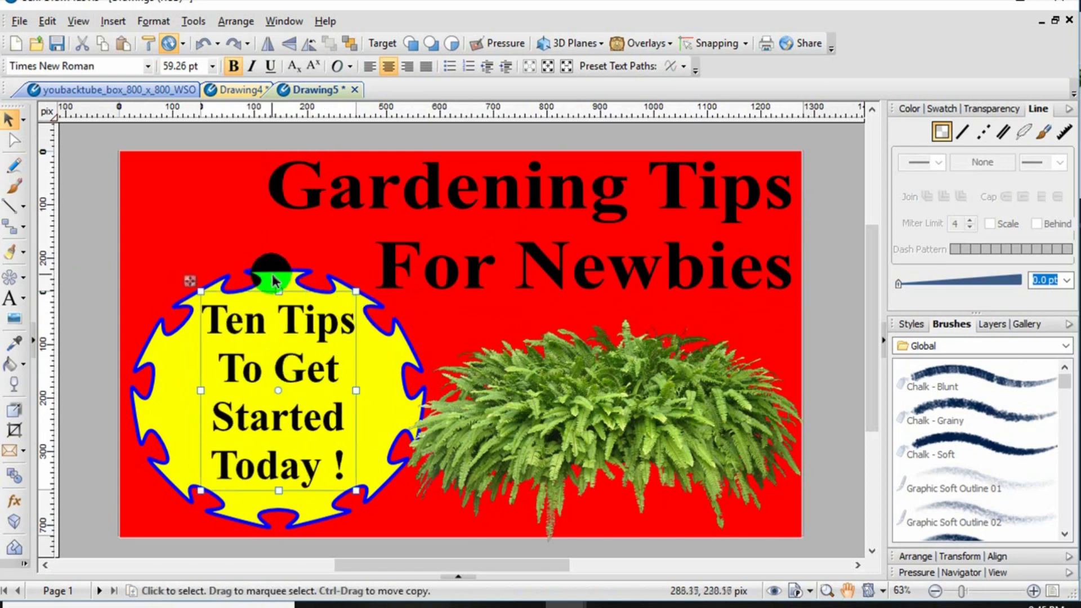
Stretch the yellow badge upward to about 502 pixels high and nudge it slightly down
click(272, 274)
mouse_move(278, 265)
mouse_down()
mouse_move(278, 246)
mouse_move(278, 256)
mouse_up()
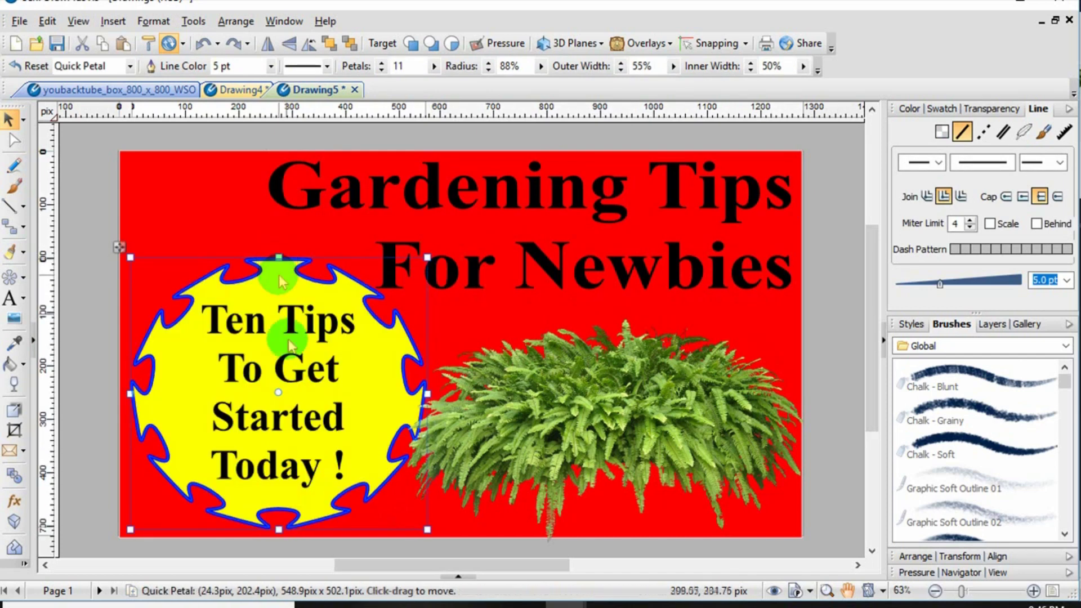
drag(198, 422, 197, 427)
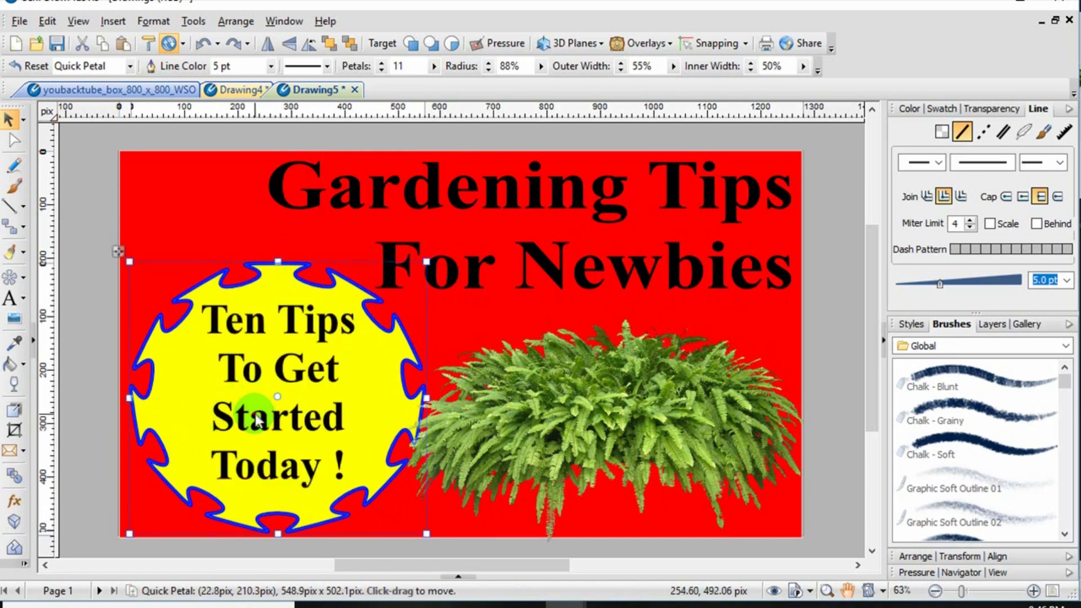
Shift the badge text slightly down and left, enlarge it a little more within the badge, and deselect it
click(255, 419)
drag(253, 422, 251, 425)
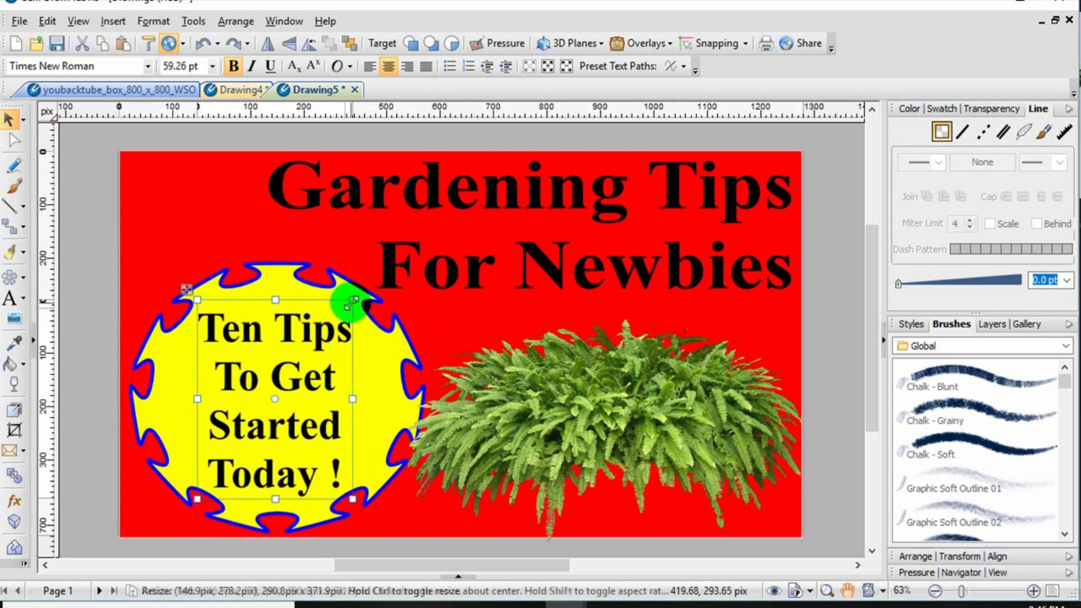
drag(353, 301, 370, 288)
click(85, 178)
click(329, 349)
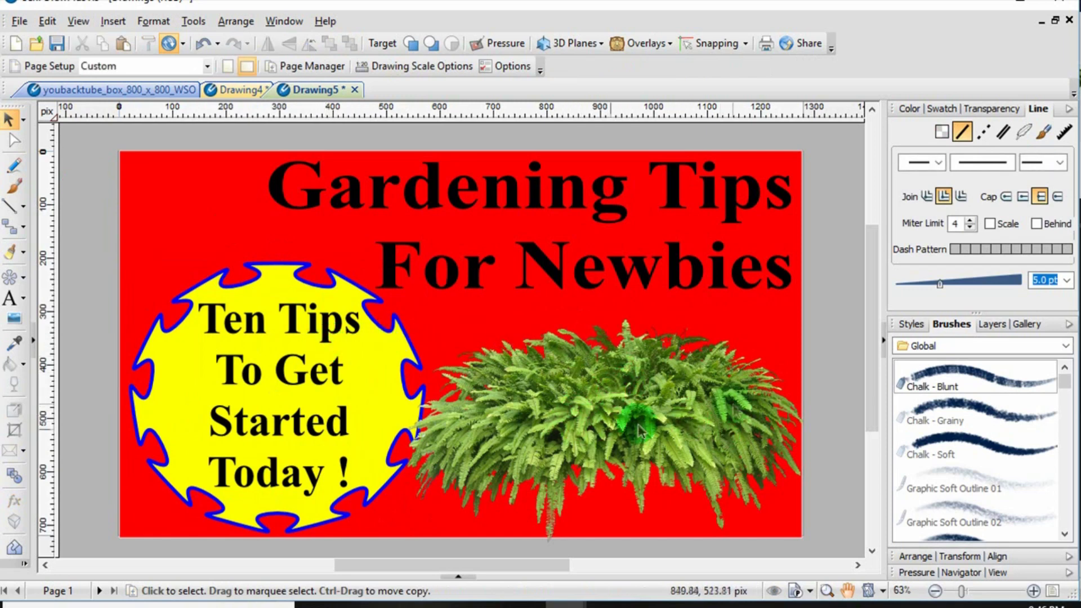
Preview the rearranged thumbnail at 10% to judge its readability, and return to a view of the whole page at 64%
click(936, 591)
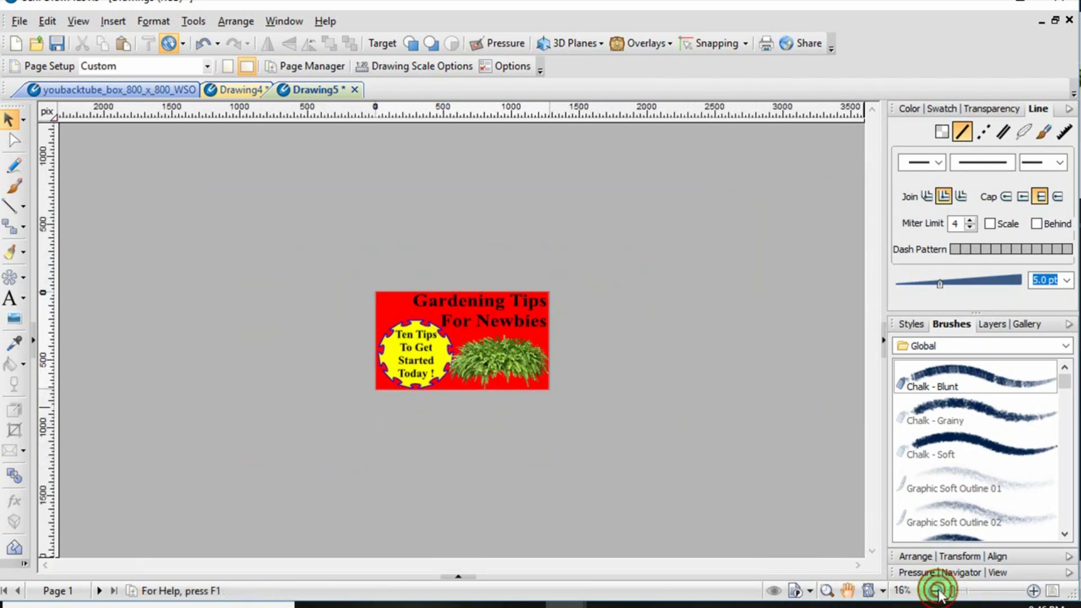
click(938, 592)
click(937, 592)
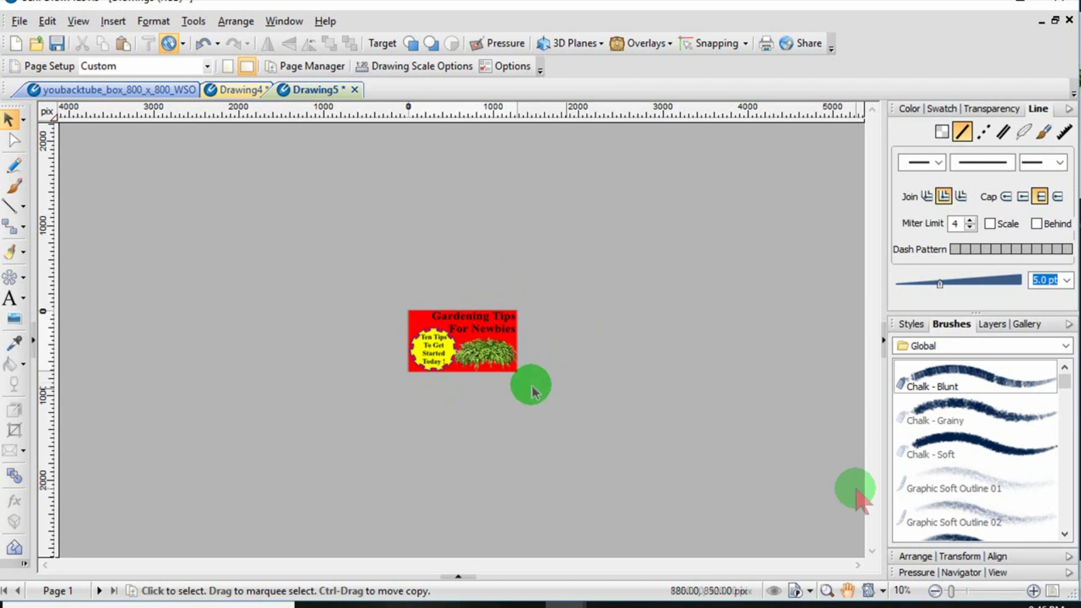
click(966, 591)
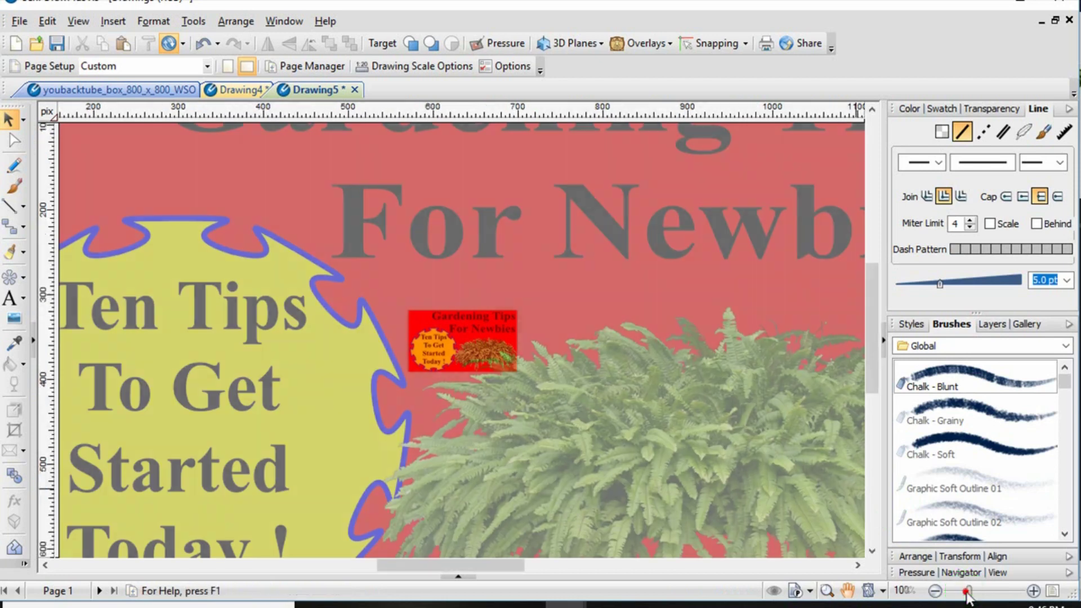
drag(967, 592, 960, 592)
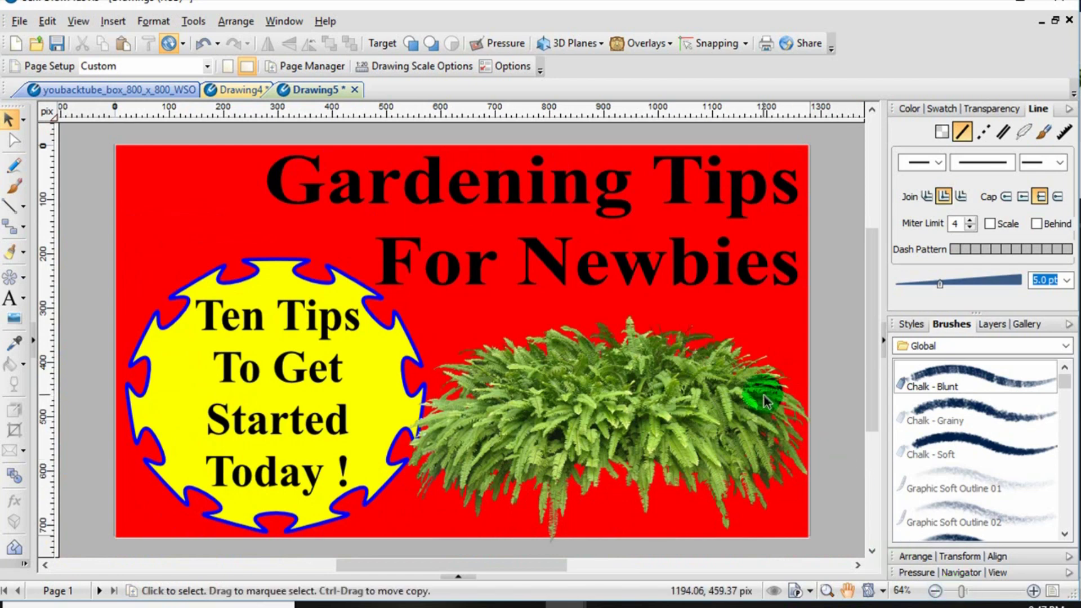
Draw a Quick Rectangle of about 1278 × 725 pixels covering the whole page
click(9, 299)
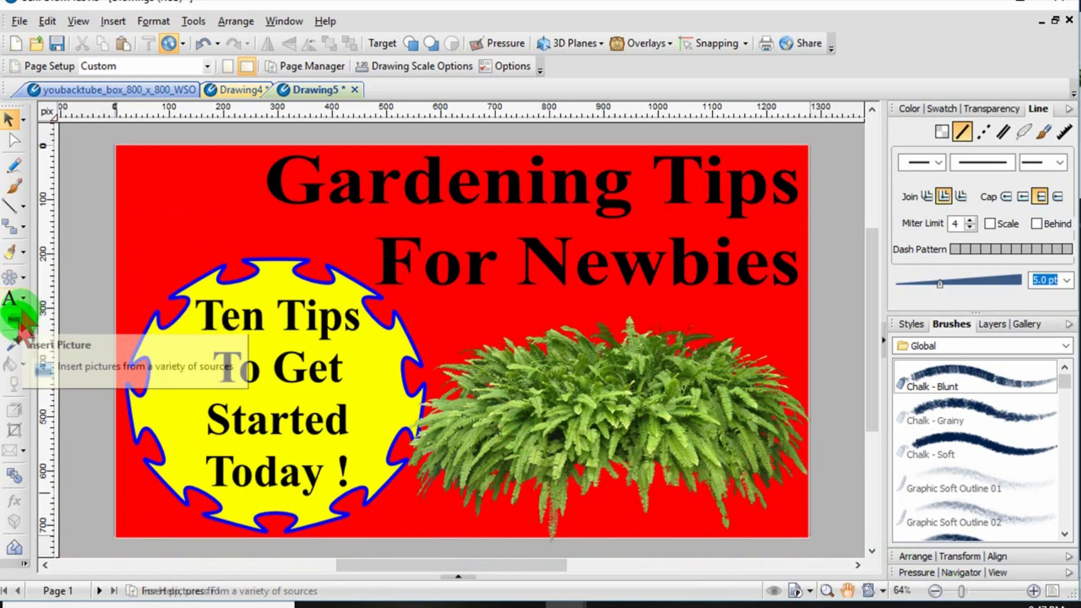
click(22, 280)
click(39, 288)
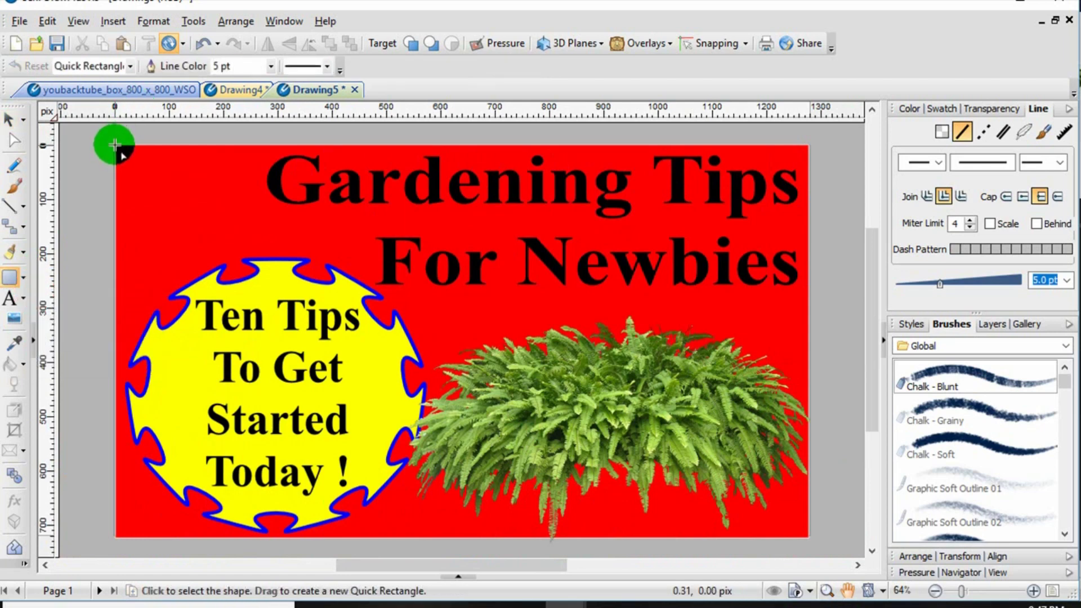
drag(114, 146, 811, 537)
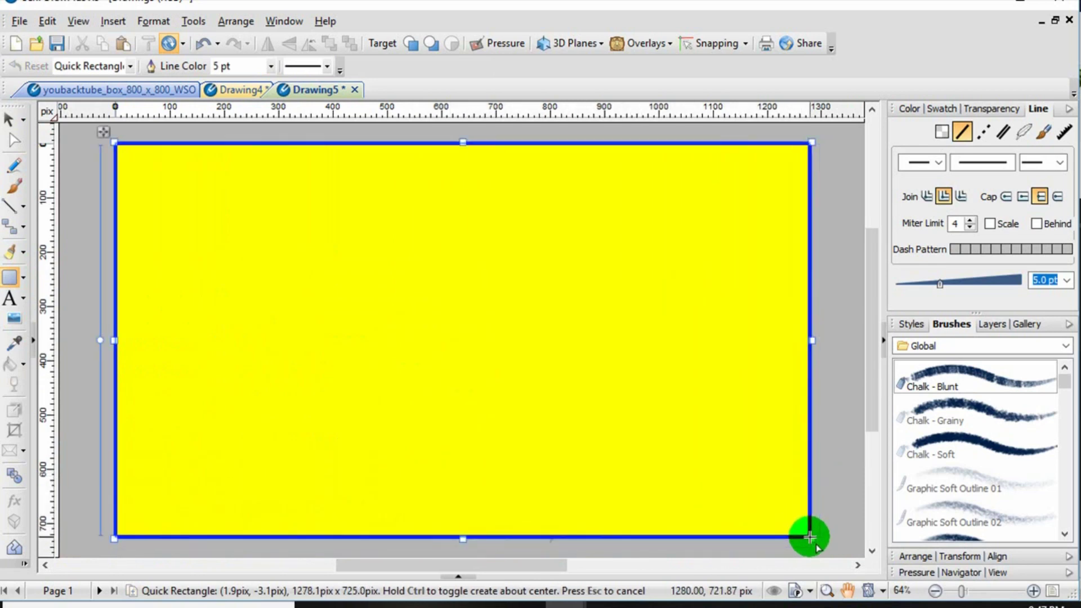
Set the page-sized rectangle's fill to none, keeping only its blue outline as a border
click(908, 109)
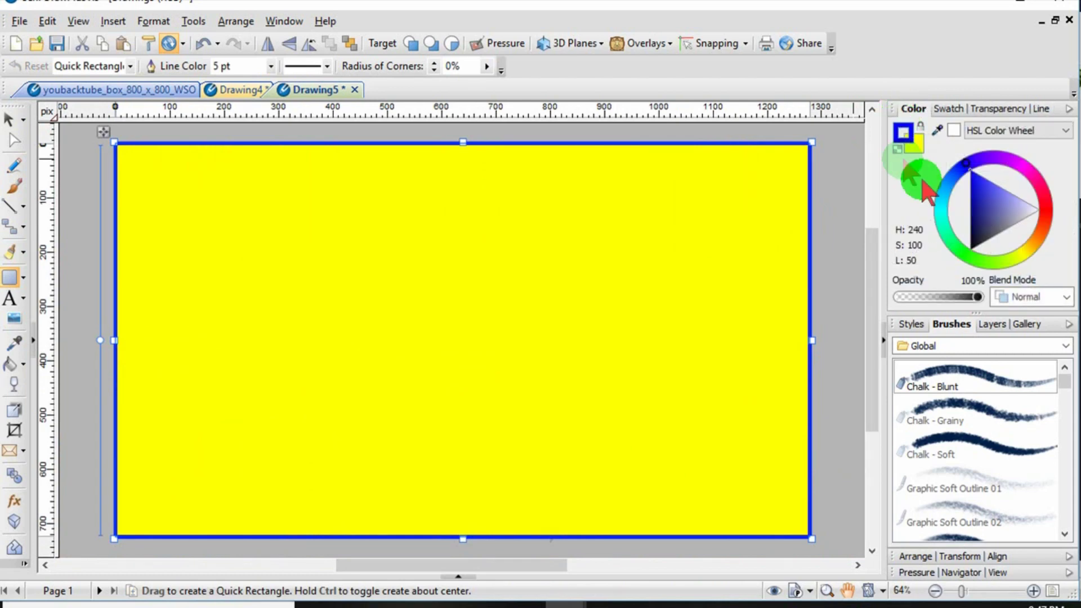
click(917, 153)
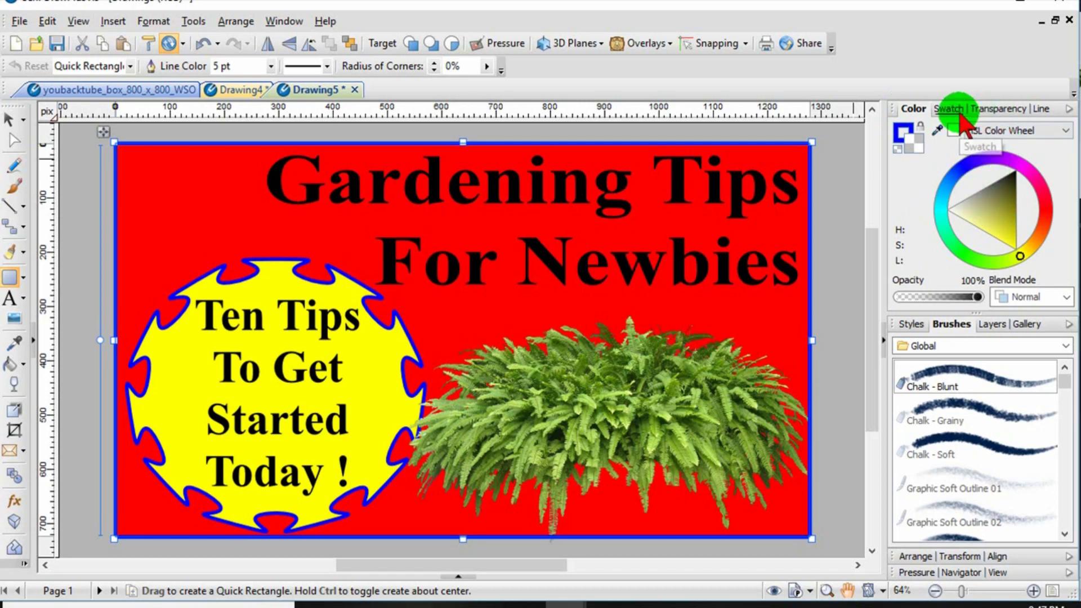
click(938, 208)
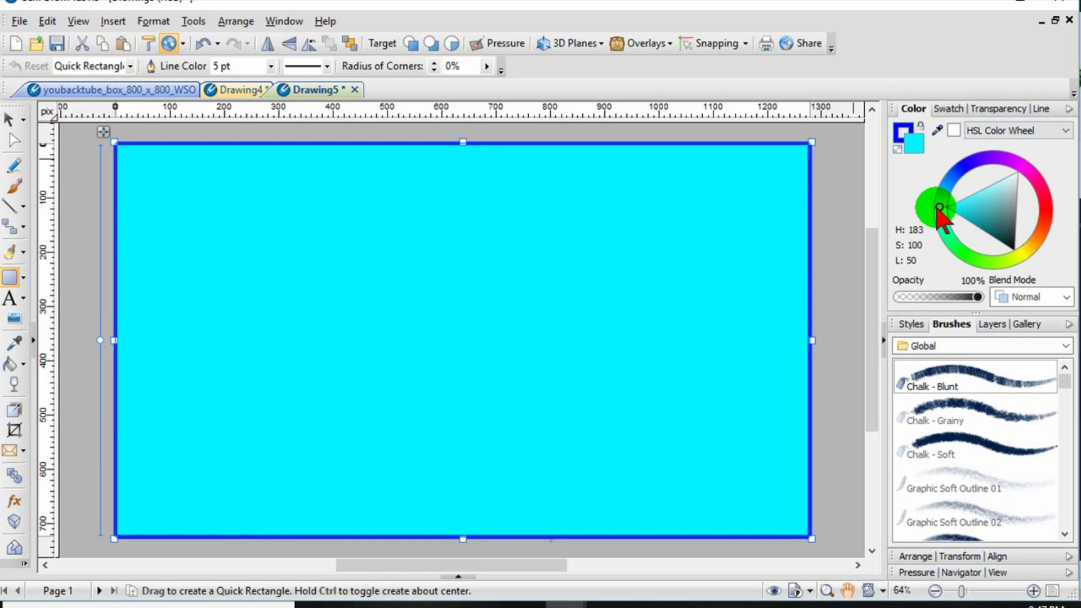
click(898, 146)
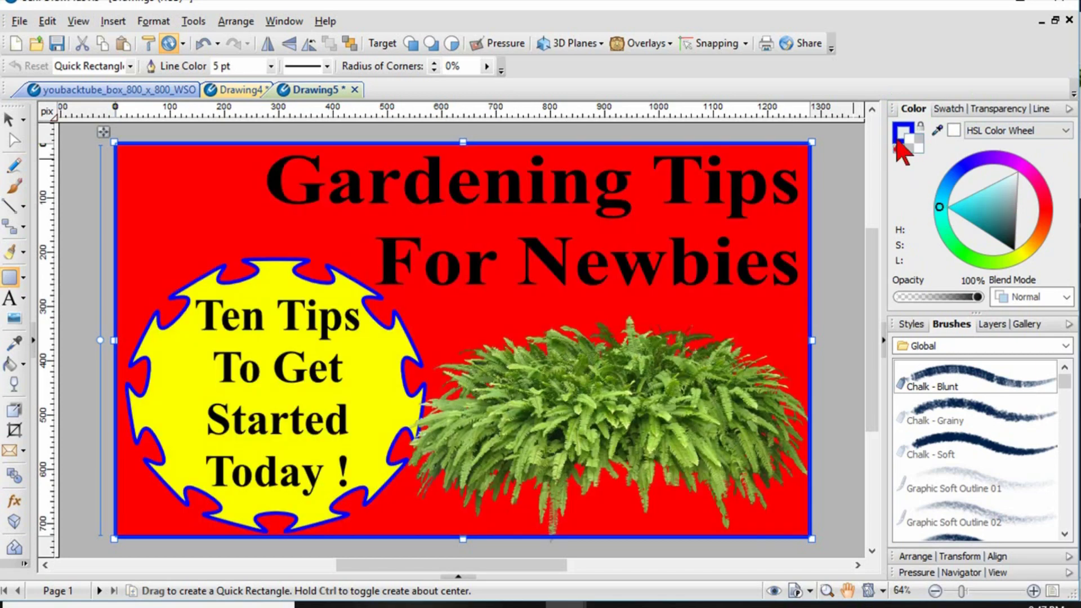
Recolour the page border rectangle's outline to cyan (HSL 185, 100, 50) and thicken it to 14 pt
click(940, 205)
click(936, 128)
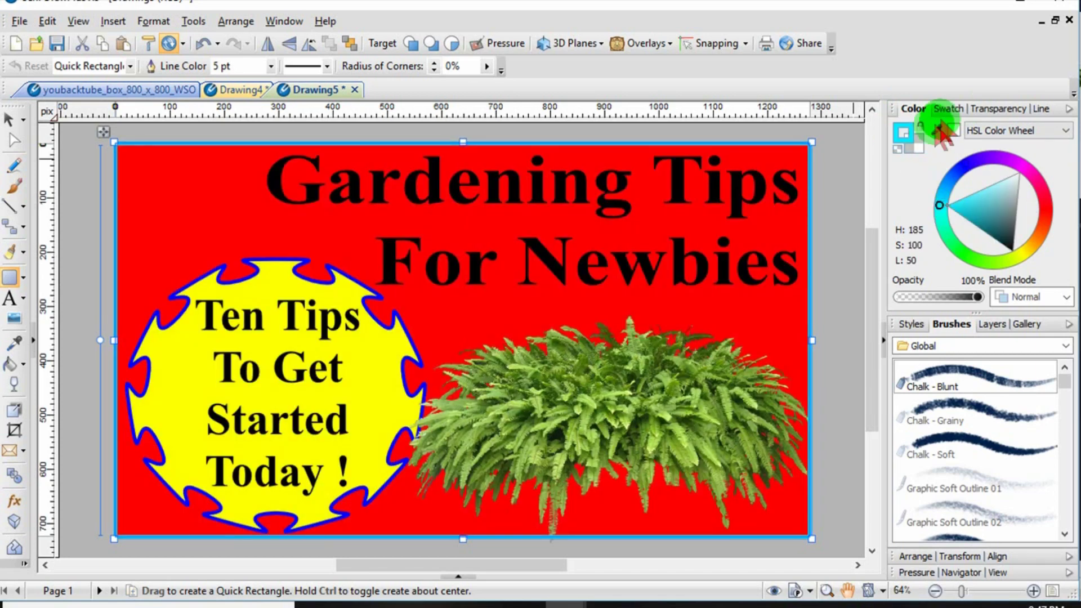
click(1038, 109)
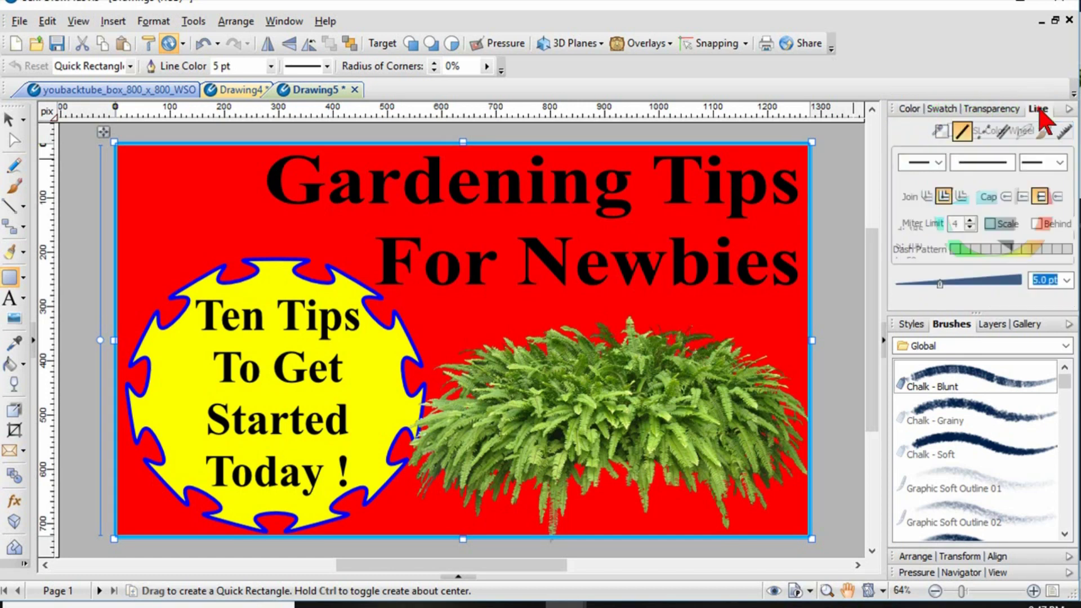
click(941, 282)
drag(940, 281, 965, 284)
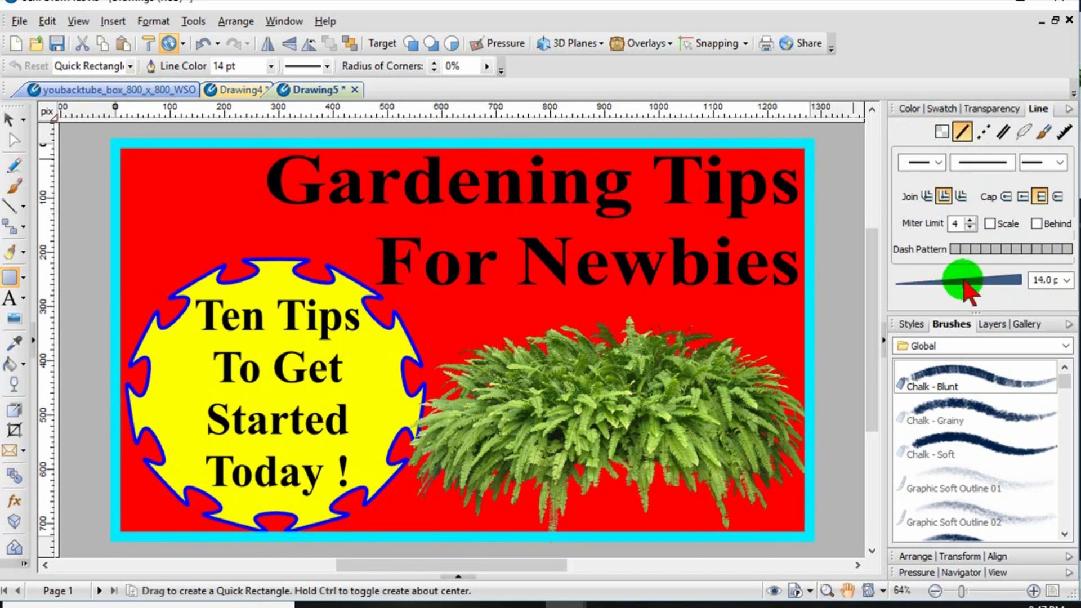
Change the border rectangle's outline to a dashed line and shrink the rectangle slightly so it fits the page edges
click(966, 130)
click(982, 133)
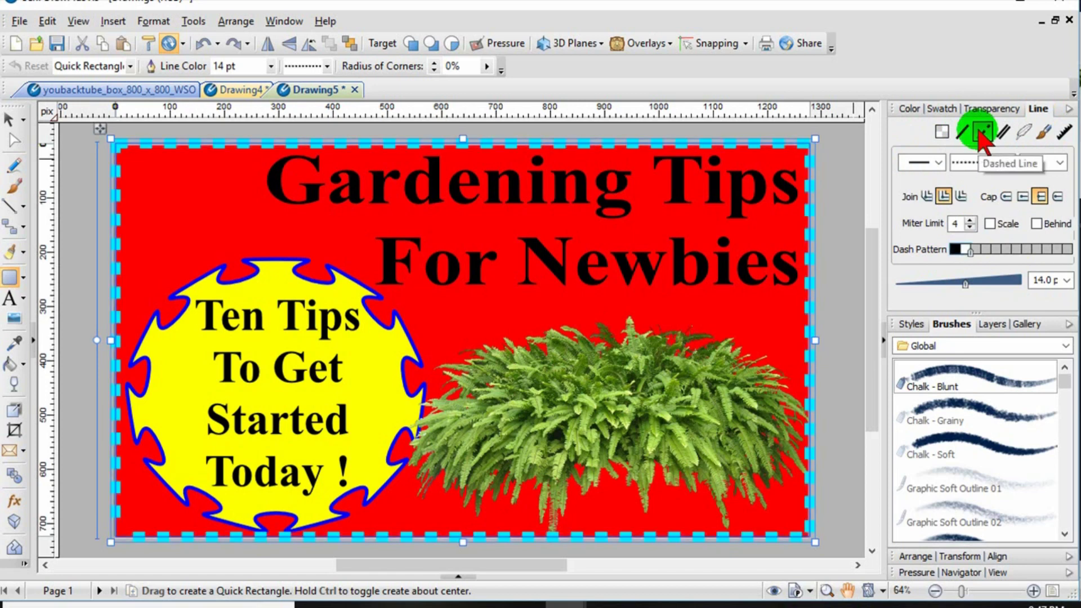
drag(815, 139, 812, 140)
drag(111, 542, 111, 541)
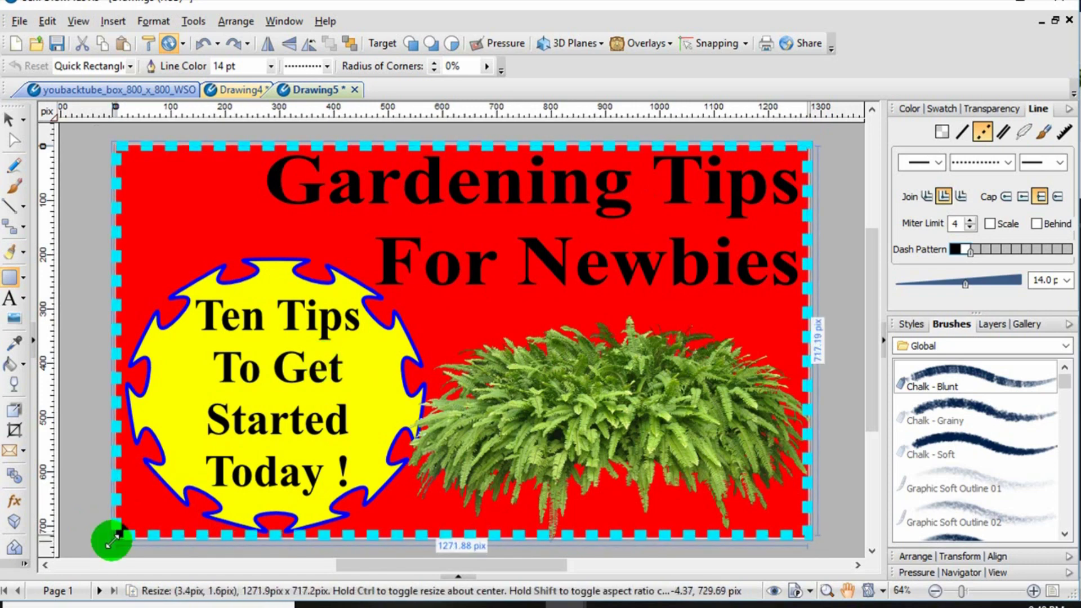
drag(112, 540, 112, 542)
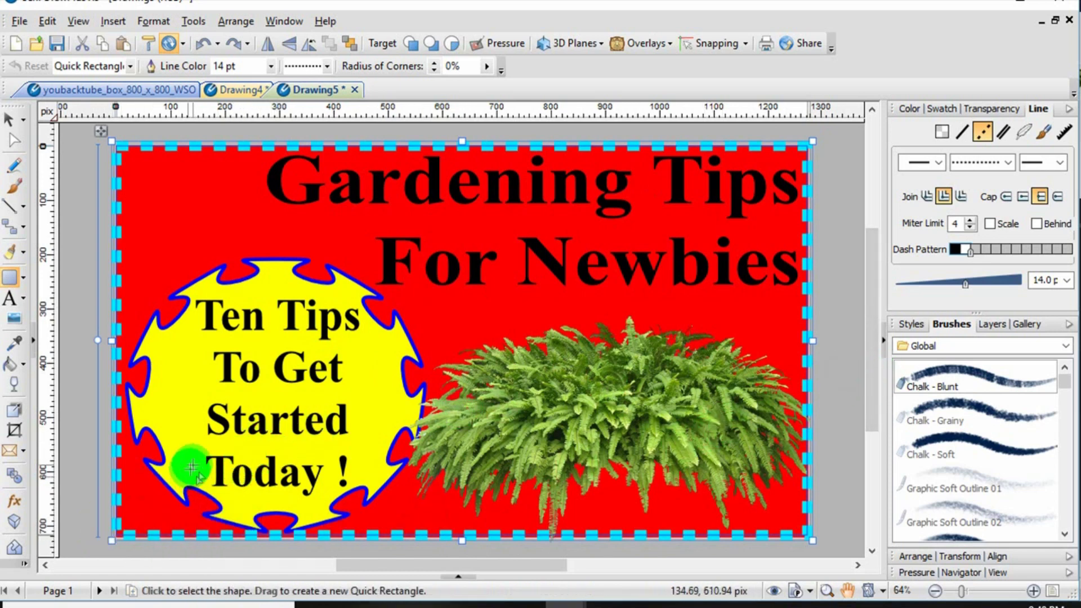
Try shifting the yellow badge shape down and left over the border, and undo the move
click(8, 119)
drag(174, 418, 149, 457)
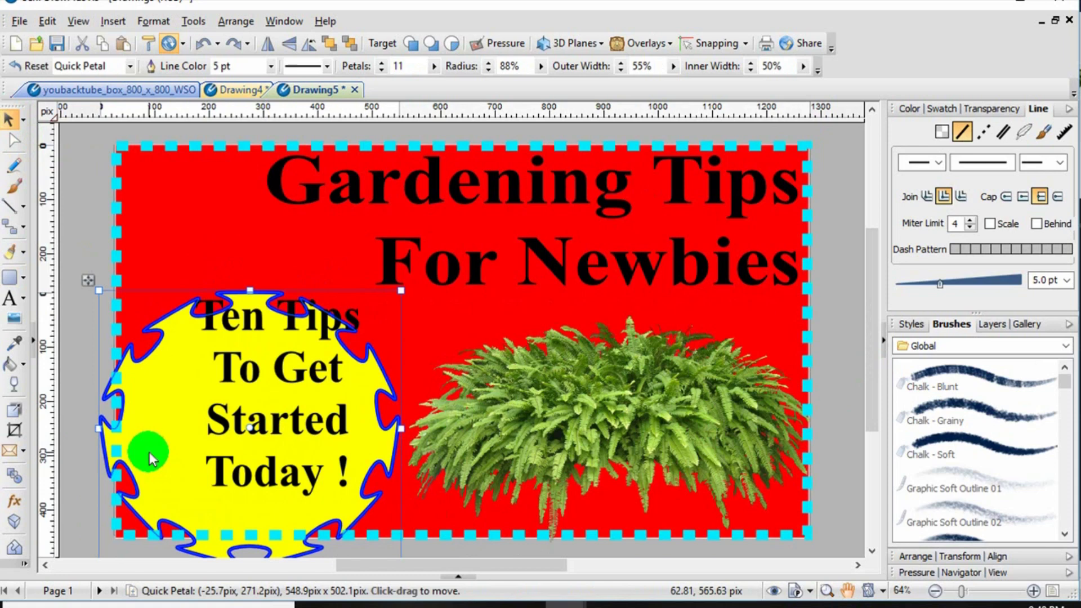
mouse_move(151, 459)
mouse_down()
mouse_move(145, 442)
mouse_move(148, 450)
mouse_up()
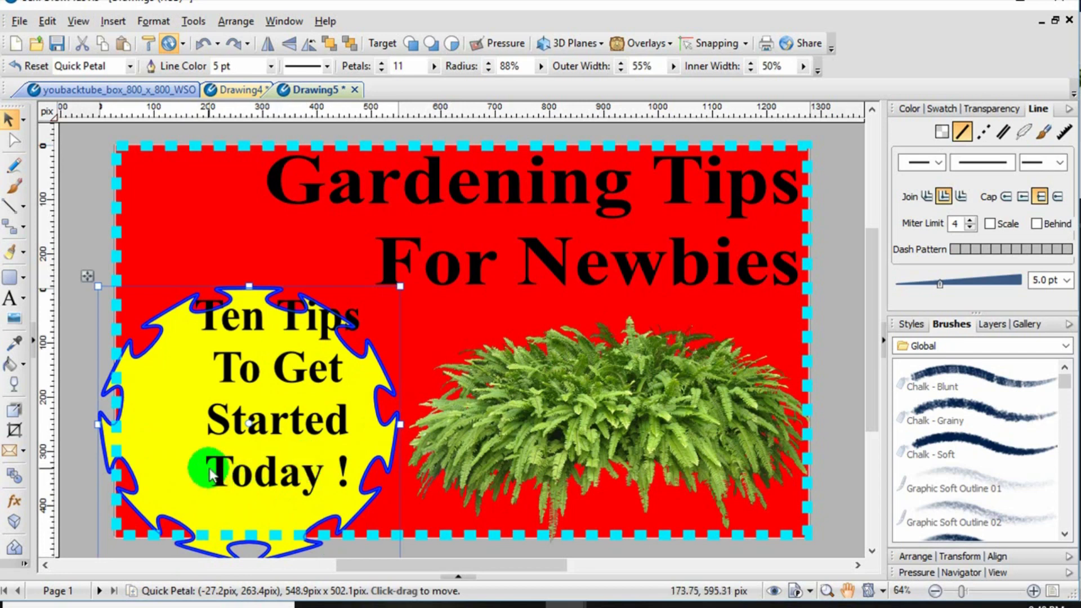
key(ctrl+z)
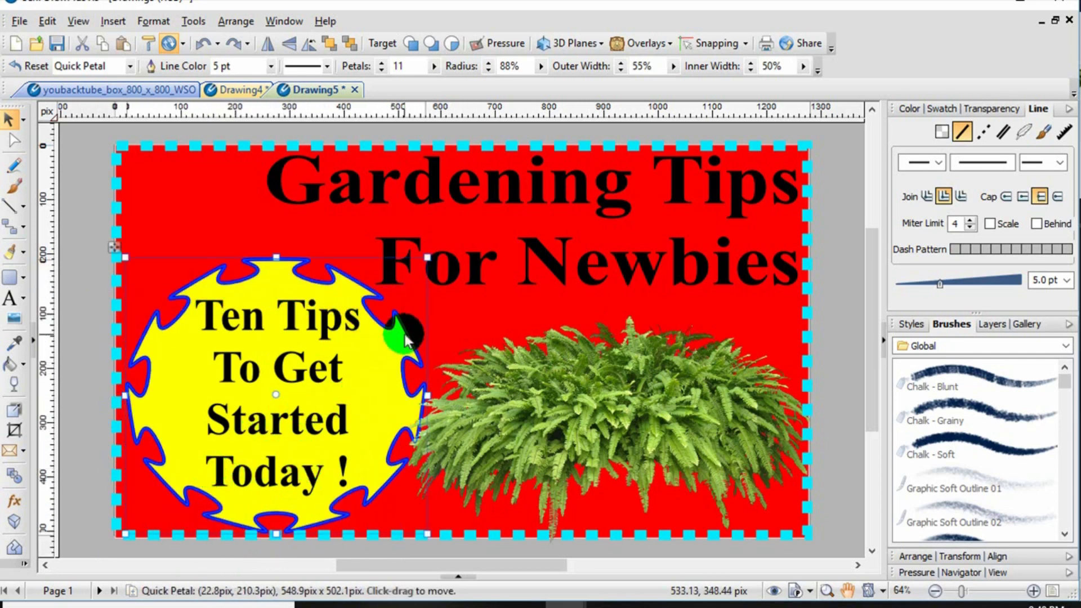
Enlarge the yellow badge slightly, narrow the title a little from its left side, and deselect everything
drag(427, 257, 431, 256)
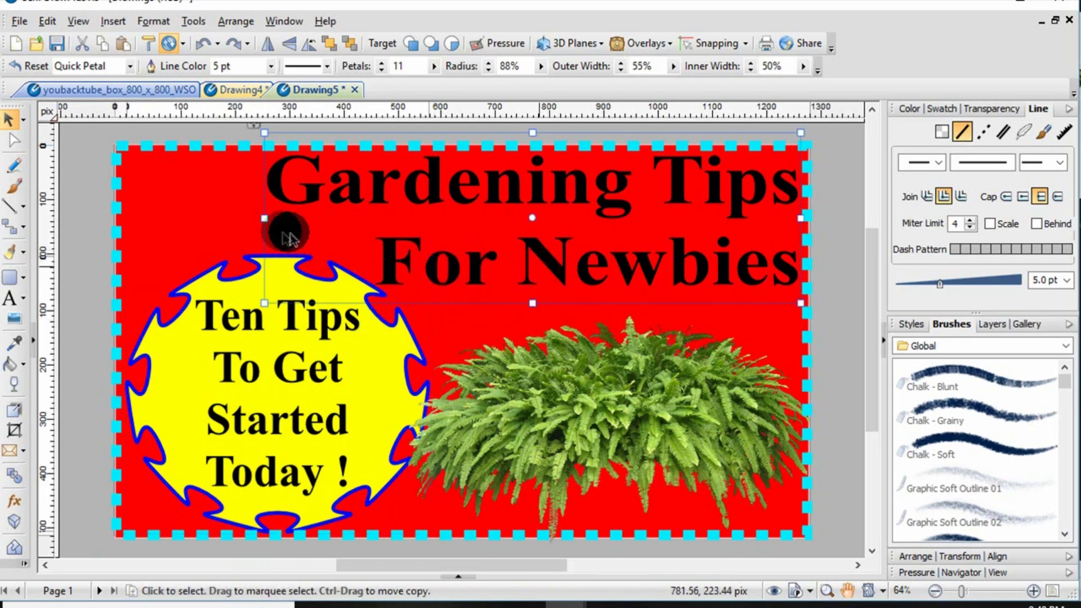
click(272, 225)
drag(264, 217, 272, 218)
click(164, 231)
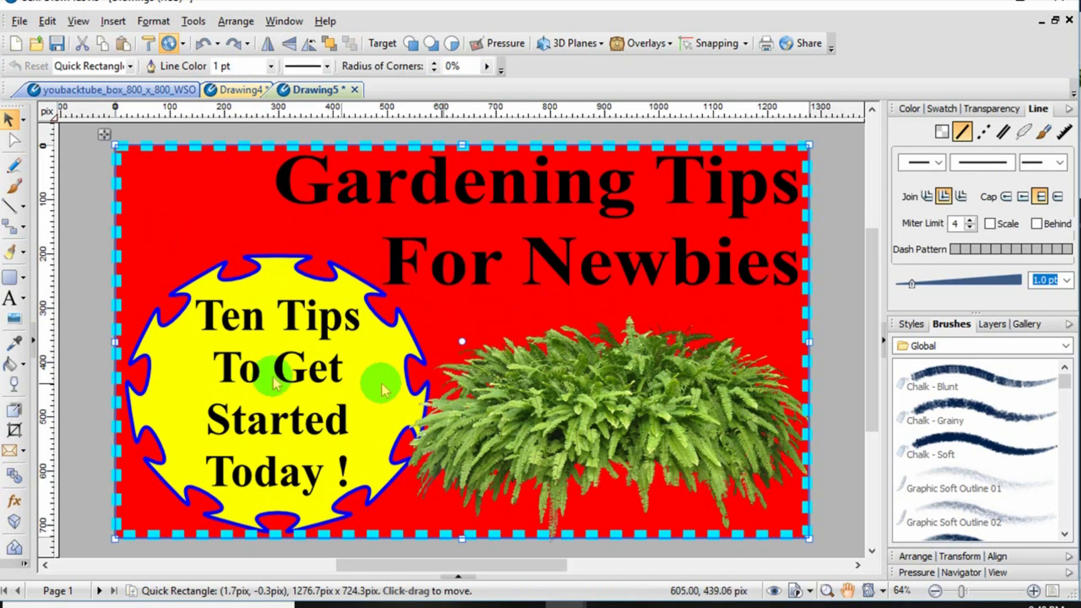
click(823, 279)
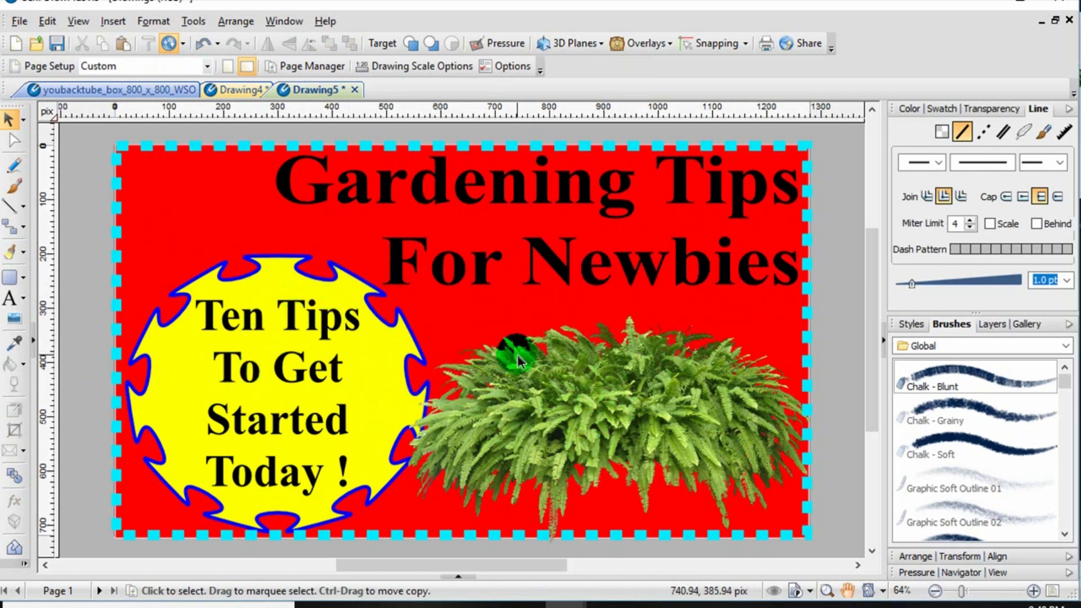
Give the "Gardening Tips For Newbies" title a white outline 1.9 pt thick
click(394, 265)
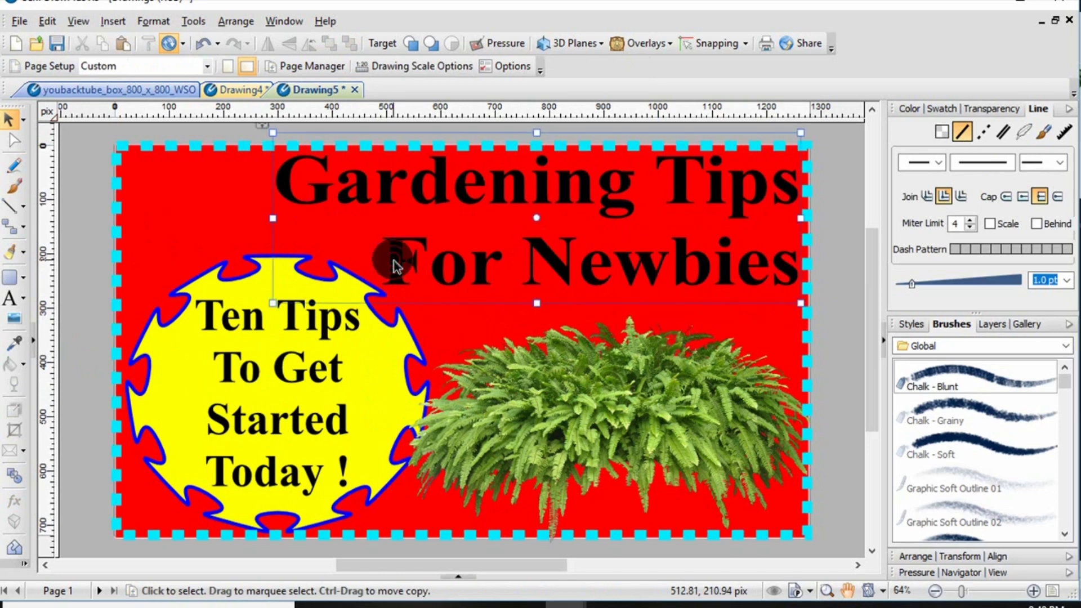
click(912, 109)
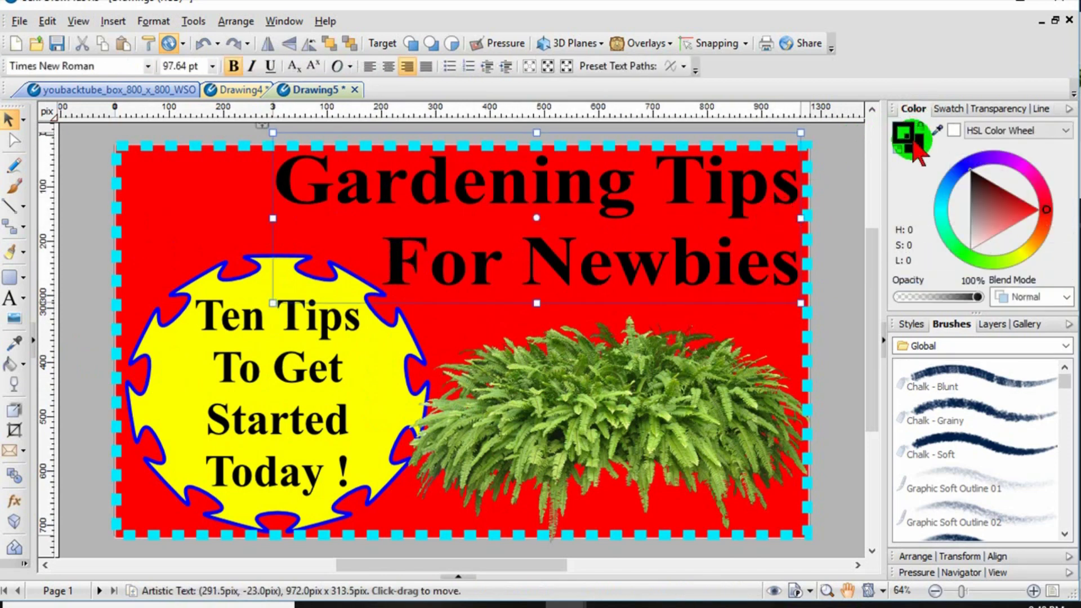
click(957, 133)
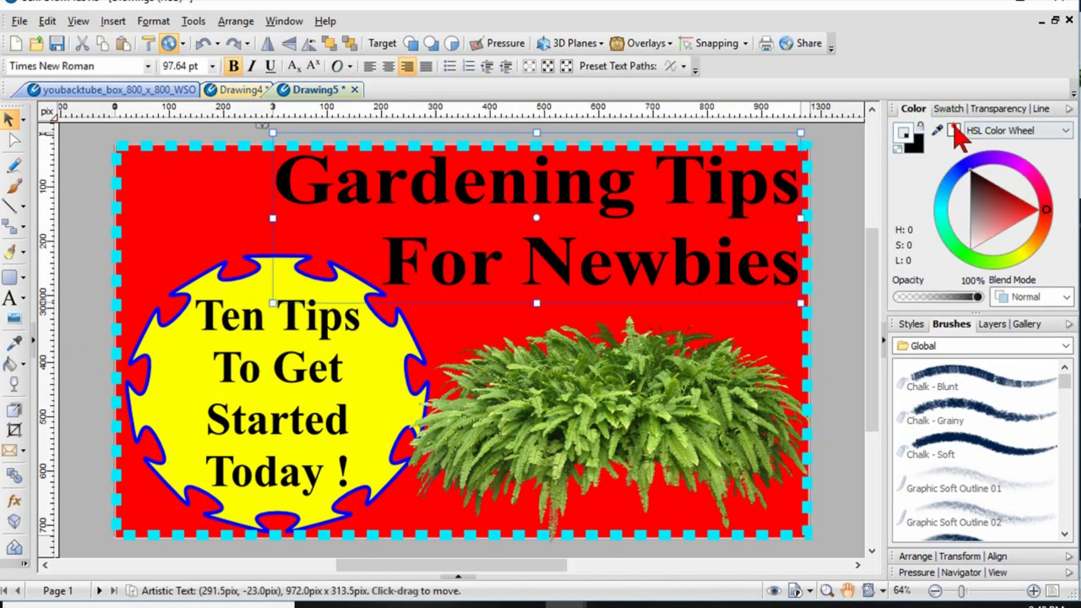
click(1038, 108)
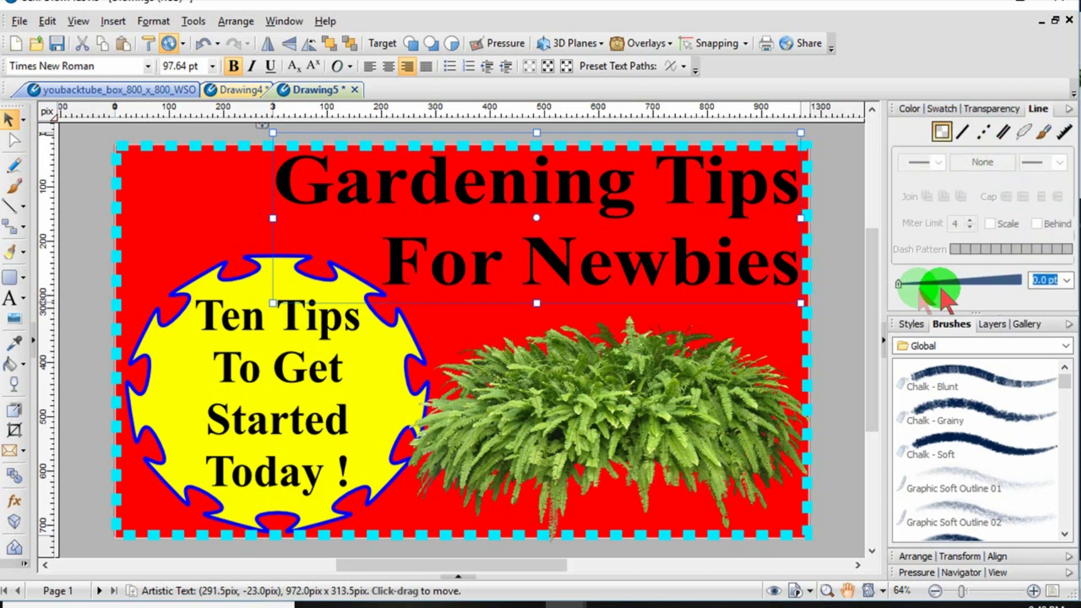
drag(899, 284, 929, 286)
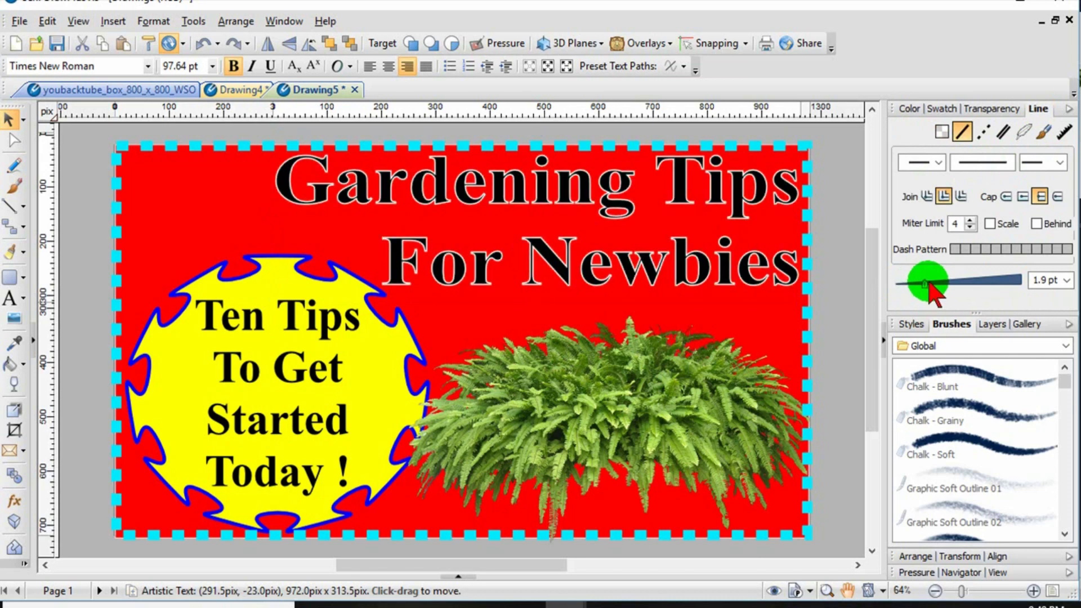
Preview the thumbnail at 10% to judge how readable the outlined title is
click(936, 591)
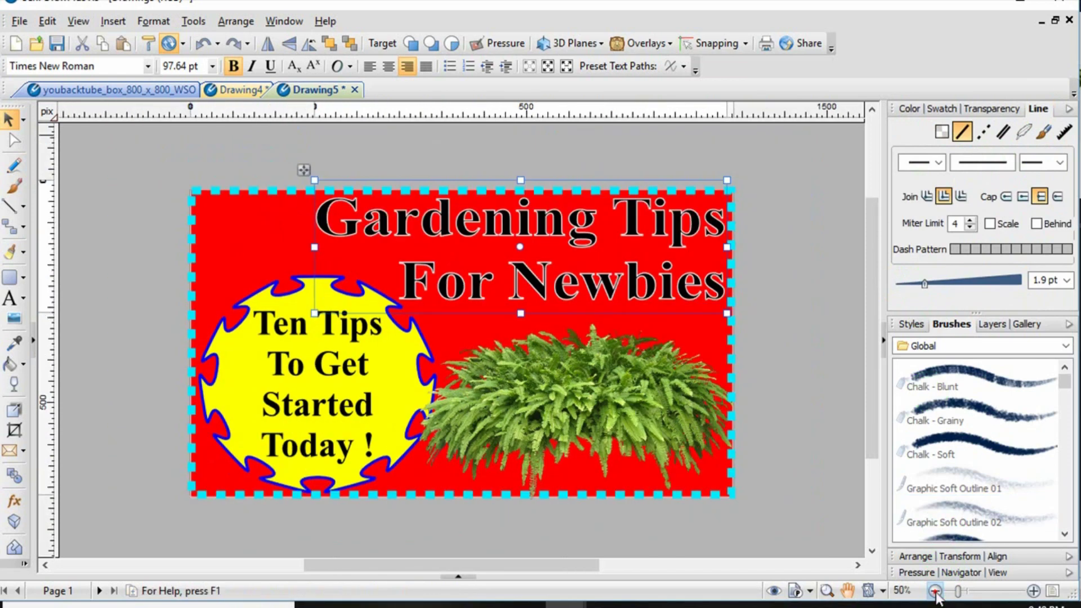
click(935, 591)
click(935, 591)
click(936, 591)
click(935, 591)
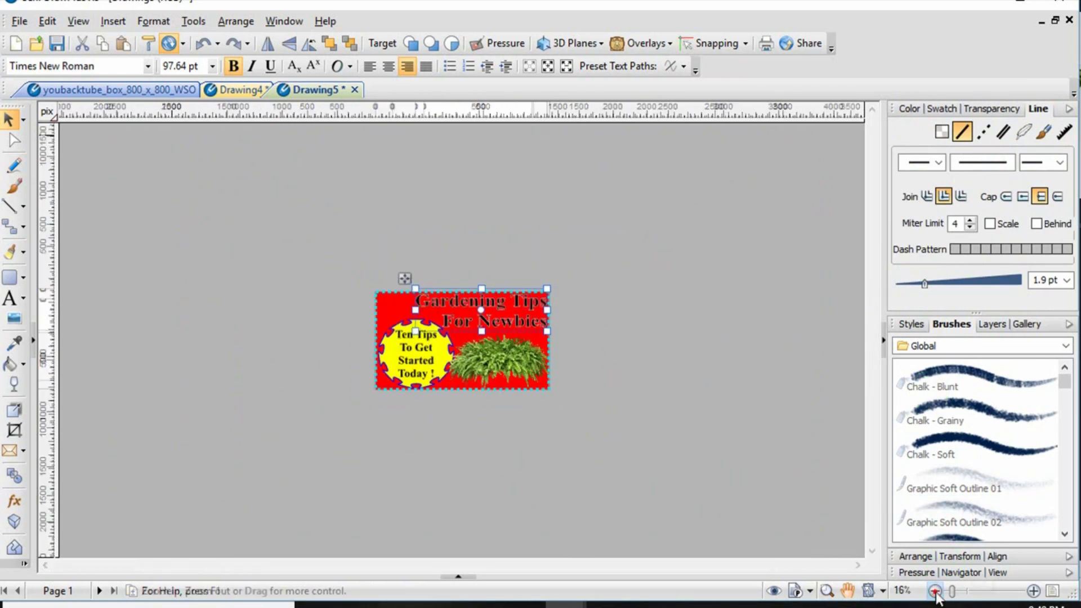
click(935, 591)
click(935, 591)
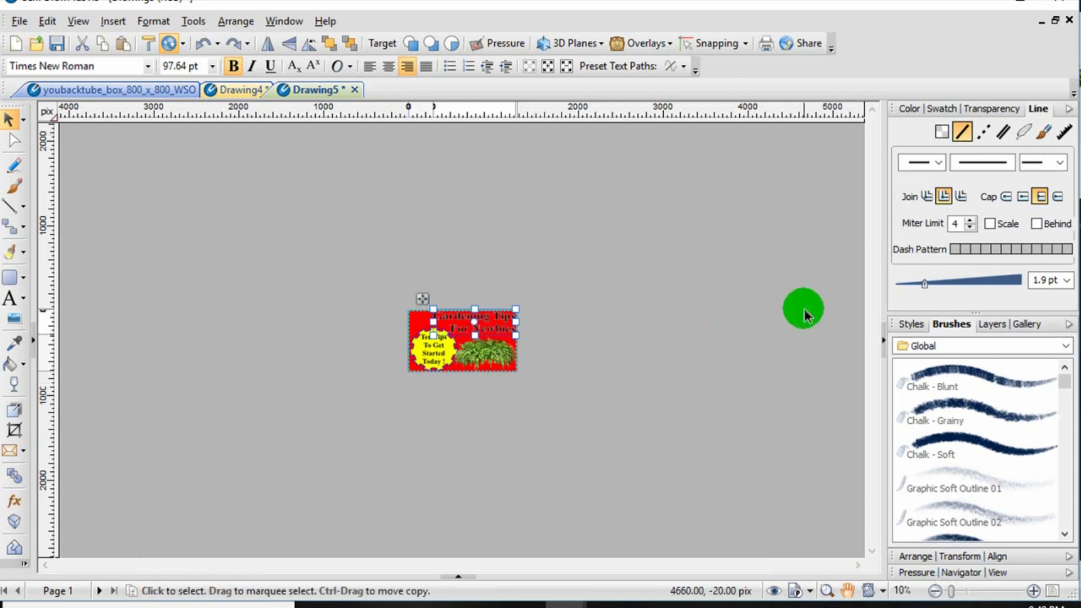
Change the title's outline colour to the Black swatch and deselect the title
click(910, 108)
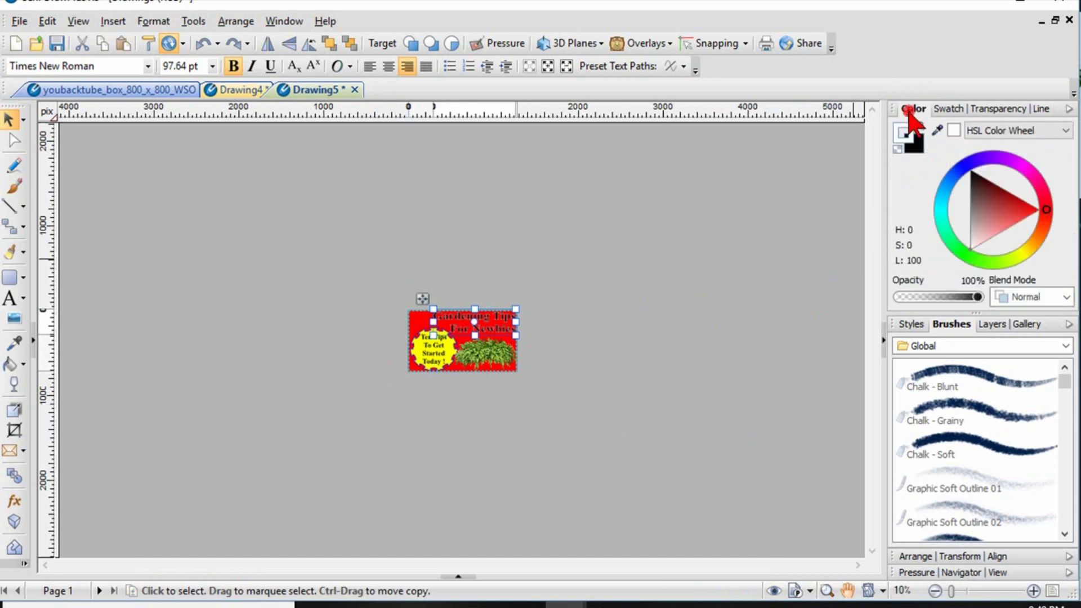
click(920, 125)
click(943, 109)
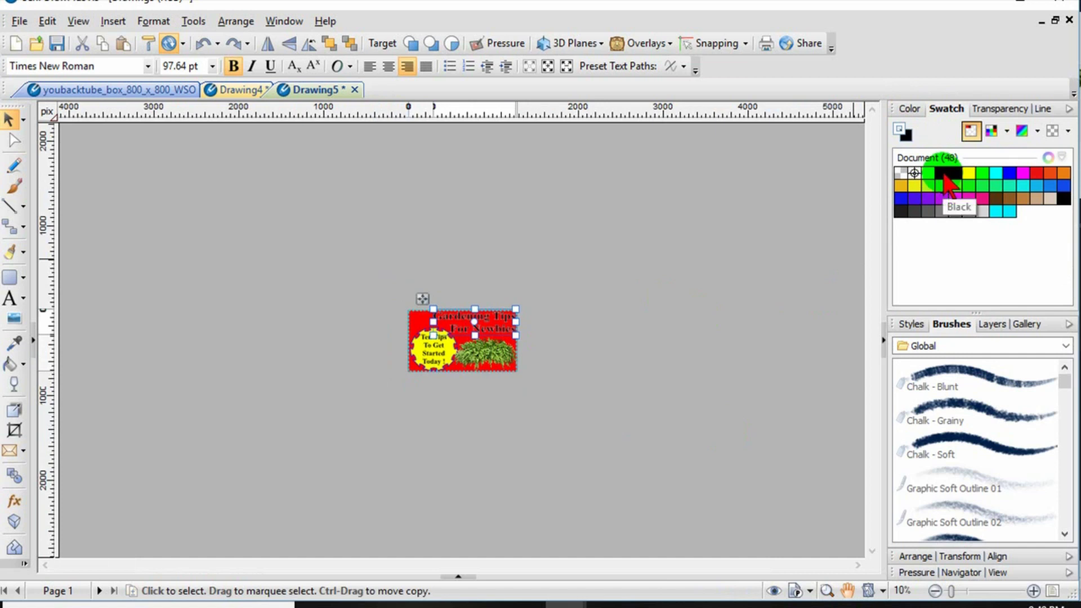
click(946, 175)
click(763, 302)
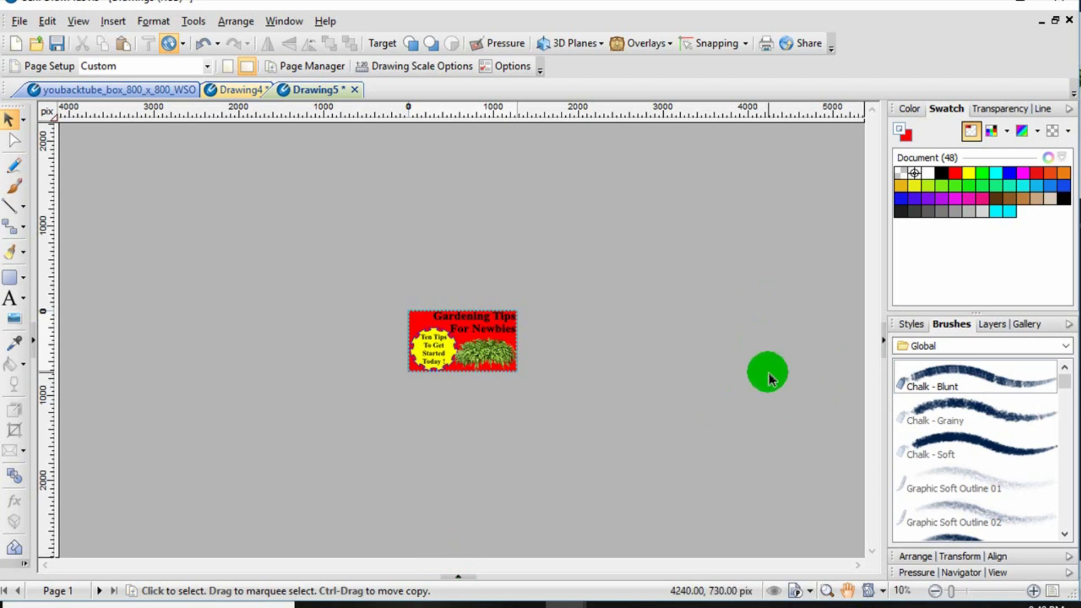
Reduce the red background rectangle's opacity to 70% and deselect it
mouse_move(951, 591)
mouse_down()
mouse_move(966, 591)
mouse_move(954, 595)
mouse_up()
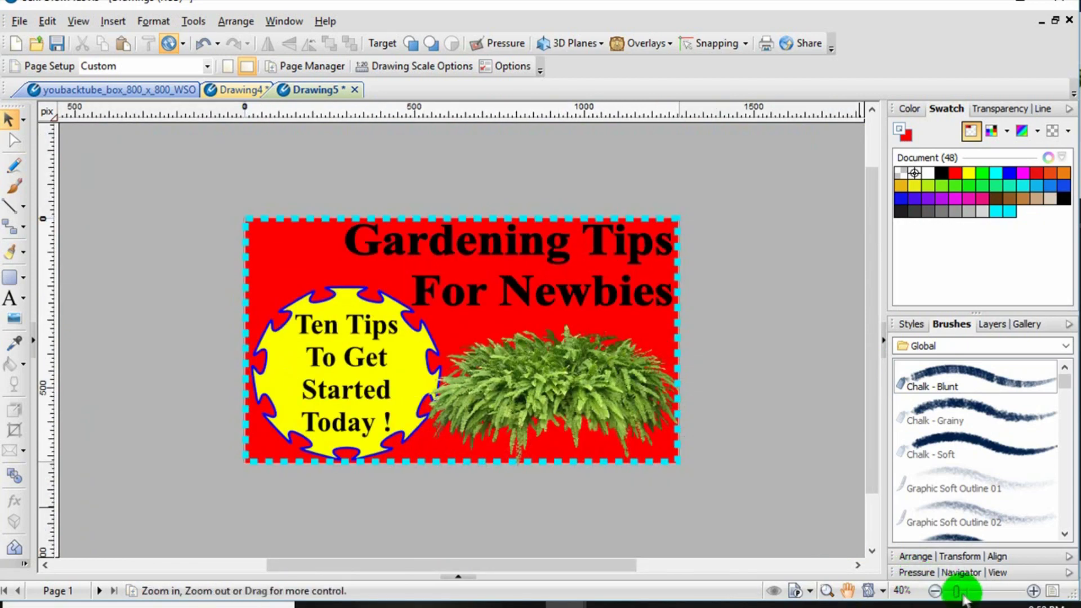
drag(963, 595, 960, 595)
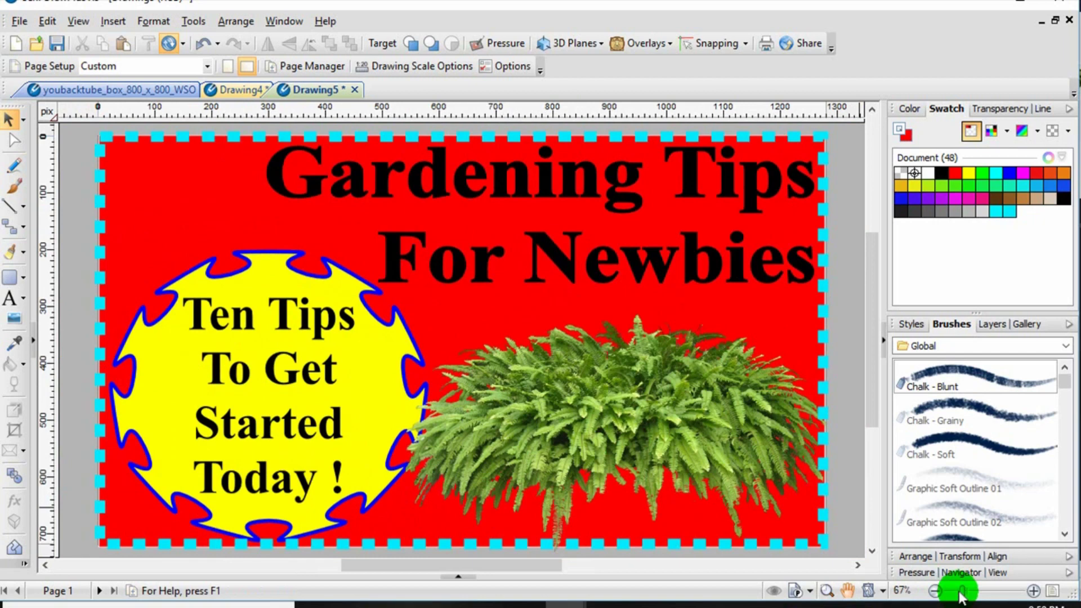
drag(960, 594, 960, 595)
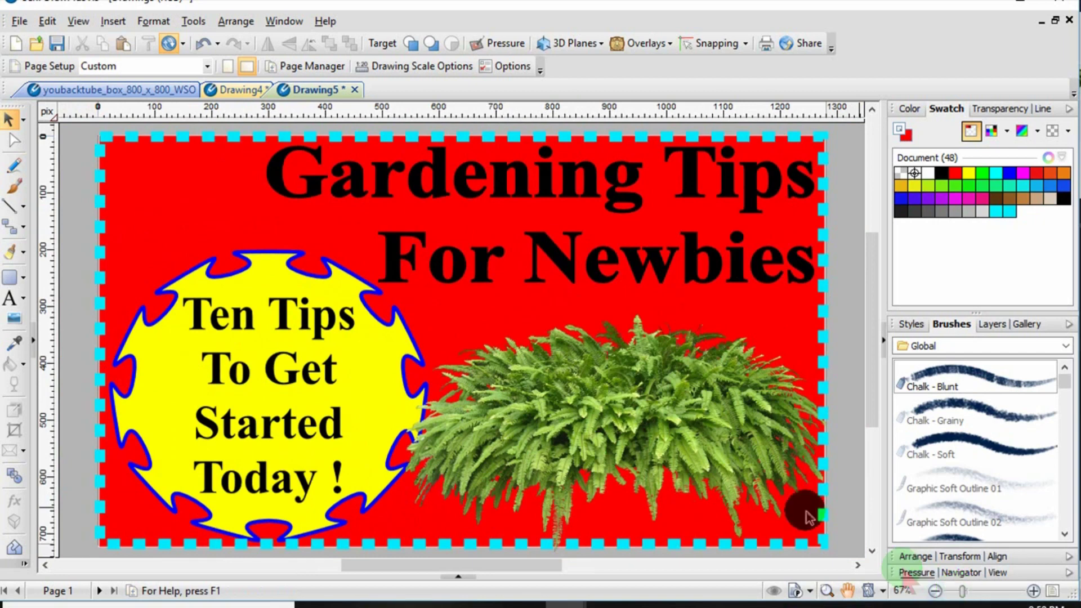
click(514, 312)
click(910, 108)
drag(977, 296, 960, 311)
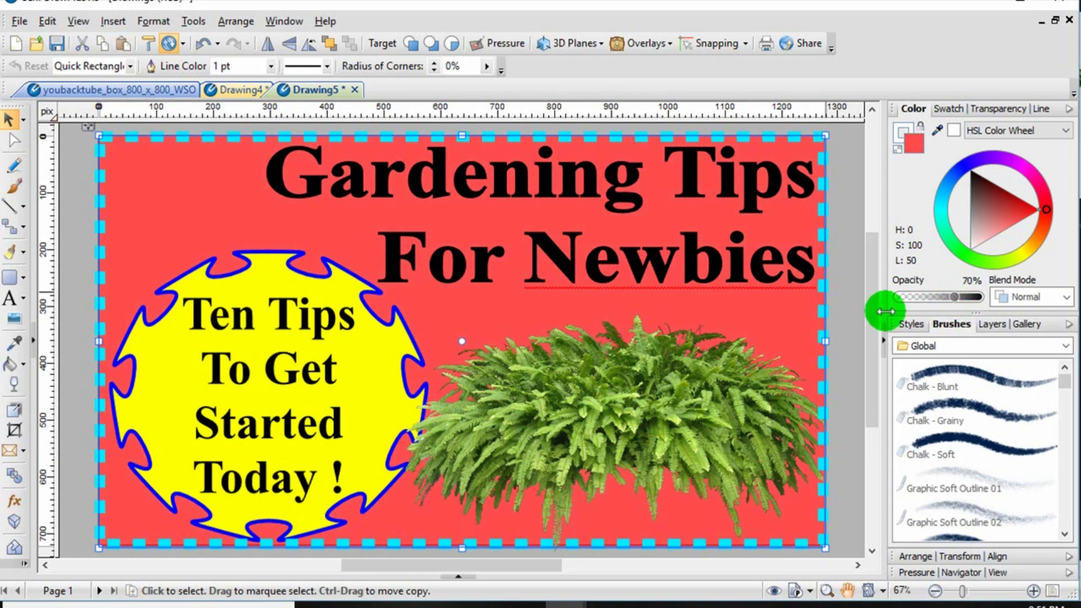
click(854, 313)
Preview the thumbnail at 10%, compare it with and without the background opacity change, and leave that change undone
click(933, 591)
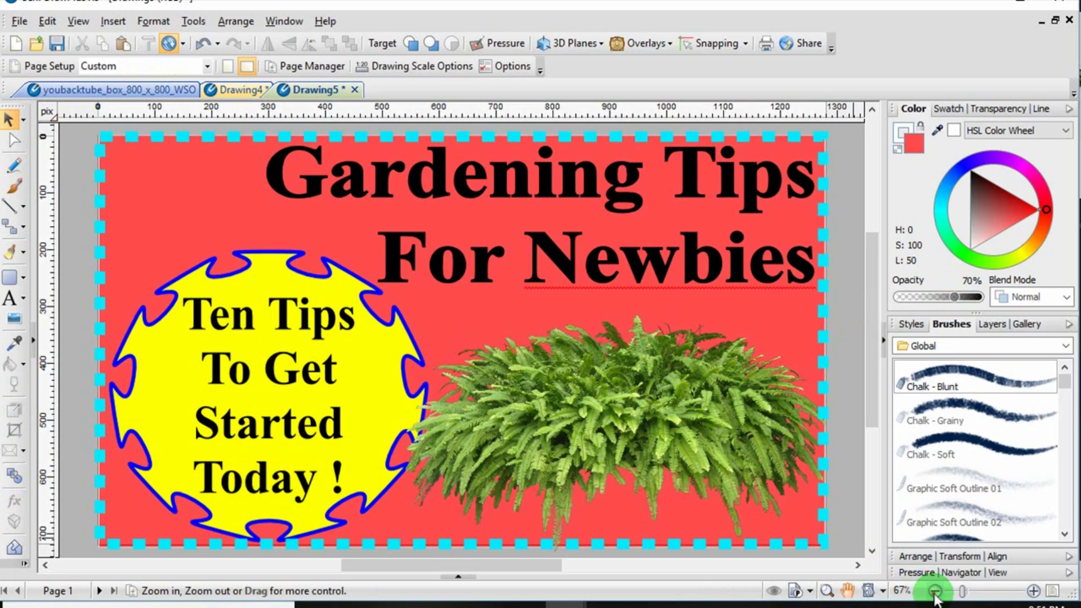
click(934, 591)
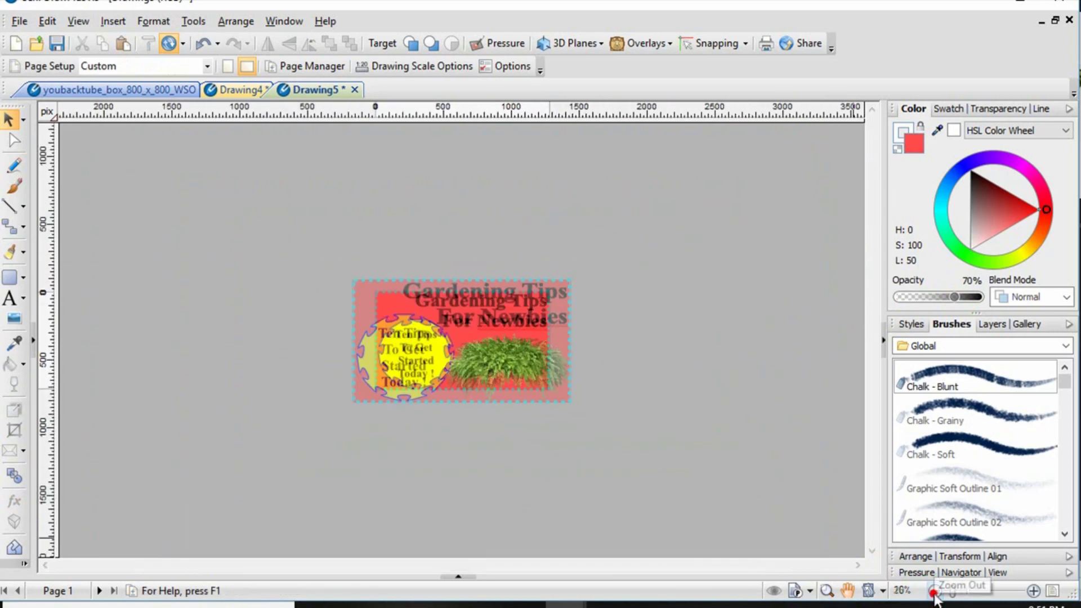
click(933, 592)
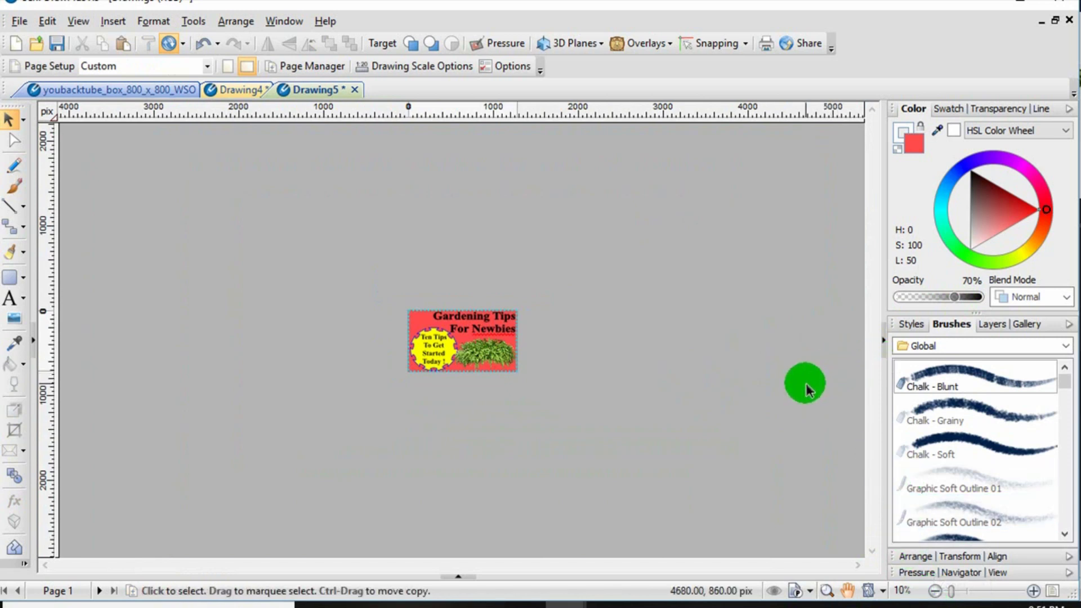
key(ctrl+z)
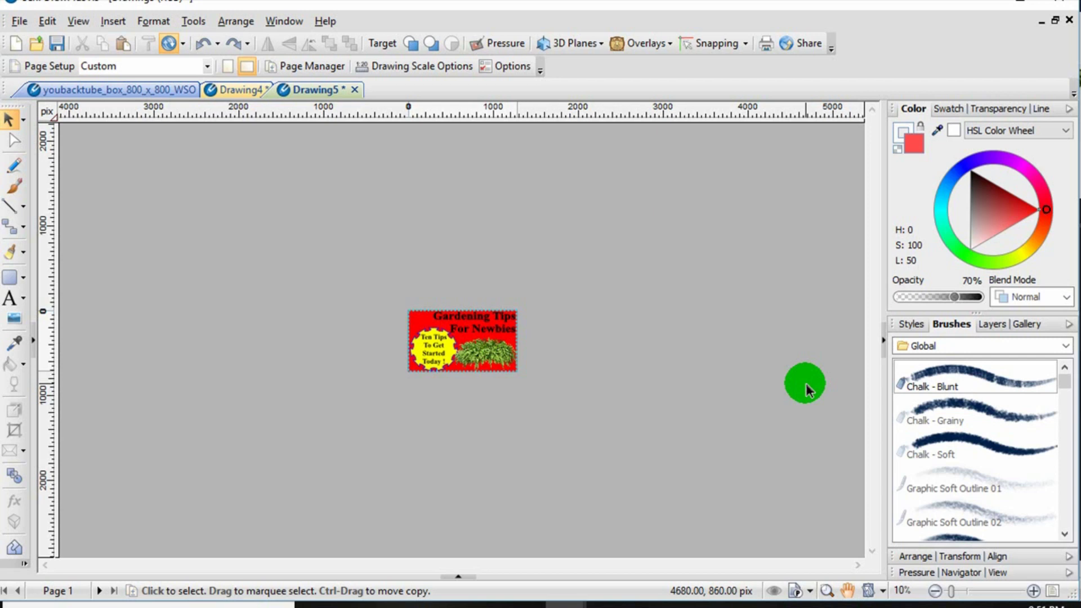
key(ctrl+y)
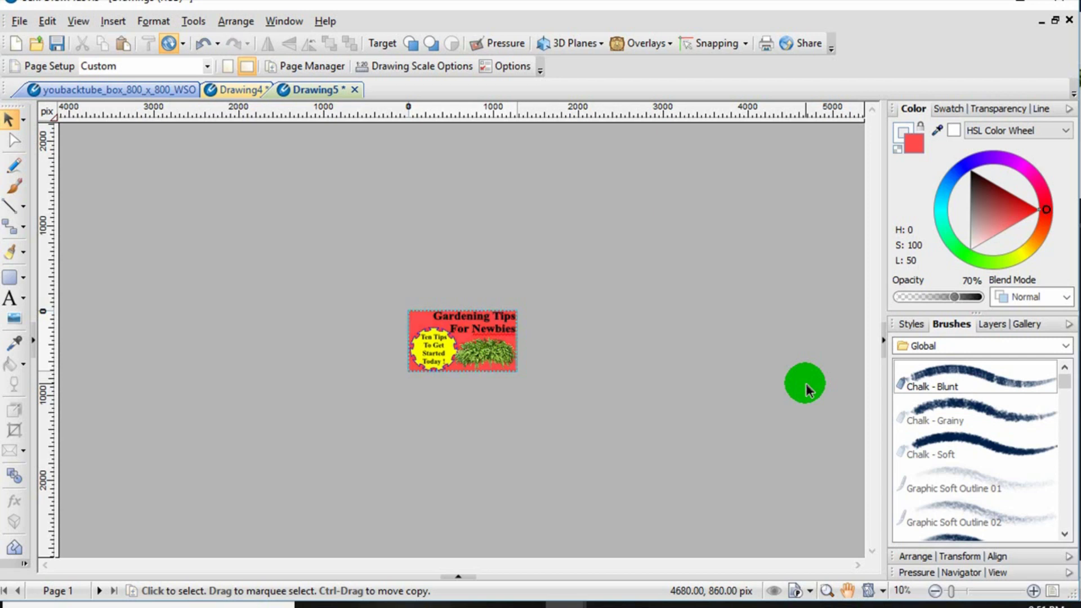
key(ctrl+z)
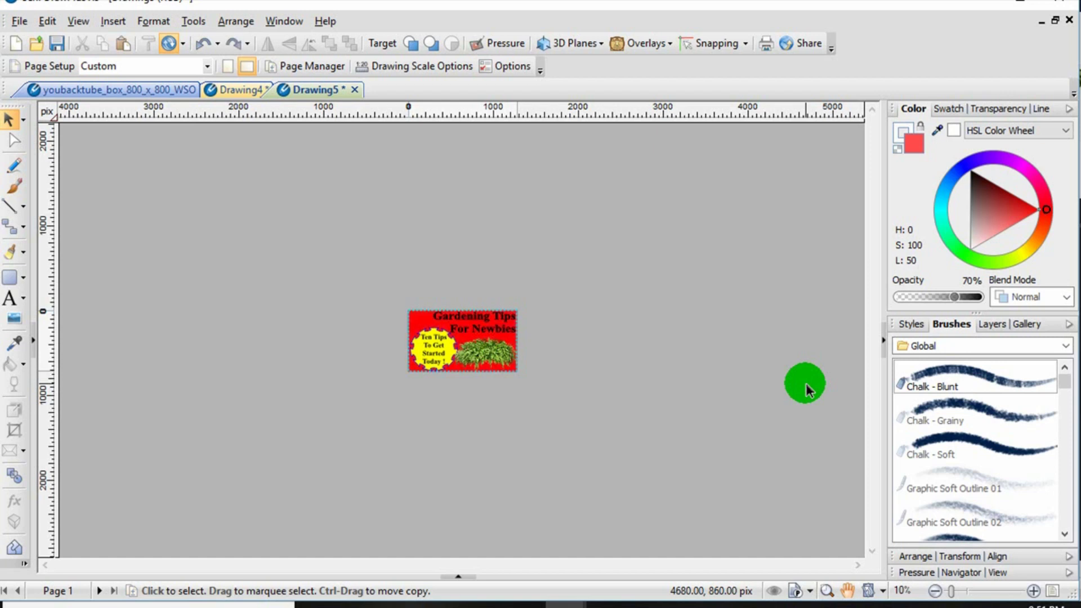
key(ctrl+y)
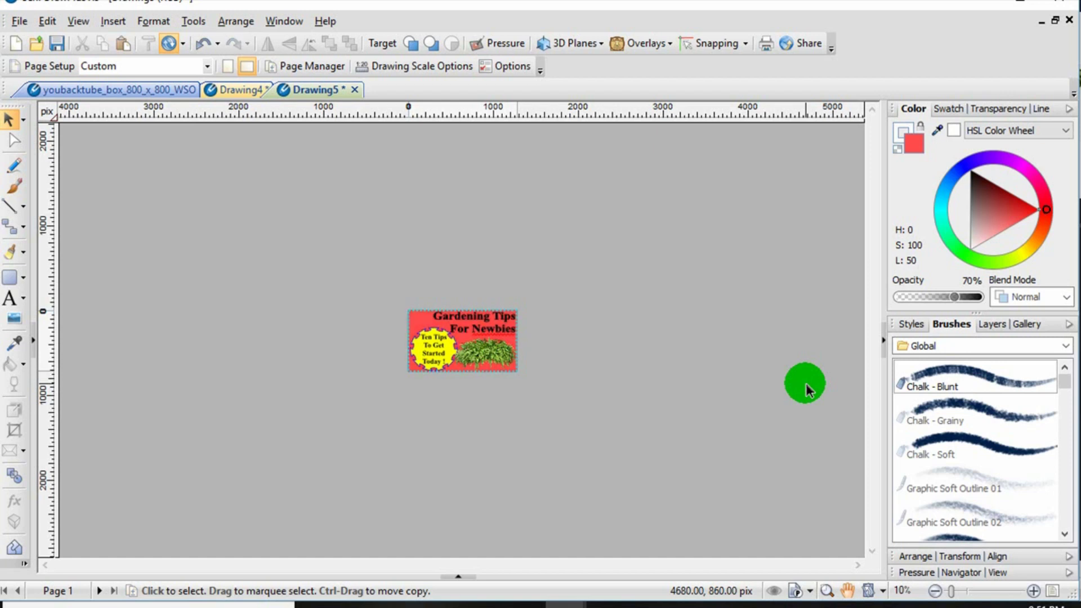
key(ctrl+z)
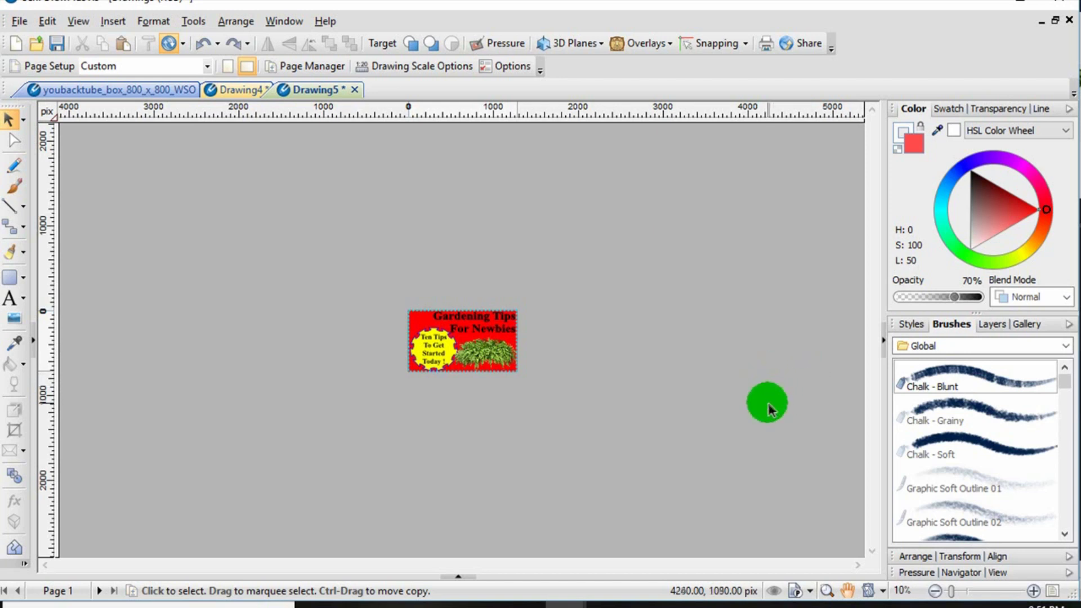
Resize the title slightly smaller so its right end clears the dashed border, and deselect it
click(478, 332)
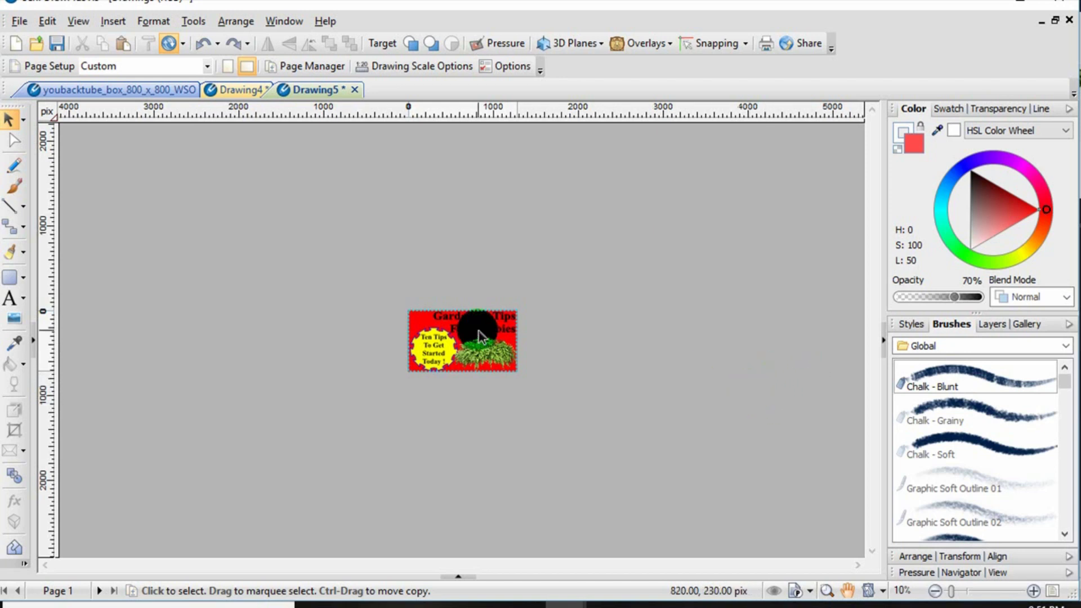
click(479, 335)
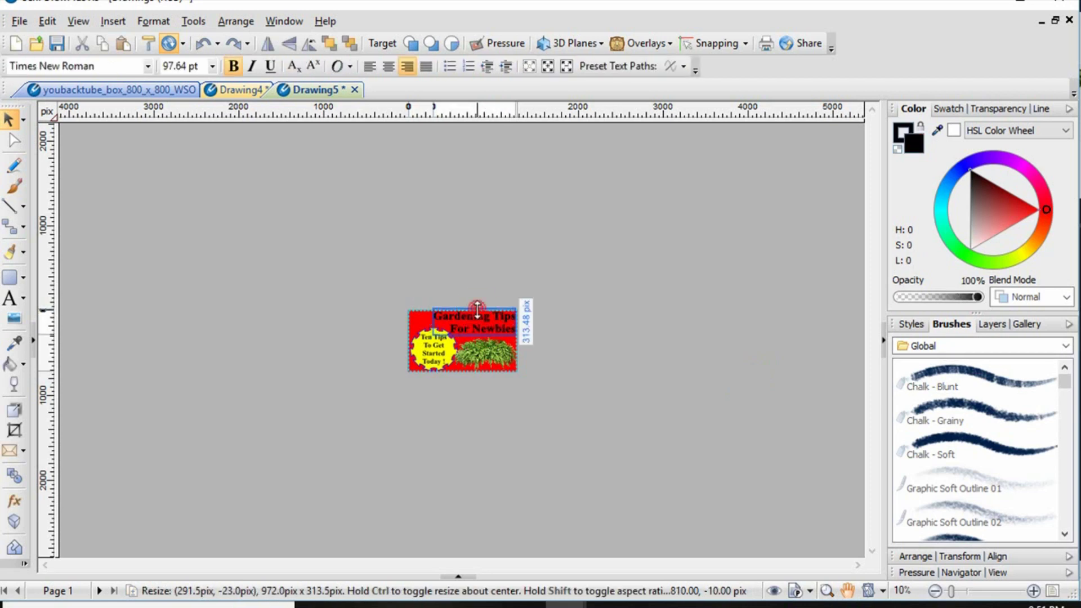
drag(477, 309, 510, 322)
click(560, 318)
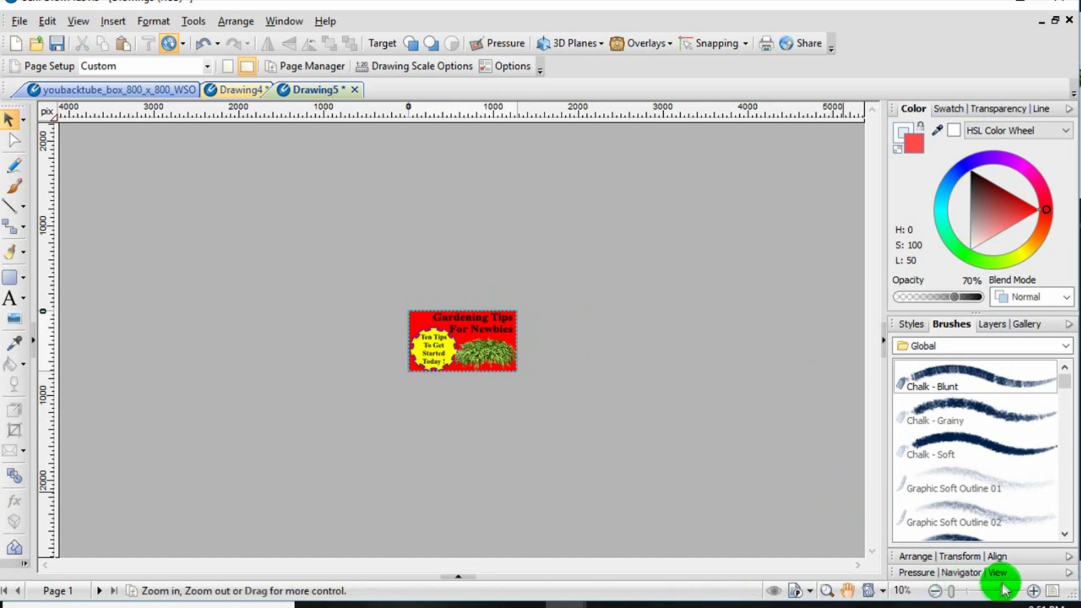
Preview the thumbnail at small scales down to 16% and at 63% to judge the resized title's readability
drag(955, 596, 957, 597)
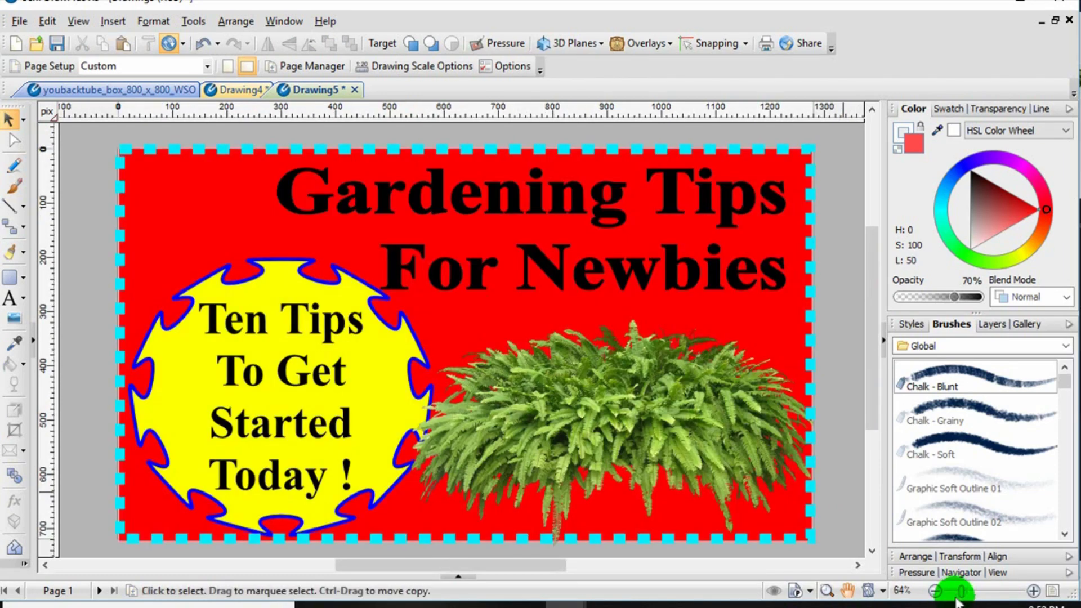
drag(957, 602, 950, 597)
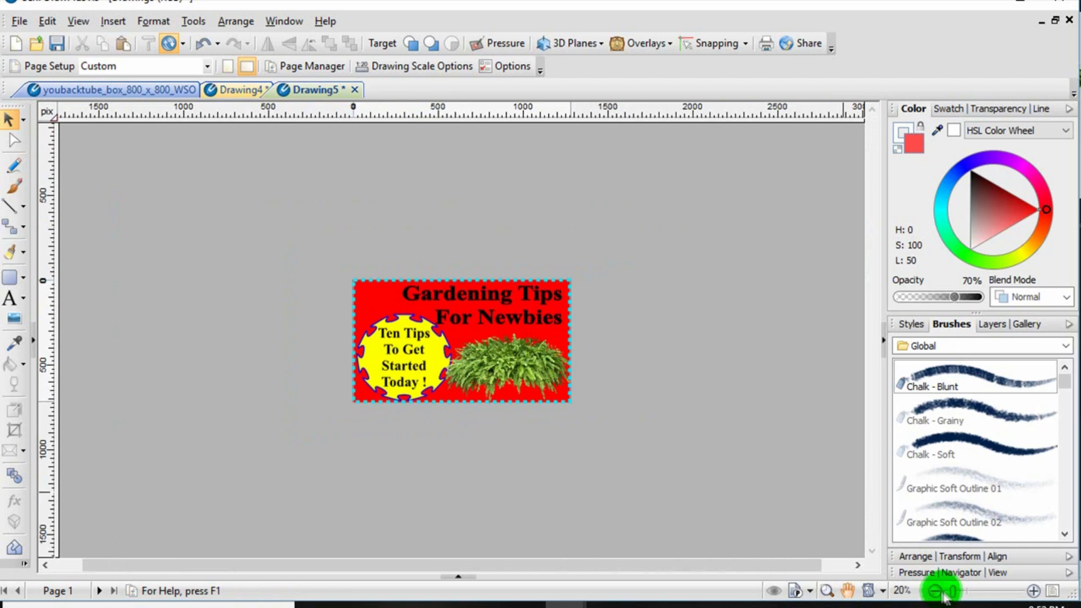
click(936, 590)
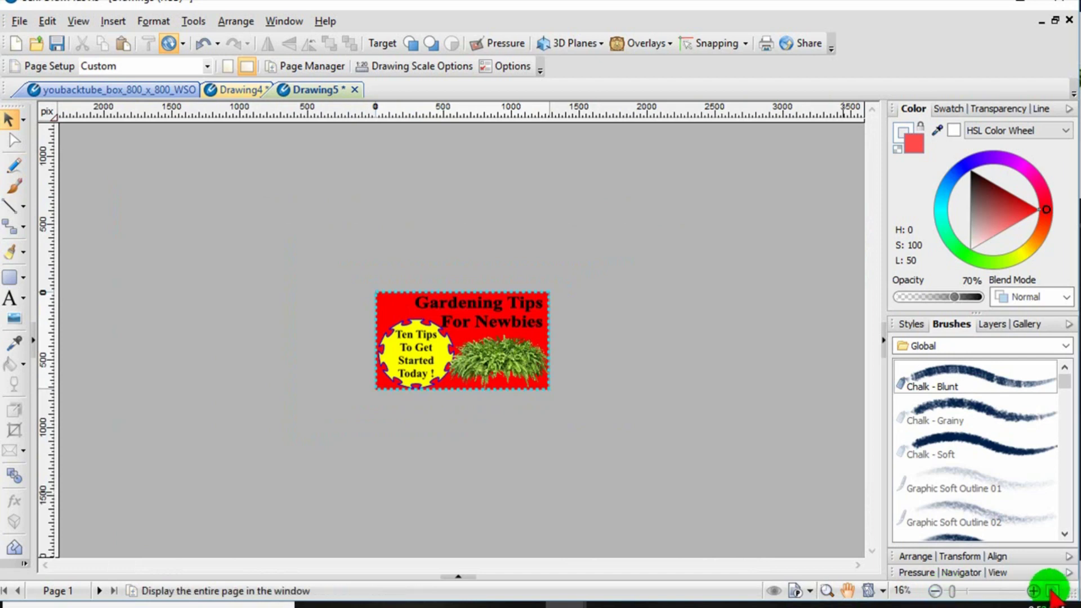
click(1033, 591)
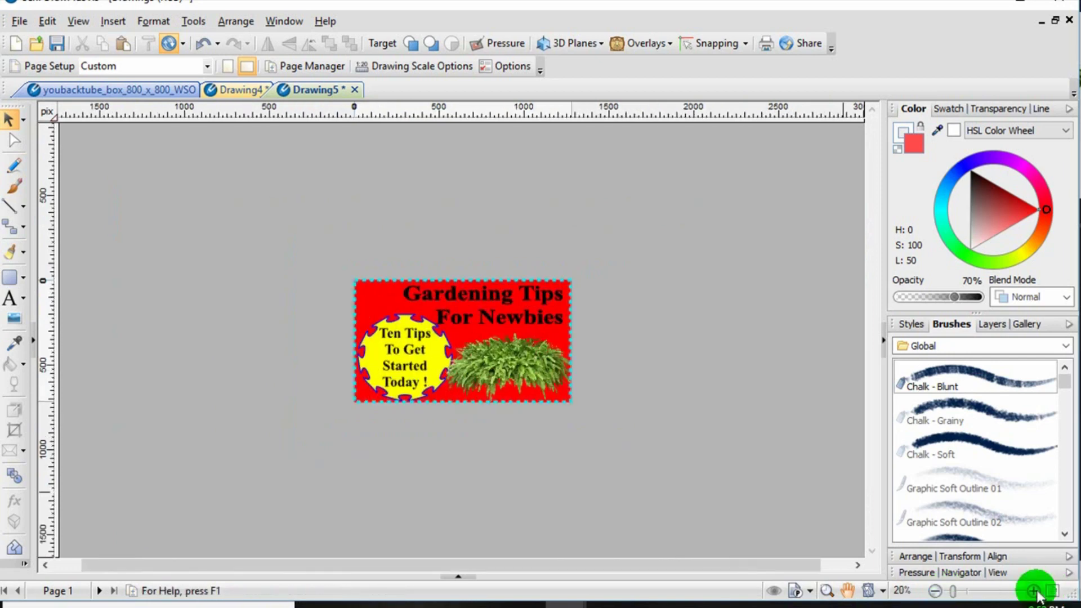
click(1035, 592)
click(1035, 591)
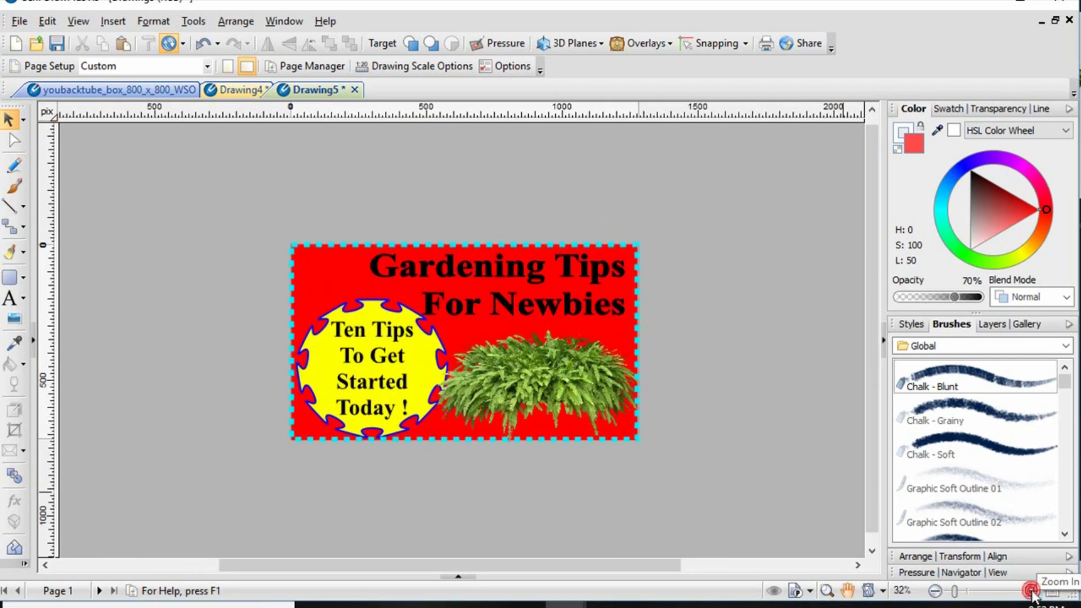
click(1035, 591)
click(1034, 591)
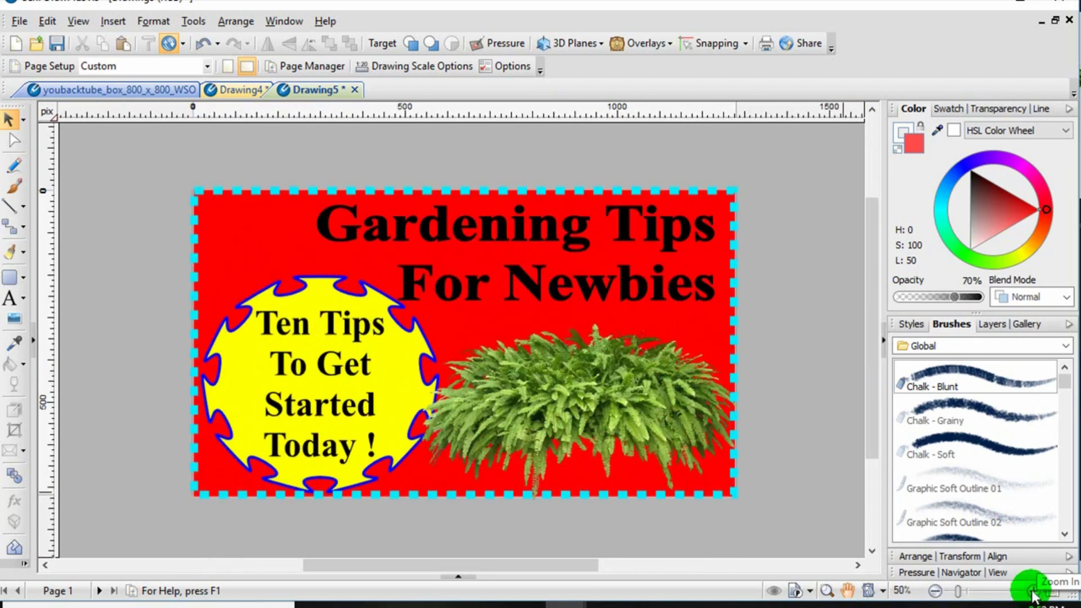
click(1034, 591)
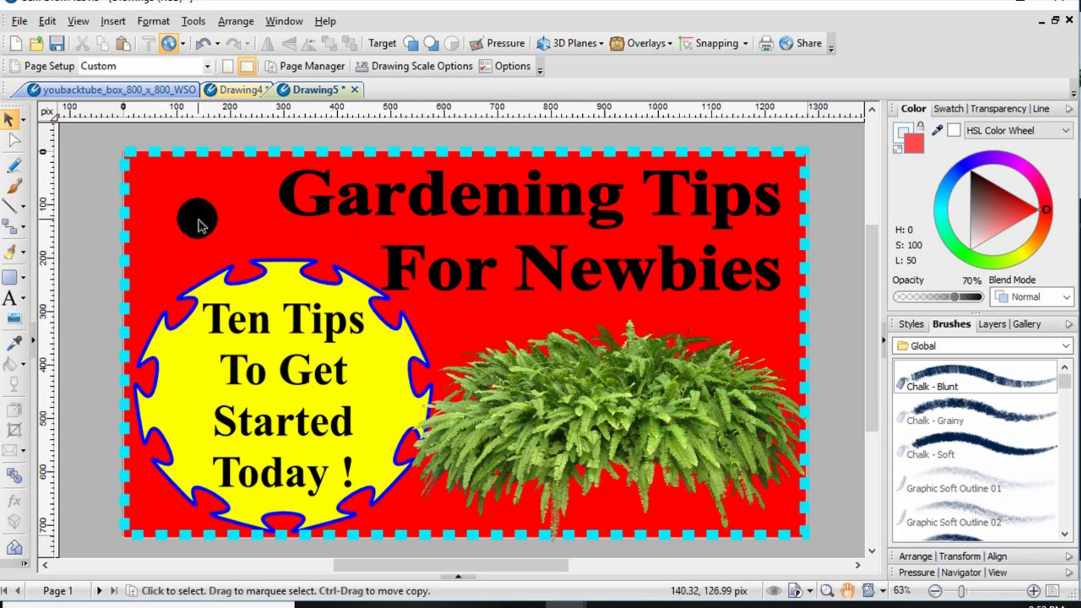
Add artistic text reading "1280px X 720px" between the title and the fern
click(11, 298)
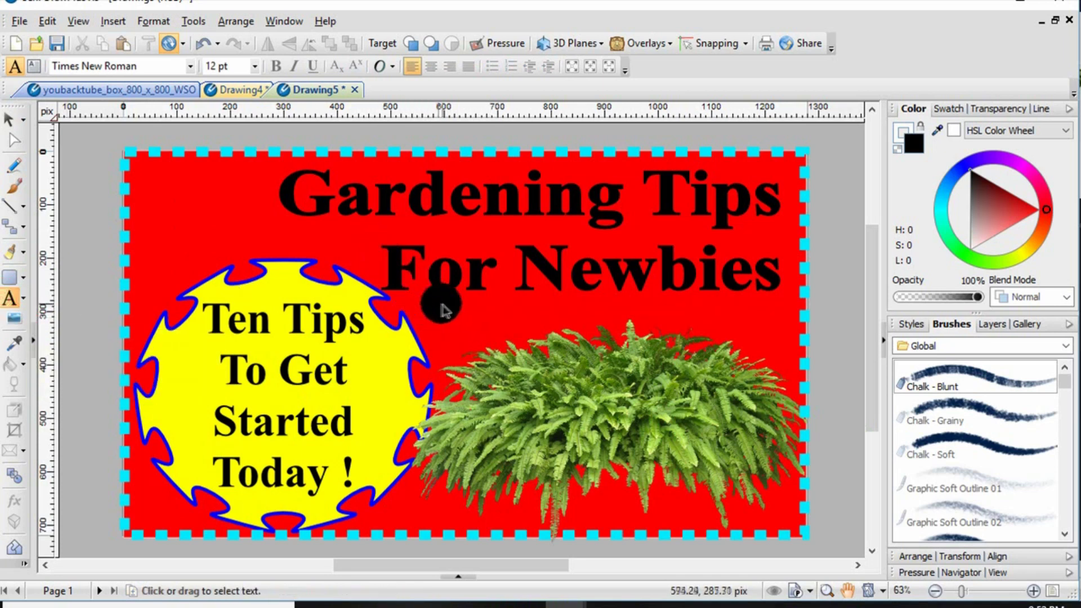
drag(459, 316, 481, 359)
text(128)
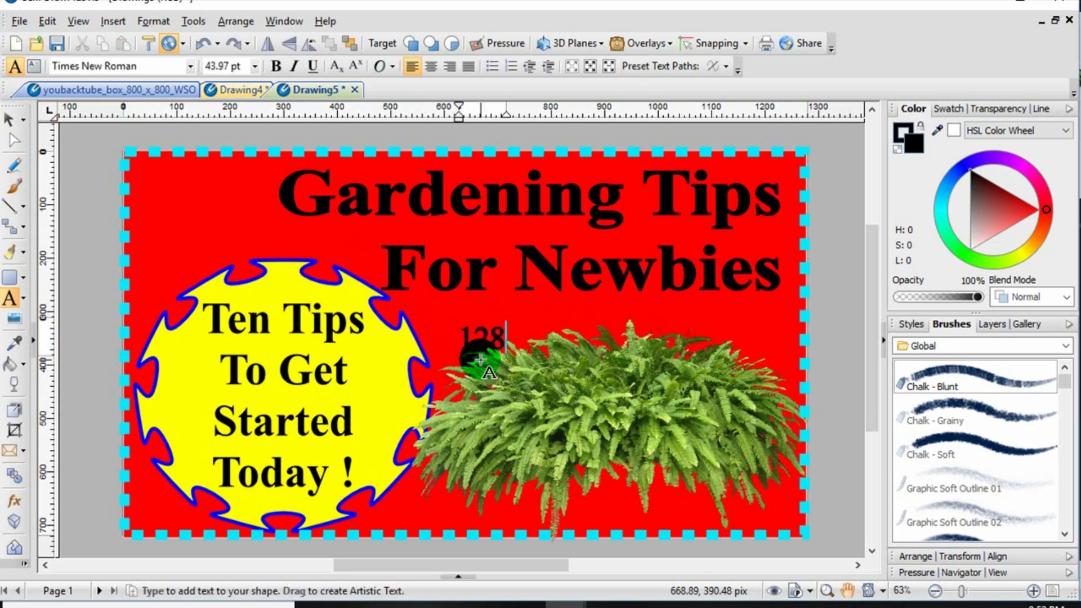
text(0p)
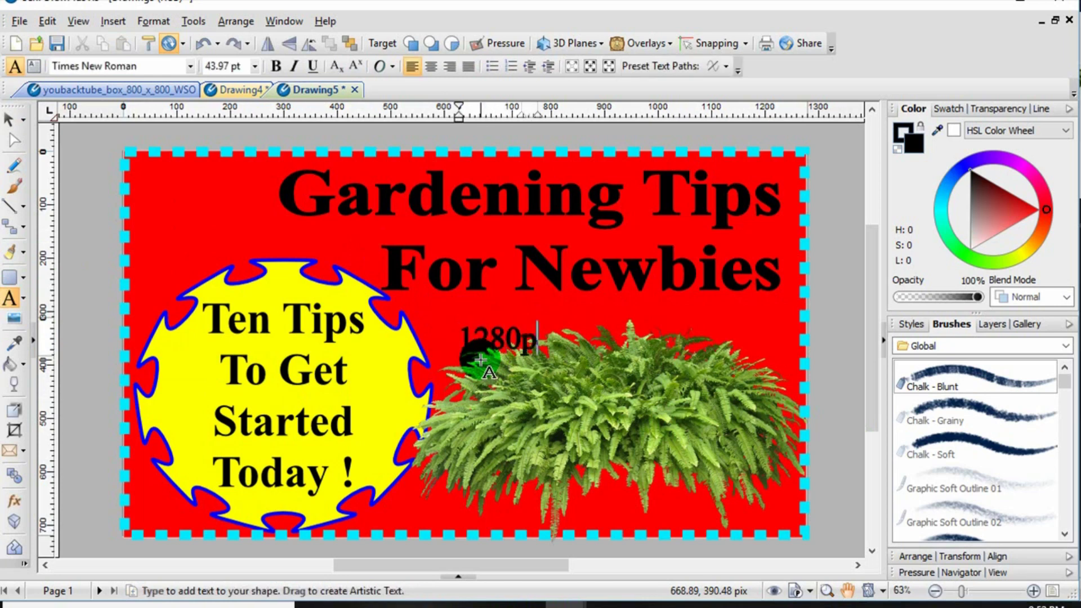
text(x X)
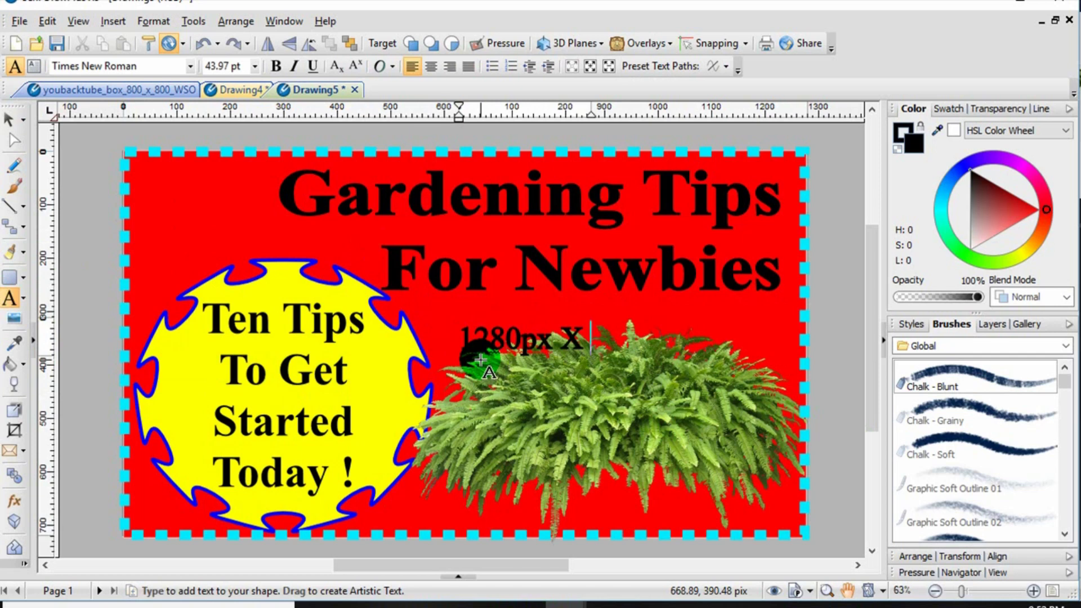
text( 72)
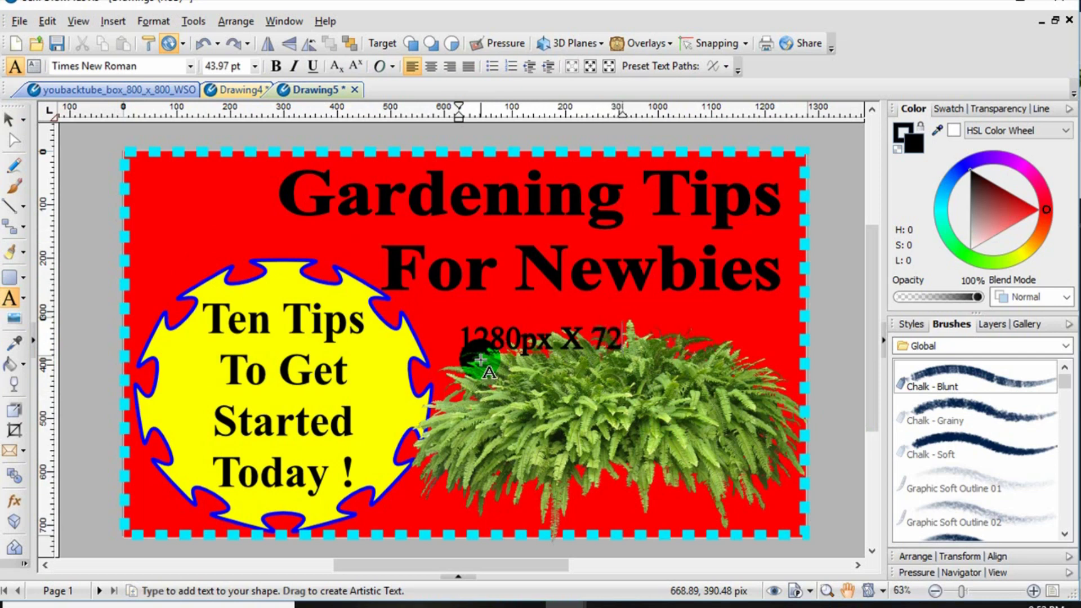
text(0px)
key(Escape)
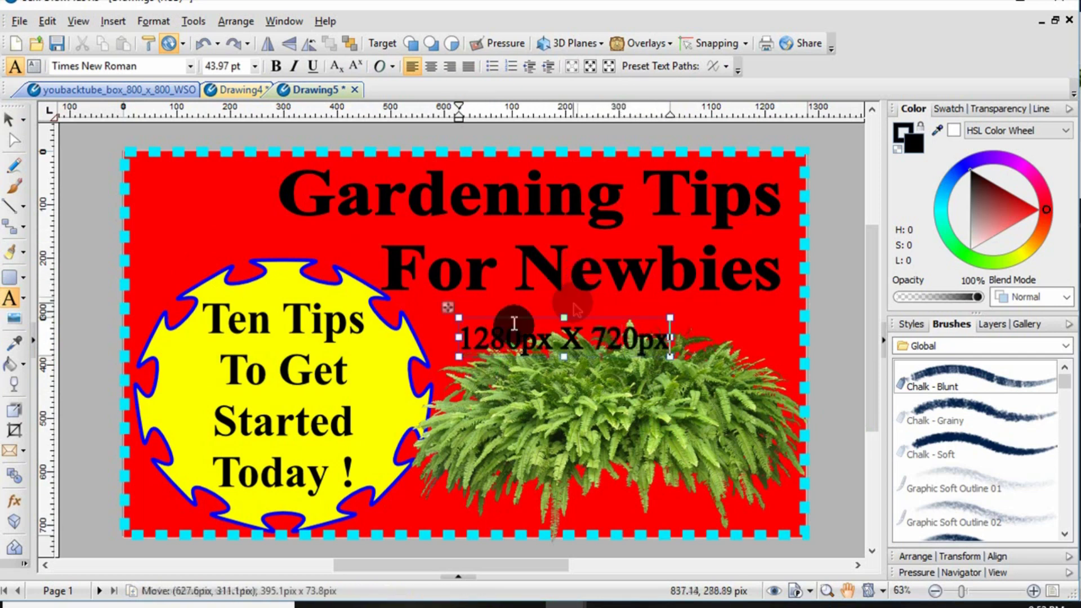
Move the dimensions text directly beneath the title's second line, deselect it, and dismiss the image export without exporting
drag(449, 311, 485, 276)
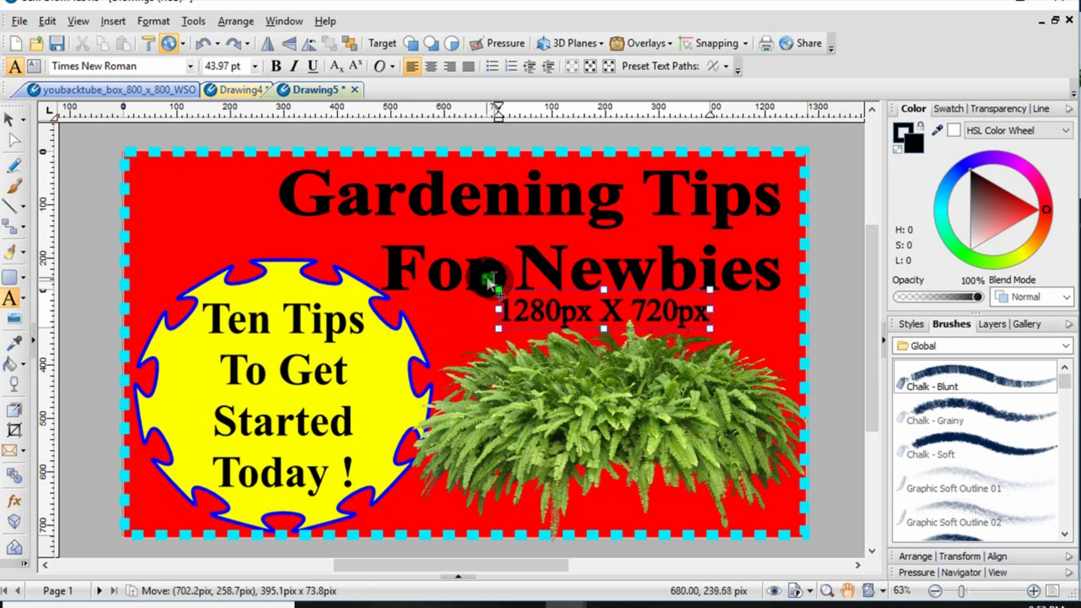
click(829, 309)
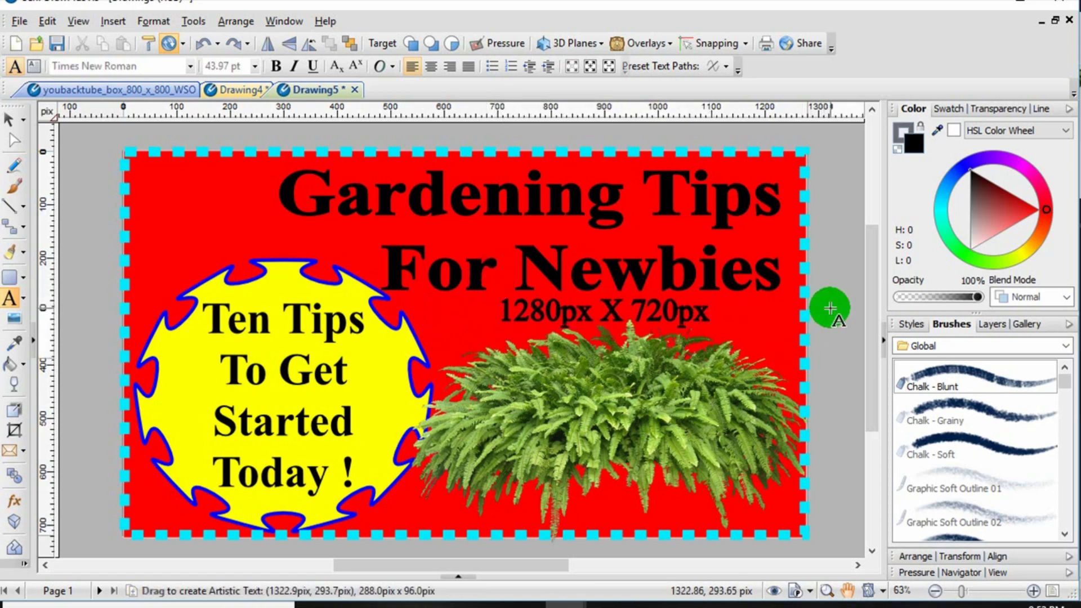
click(830, 309)
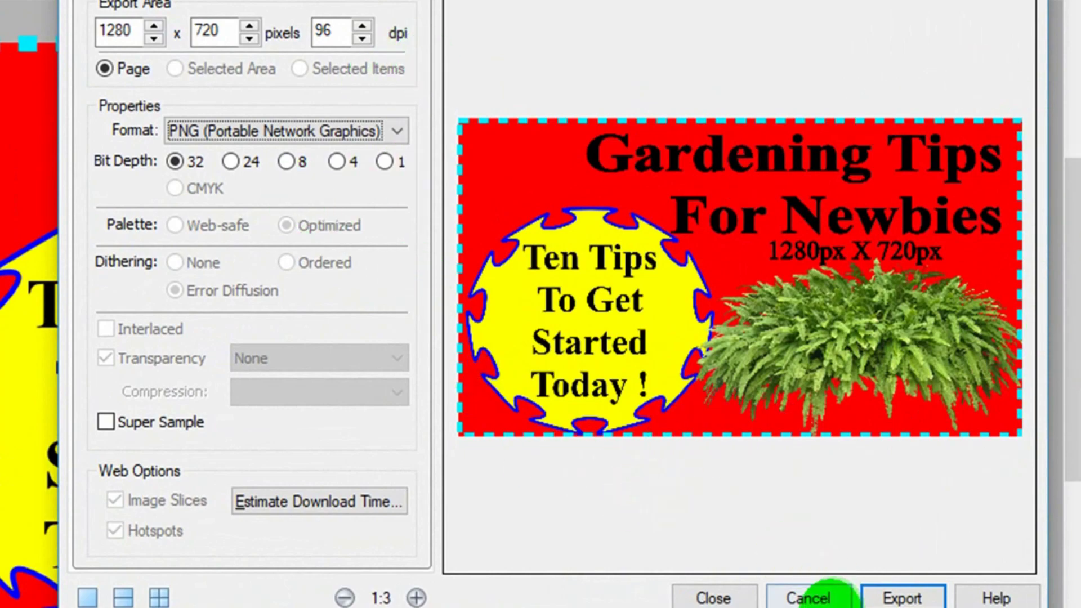
click(811, 596)
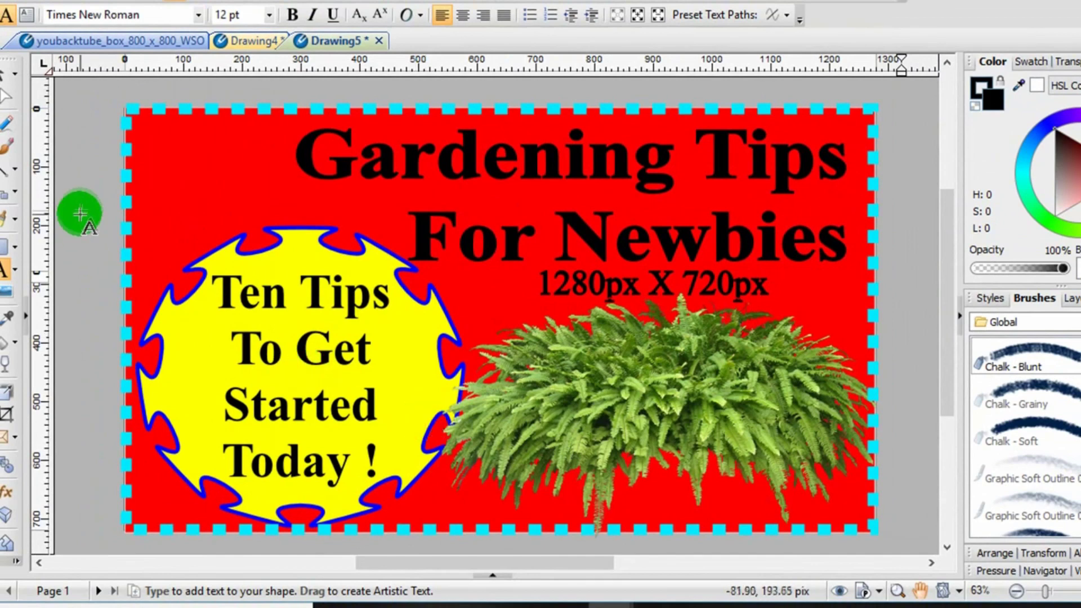
Move the yellow badge and its text together down and left across the page's border, and deselect them
click(6, 72)
drag(68, 205, 523, 594)
drag(414, 408, 370, 425)
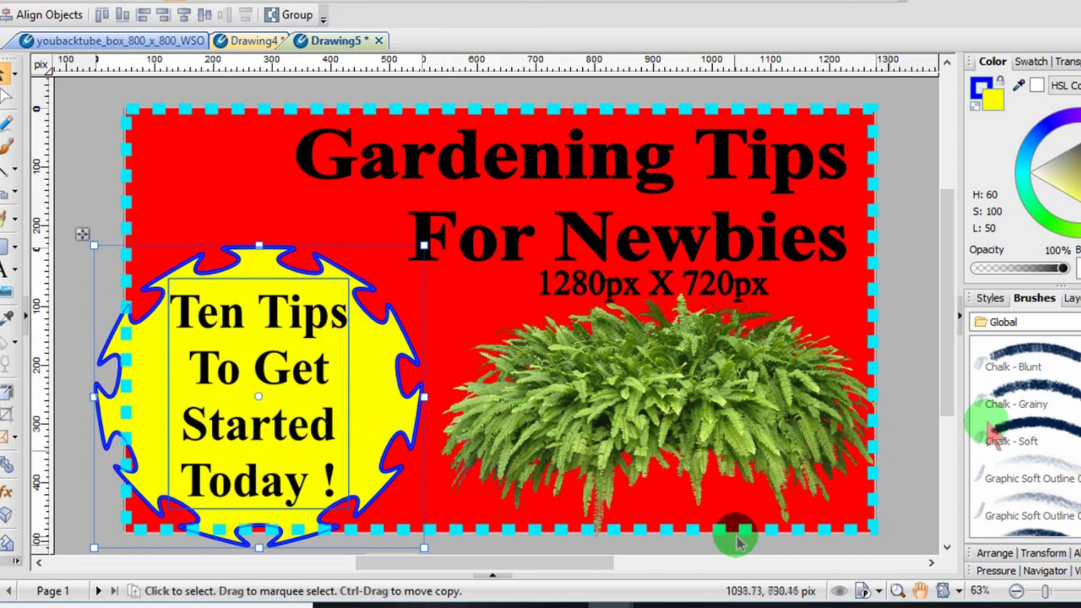
click(916, 385)
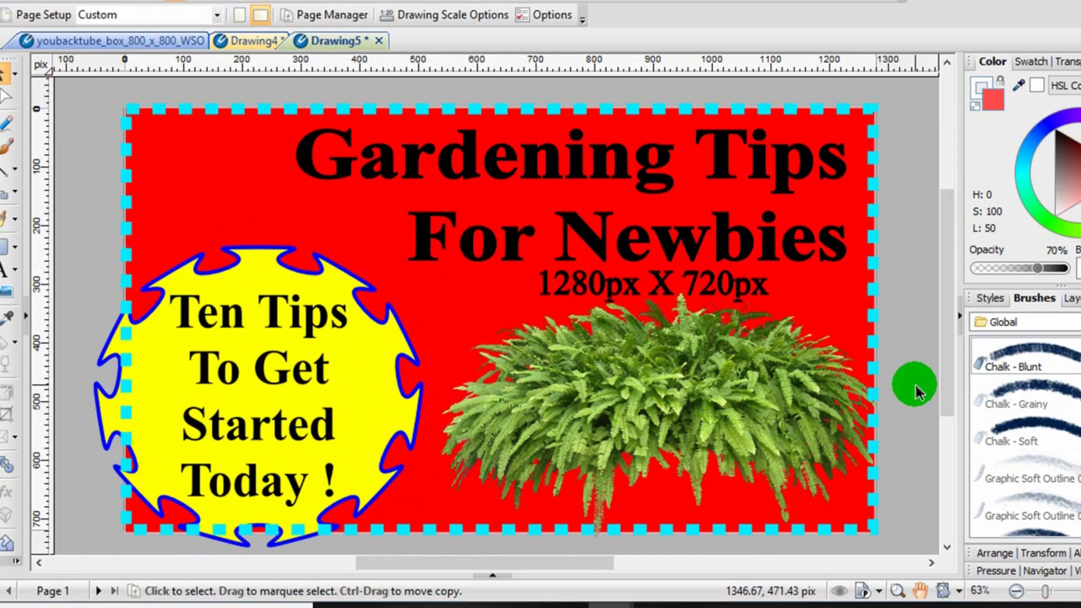
key(ctrl+e)
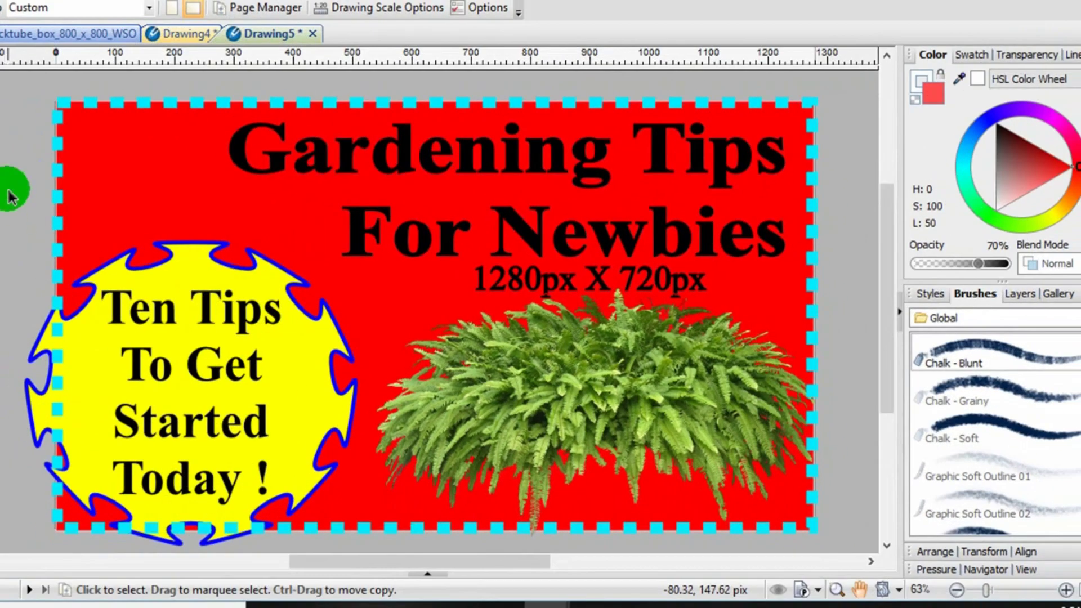
Enlarge the yellow badge and its text together to about 600 × 550 pix, and deselect them
drag(6, 189, 304, 557)
drag(358, 240, 393, 219)
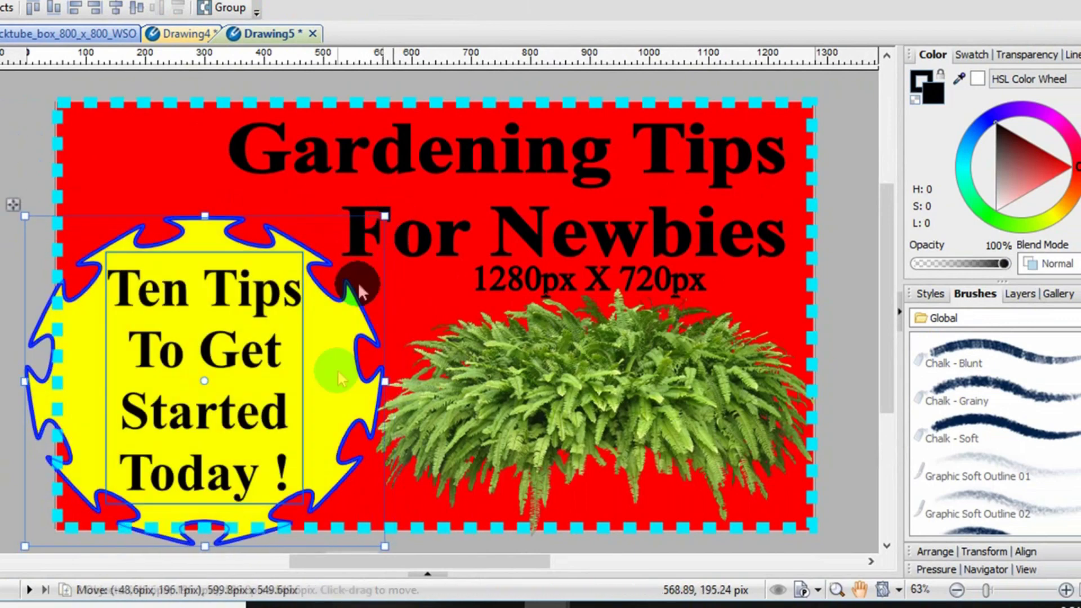
click(824, 370)
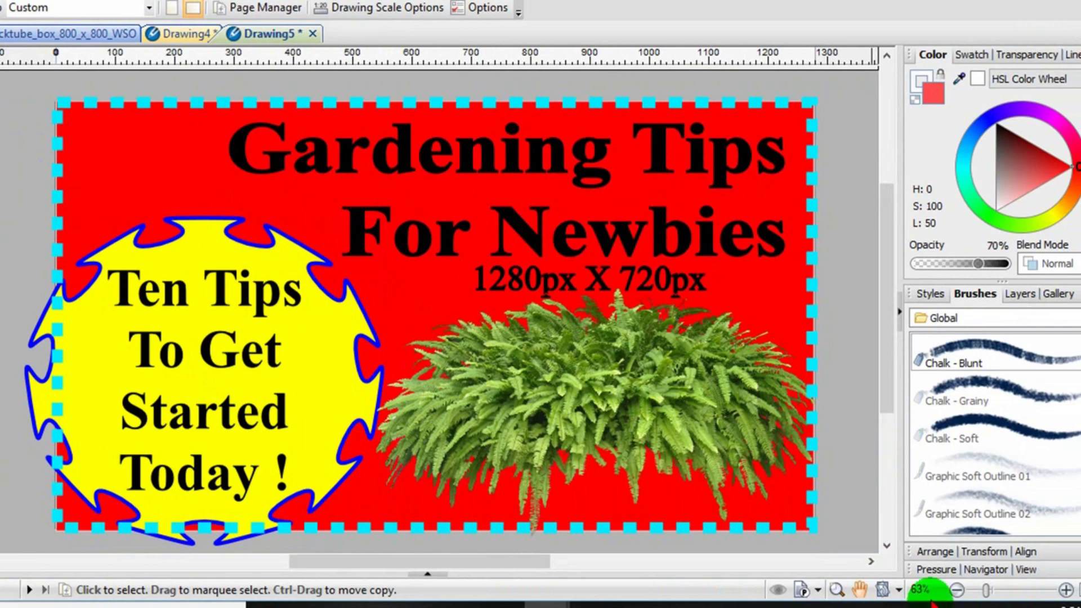
Preview the thumbnail at 10% and 40% to judge how the enlarged badge and the dimensions text read
click(957, 589)
click(957, 589)
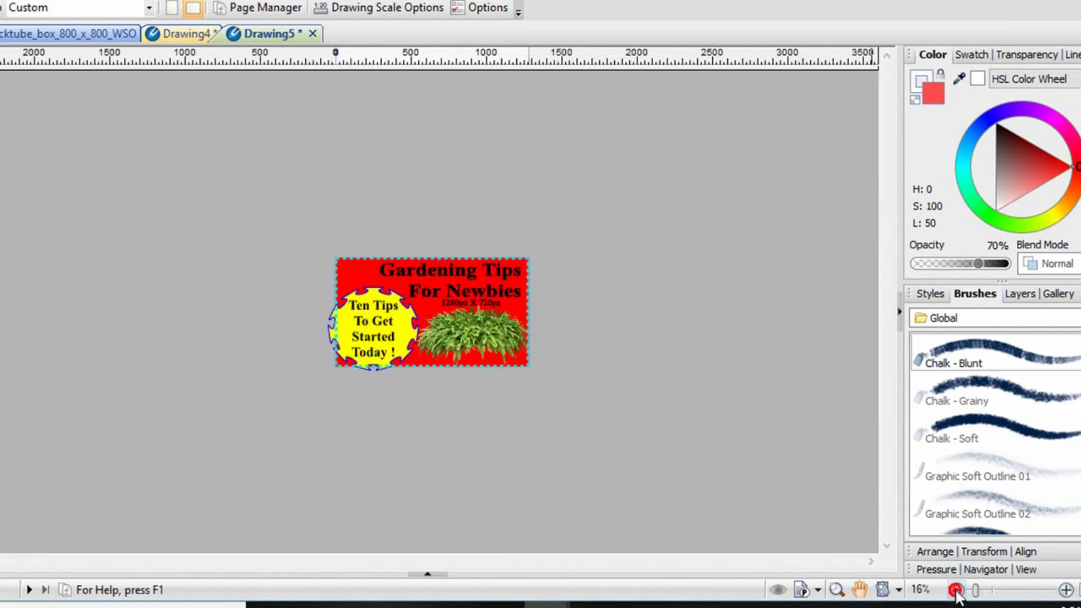
click(957, 589)
click(956, 589)
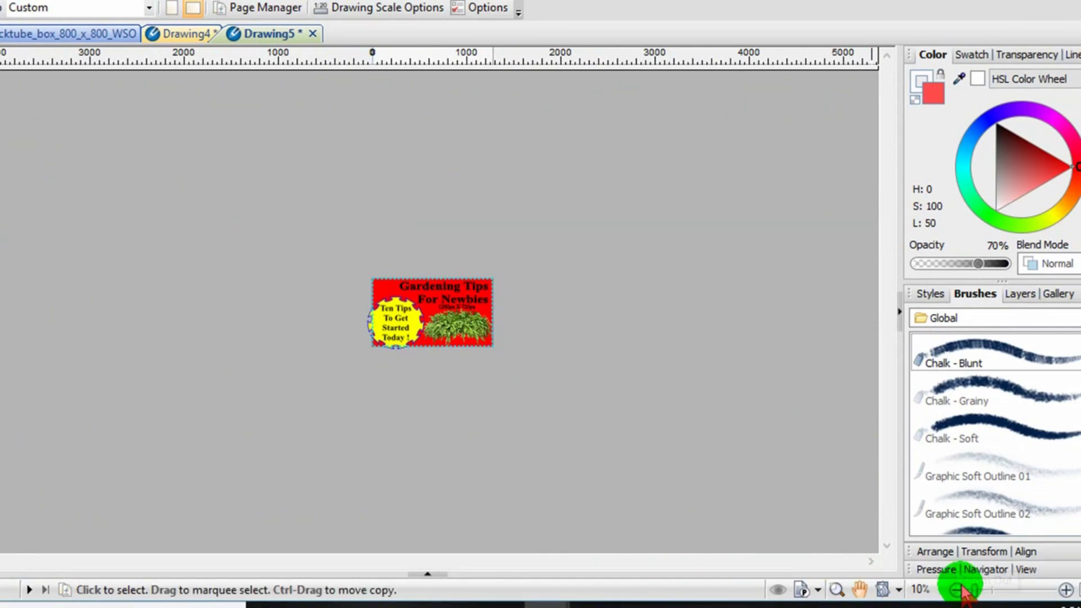
click(1065, 589)
click(1065, 589)
click(1065, 589)
click(1065, 590)
click(756, 367)
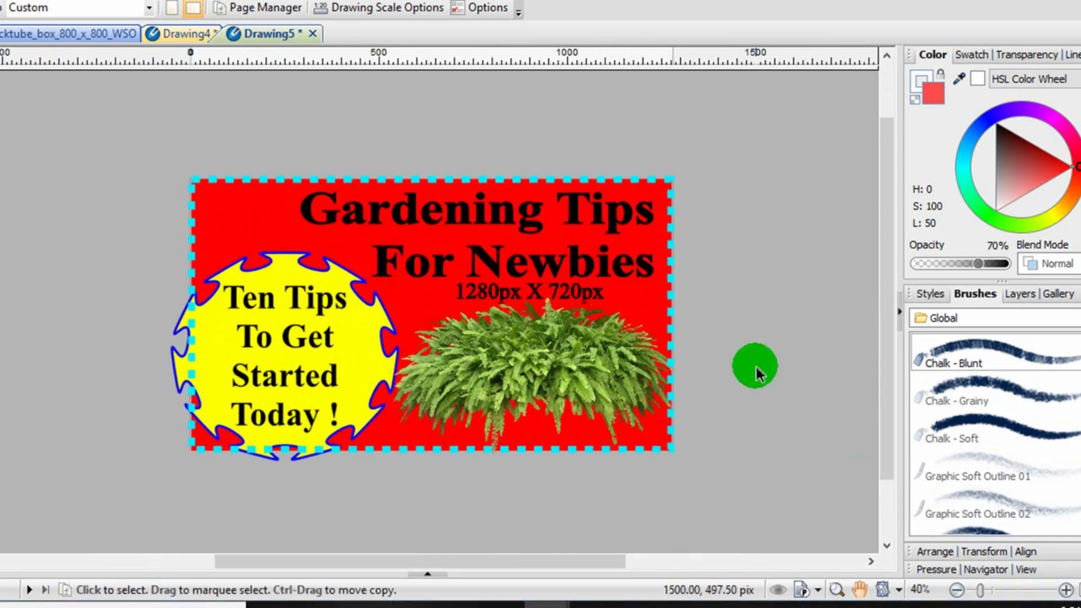
Export the whole page as a 1280 × 720 pixel, 96 dpi, 32-bit PNG named new_thumbnail_for_my_video
key(ctrl+shift+e)
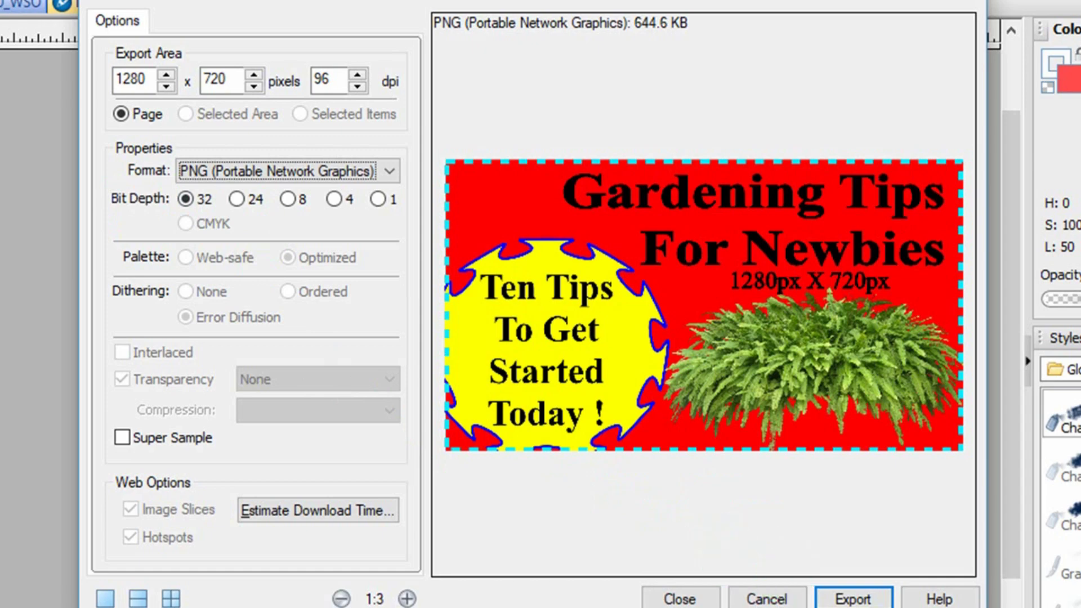
click(853, 598)
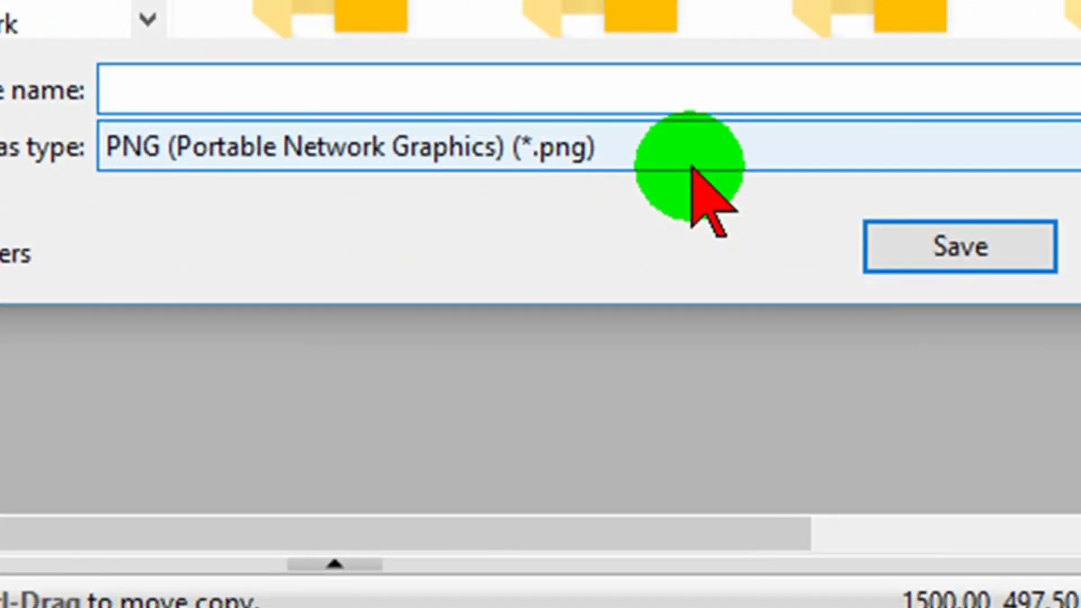
text(ne4w)
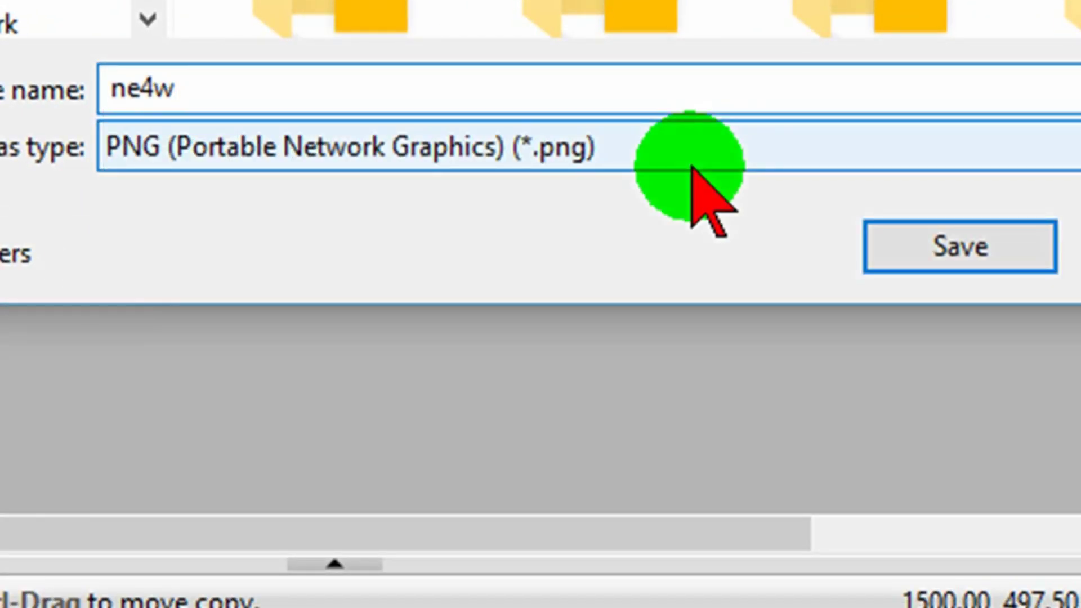
key(BackSpace)
key(BackSpace)
text(w_thumbnail_for_my_video)
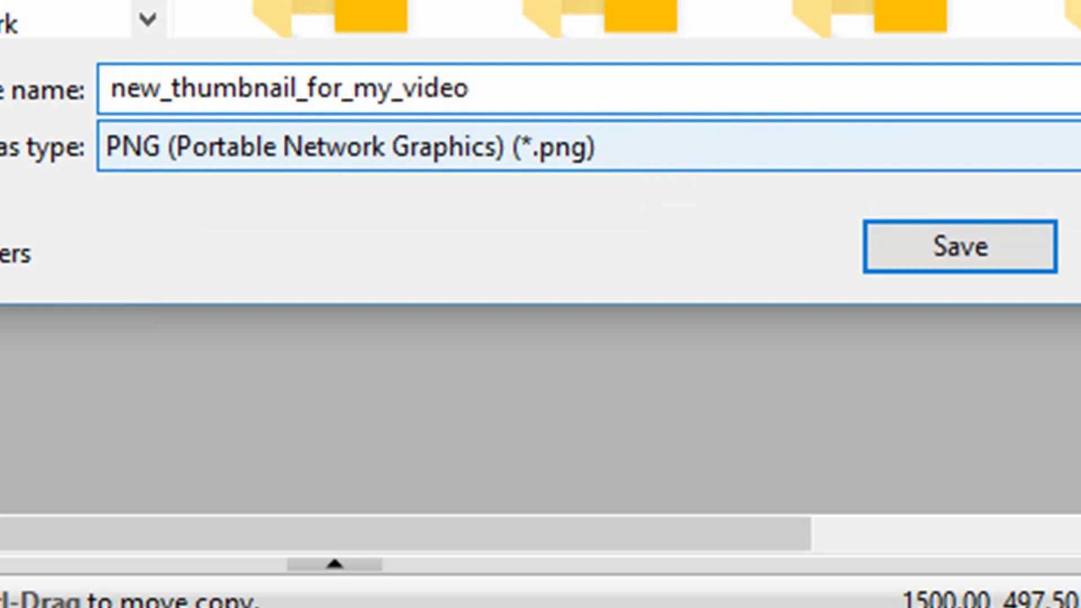
key(Return)
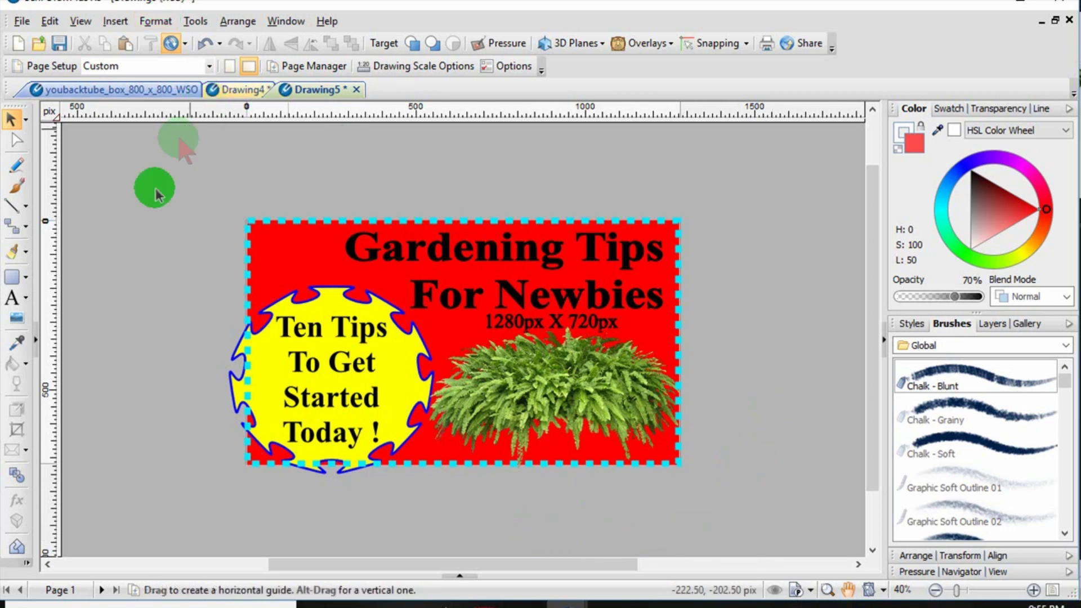
Look through the other open drawings: the eCover builder screenshot in Drawing4 and the YouBackTube box artwork
click(231, 90)
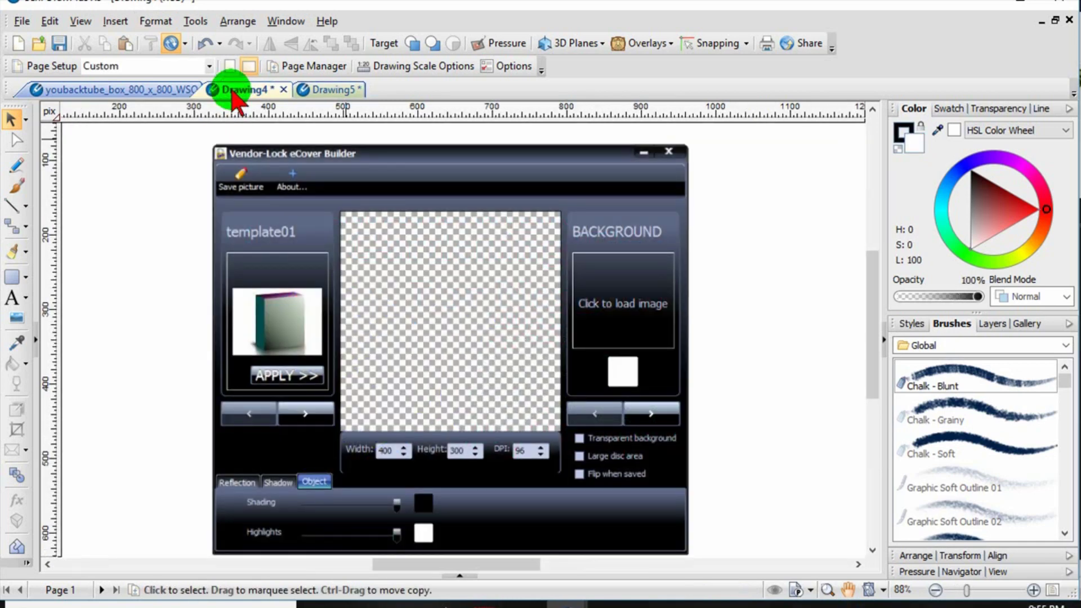
click(329, 92)
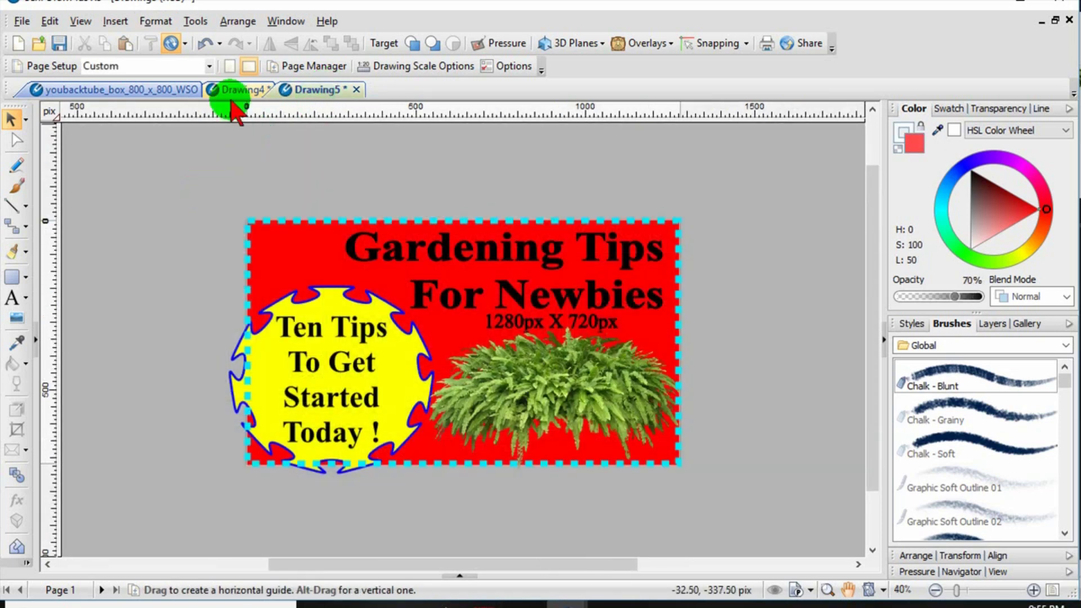
click(158, 90)
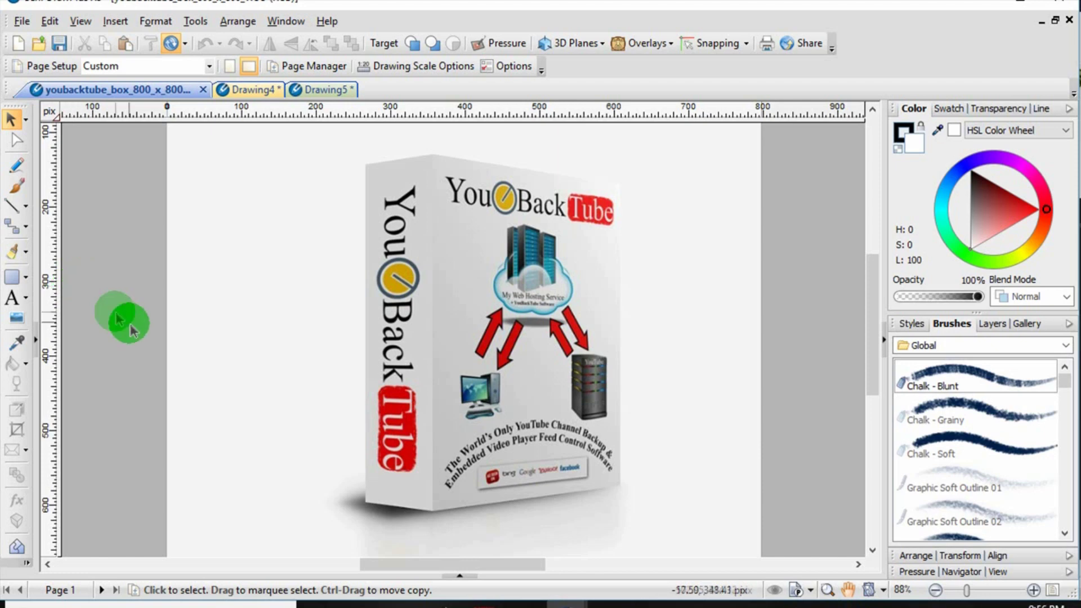
key(ctrl+Tab)
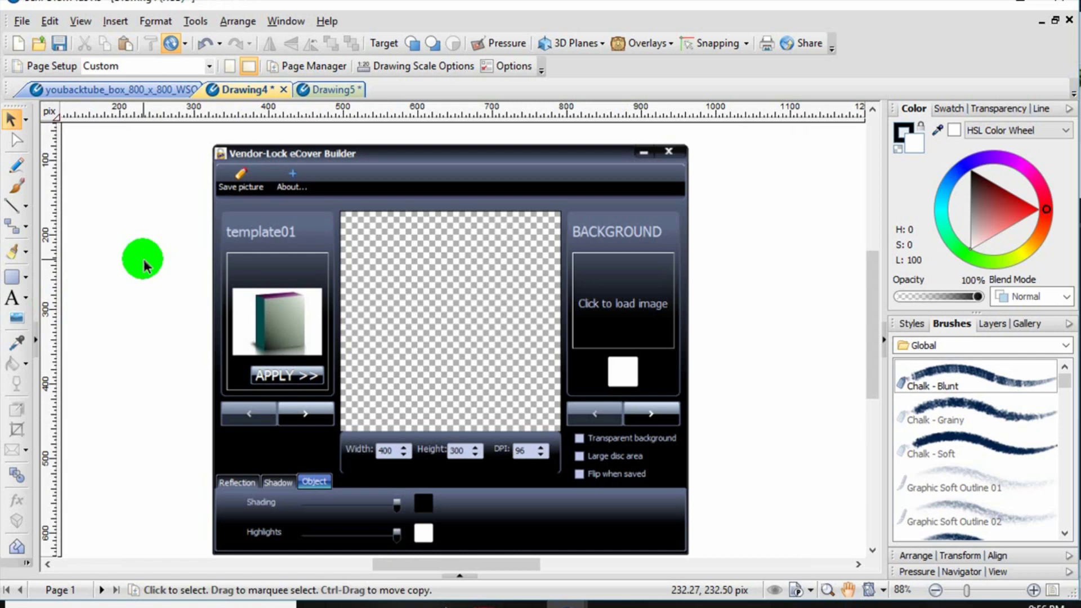